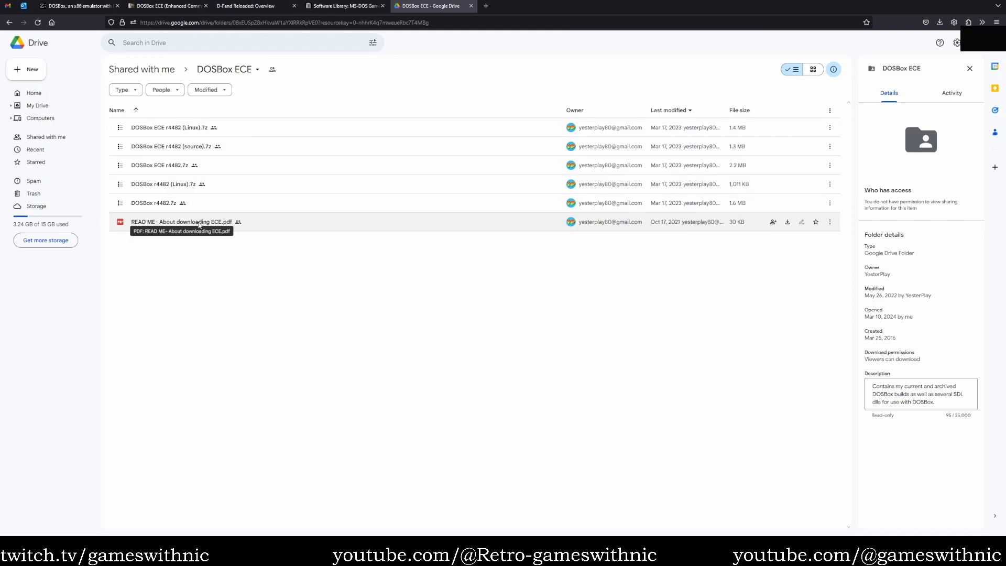
Preview the contents of DOSBox ECE r4482.7z in the shared DOSBox ECE folder, close the preview and download the archive.
click(177, 166)
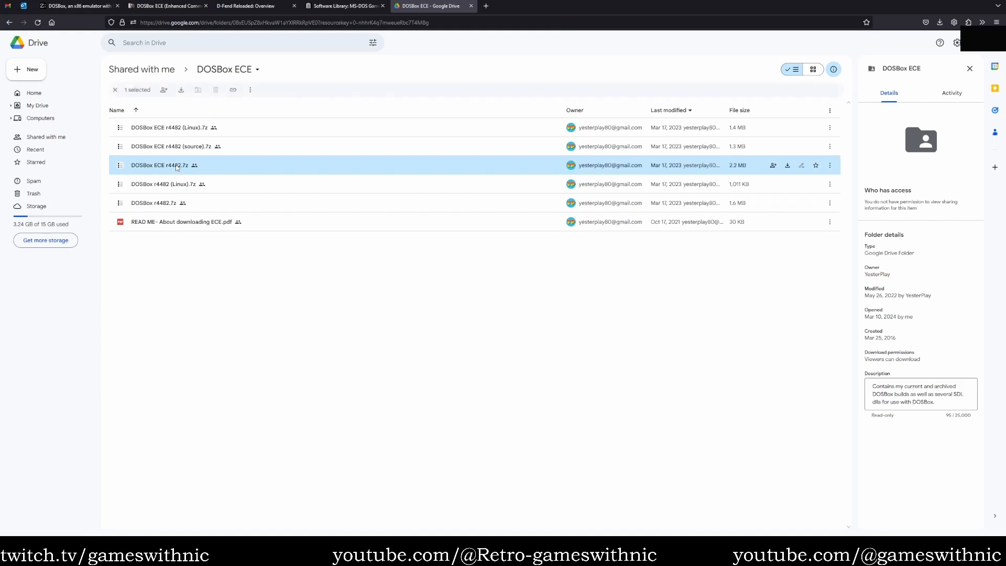
double_click(177, 166)
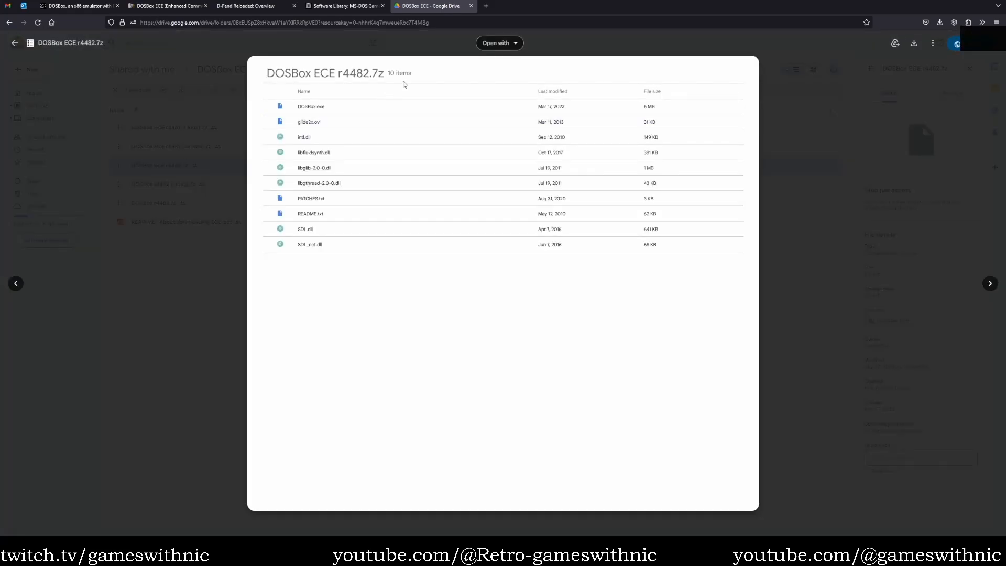
click(835, 70)
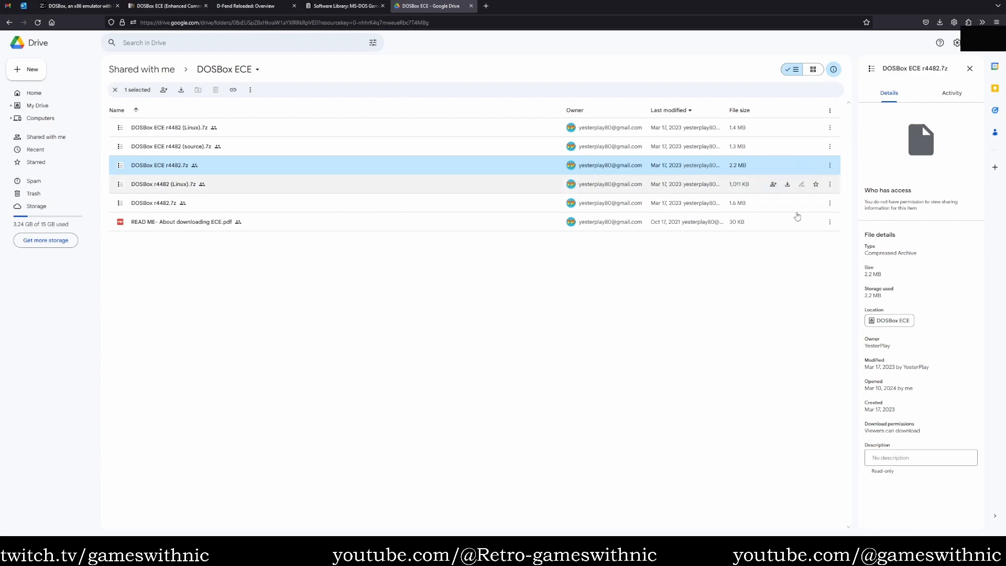
right_click(481, 166)
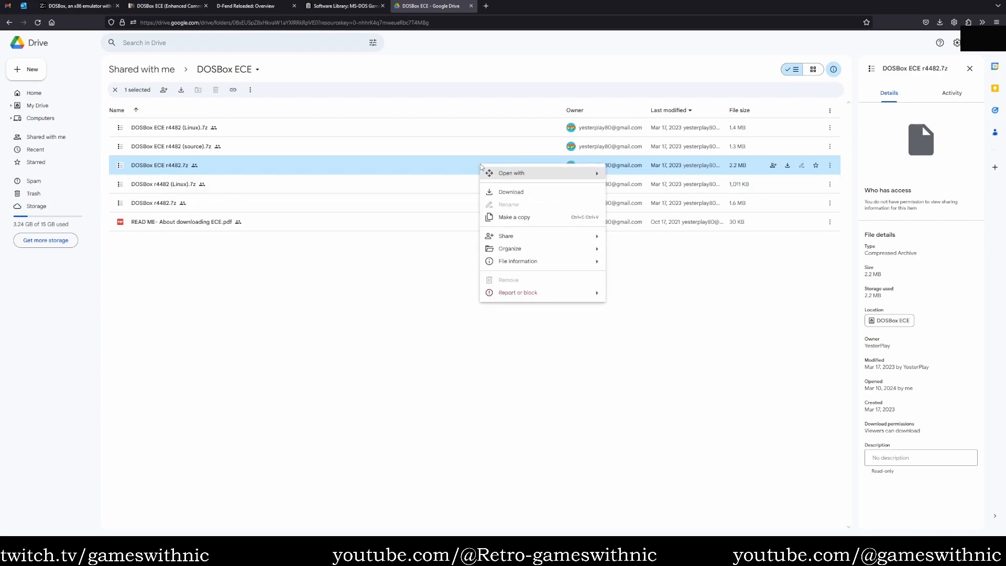
click(504, 192)
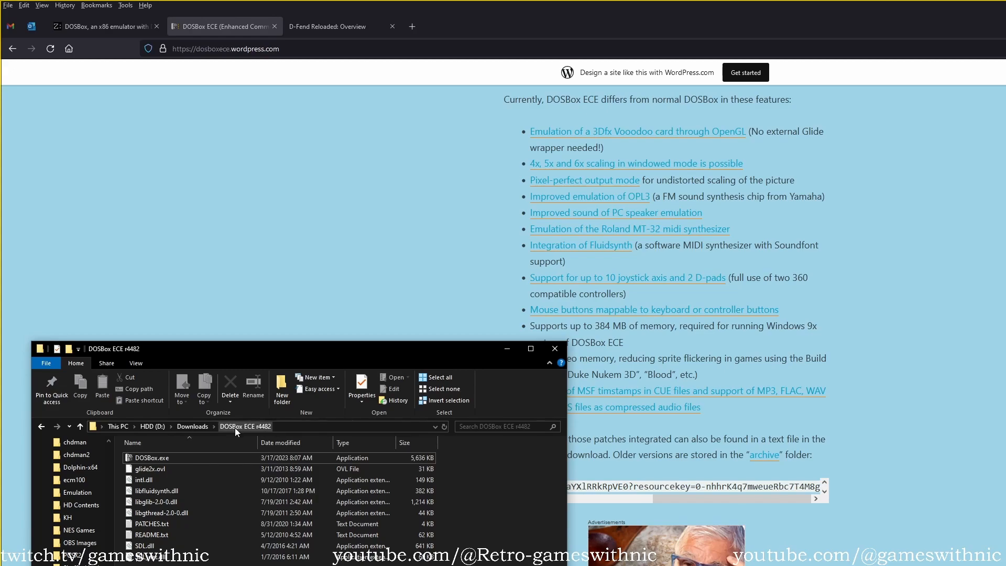
Launch DOSBox.exe from the extracted DOSBox ECE r4482 folder and mount D:\DOS as drive C.
double_click(185, 459)
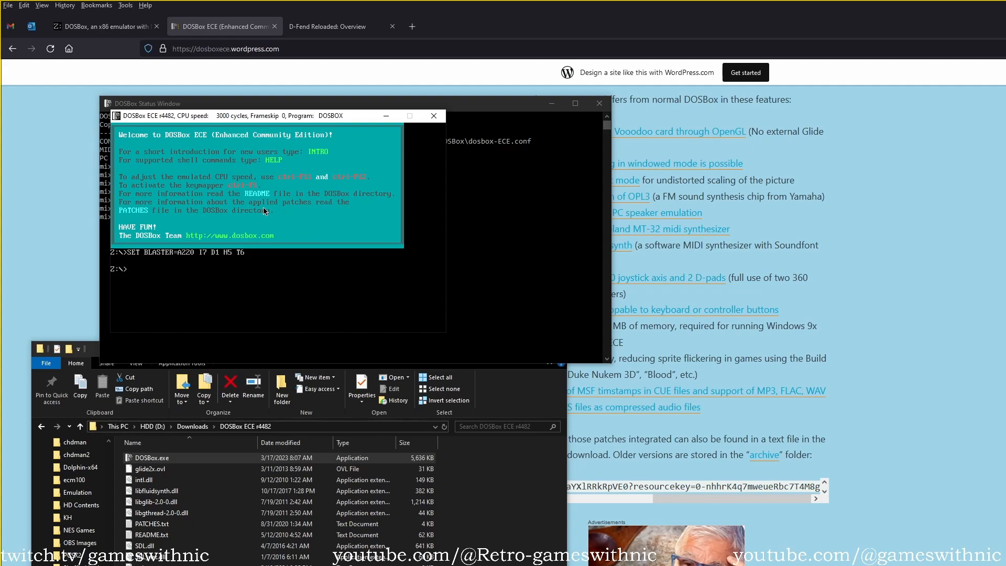
text(mount)
text(D)
key(BackSpace)
key(BackSpace)
text(:\DOS)
key(Return)
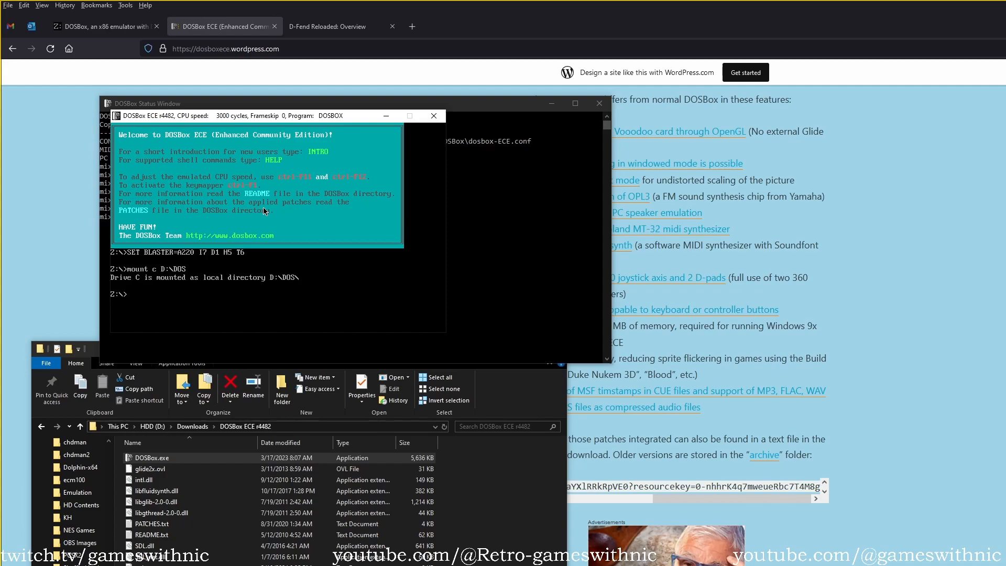
Switch the DOSBox prompt to the mounted drive C:.
text(C:)
key(Return)
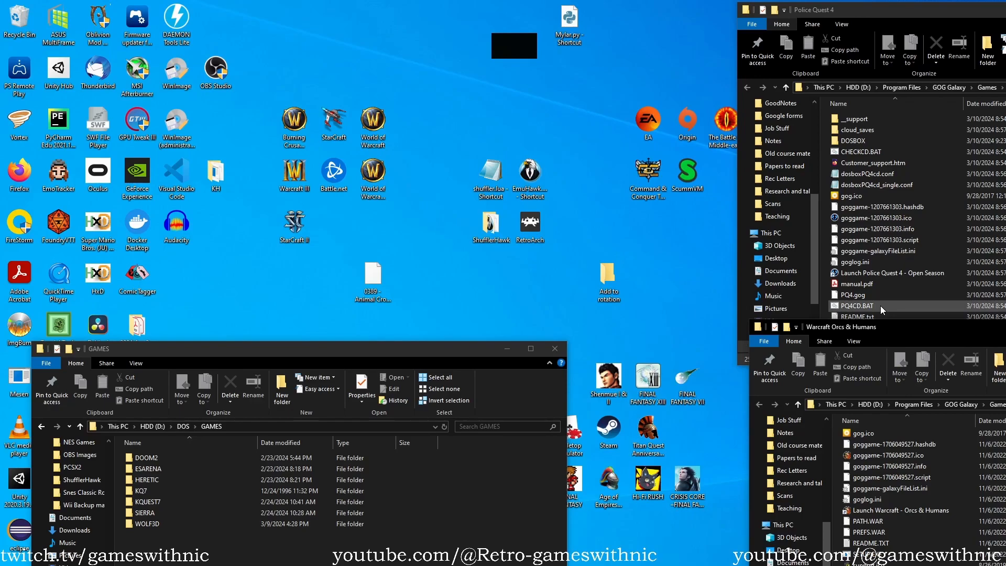
In the Police Quest 4 folder, select CHECKCD.BAT, PQ4.gog, PQ4CD.BAT, README.txt and RESOURCE.CFG together.
click(943, 10)
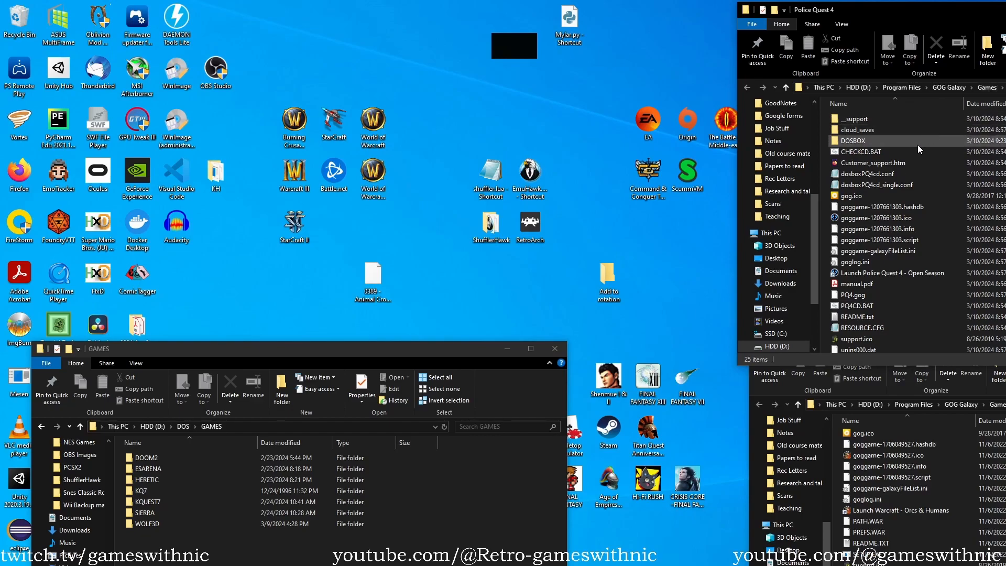
click(872, 153)
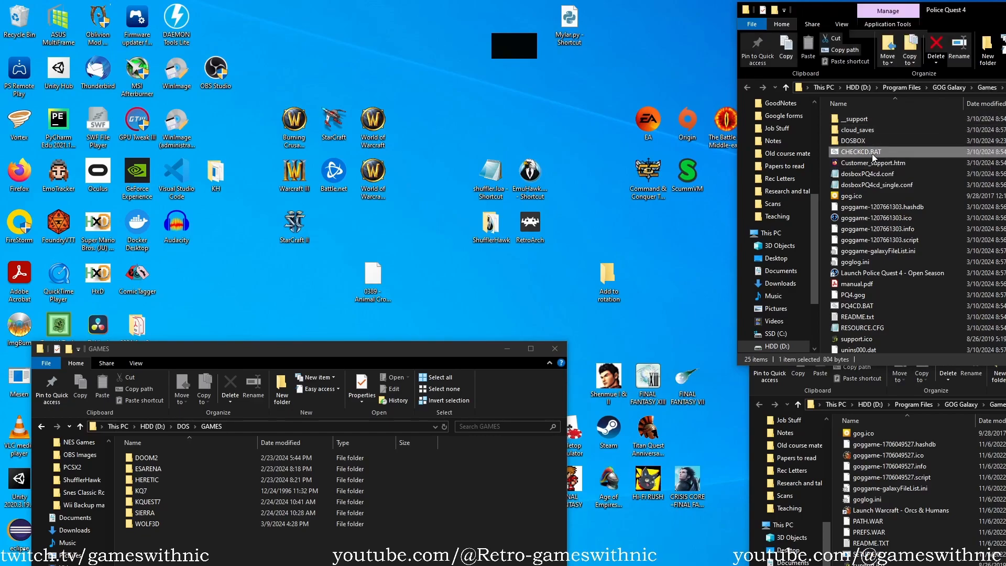
click(866, 291)
ctrl+click(877, 306)
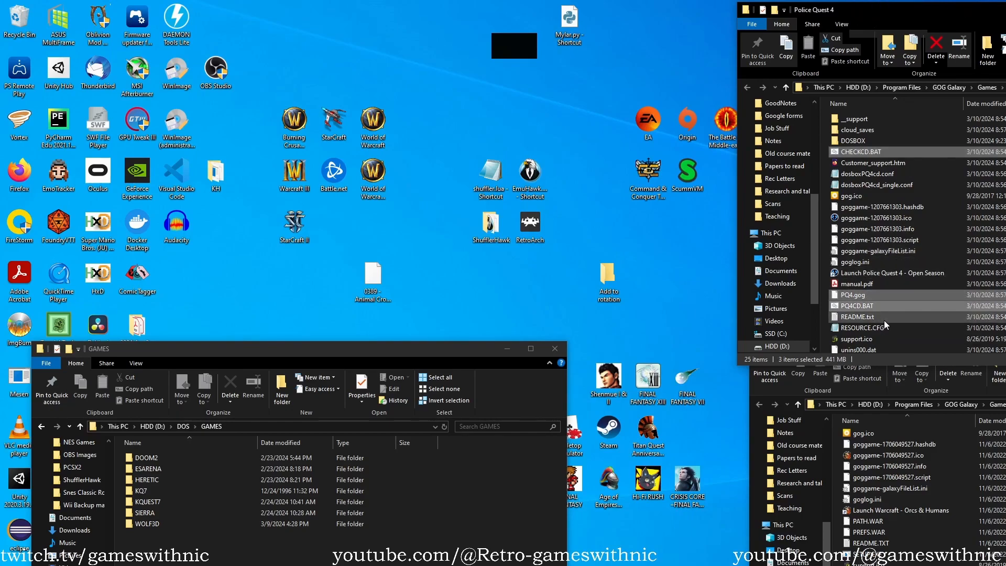
ctrl+click(876, 318)
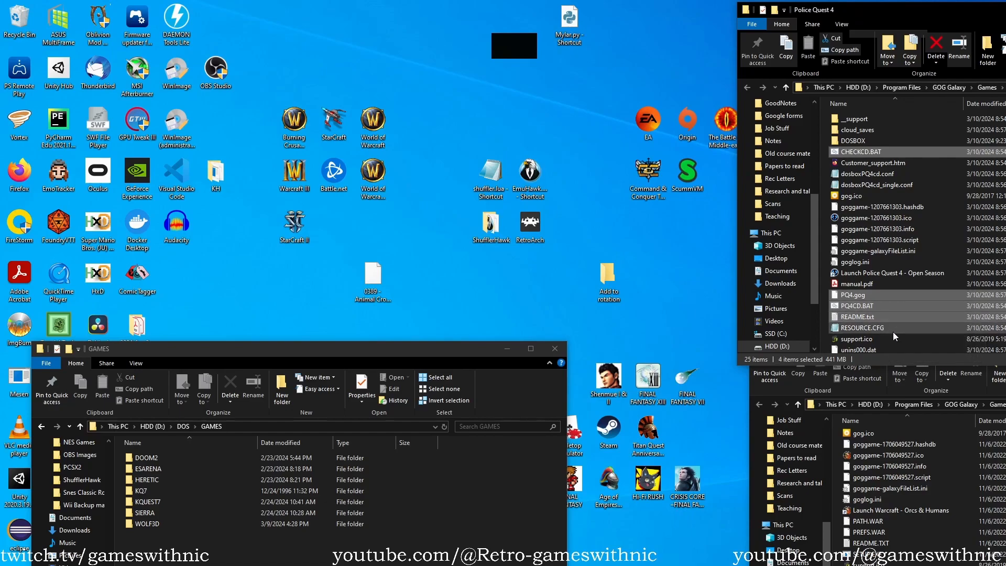
ctrl+click(893, 330)
ctrl+click(900, 286)
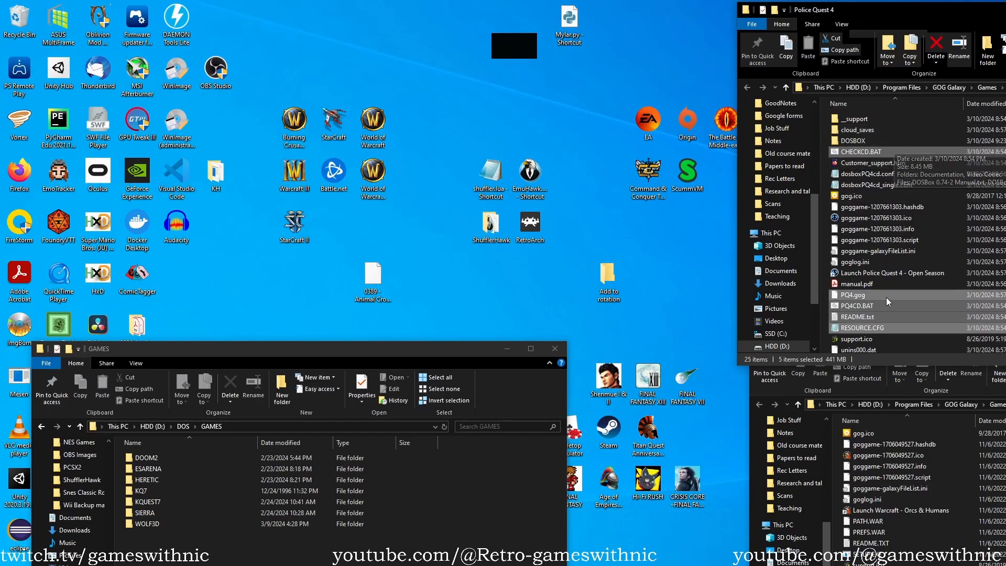
Create a folder named PQ4 in D:\DOS\GAMES and open it.
right_click(213, 545)
mouse_move(272, 545)
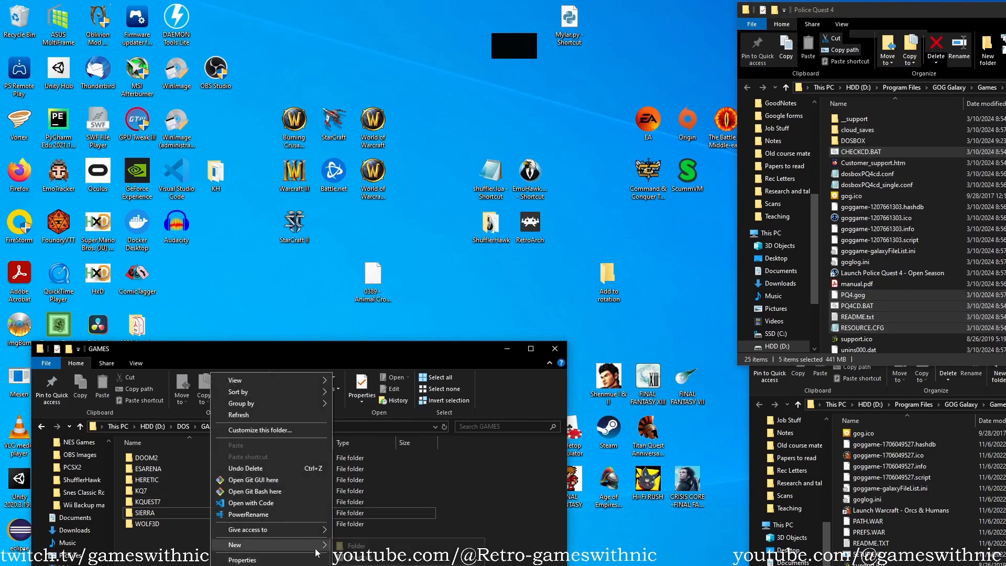
click(346, 546)
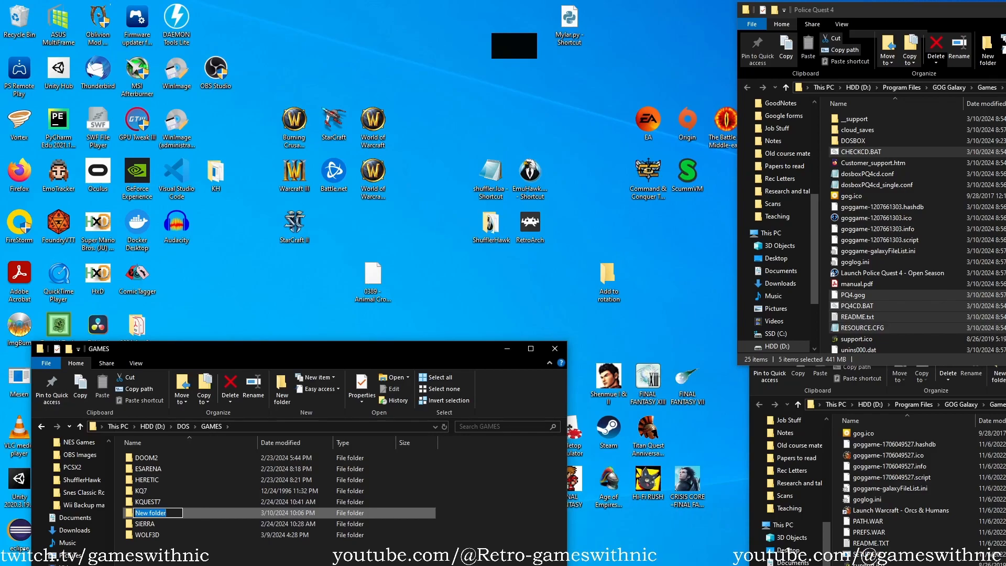
text(PQ4)
key(Return)
double_click(419, 513)
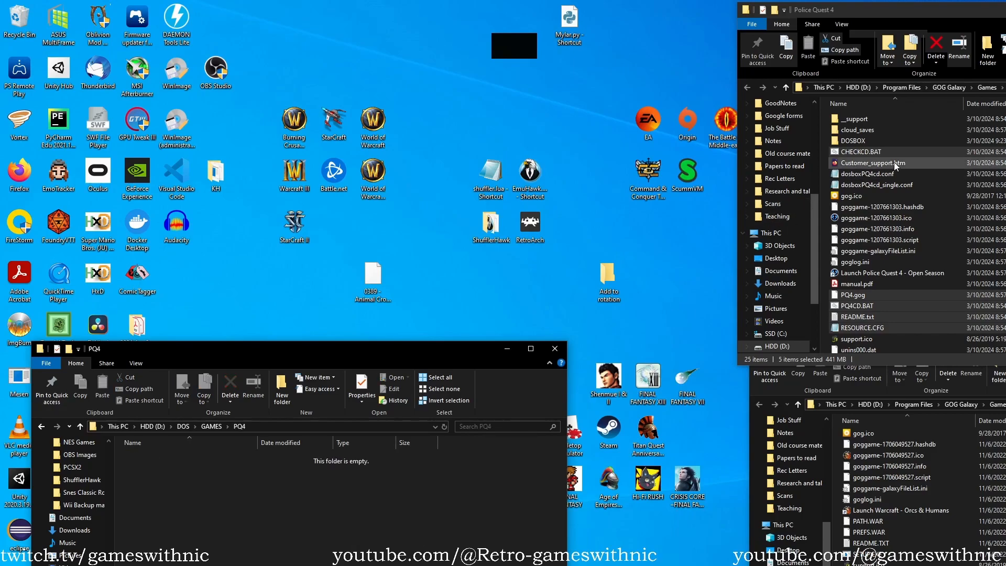
Copy the selected Police Quest 4 files into the empty PQ4 folder.
click(862, 151)
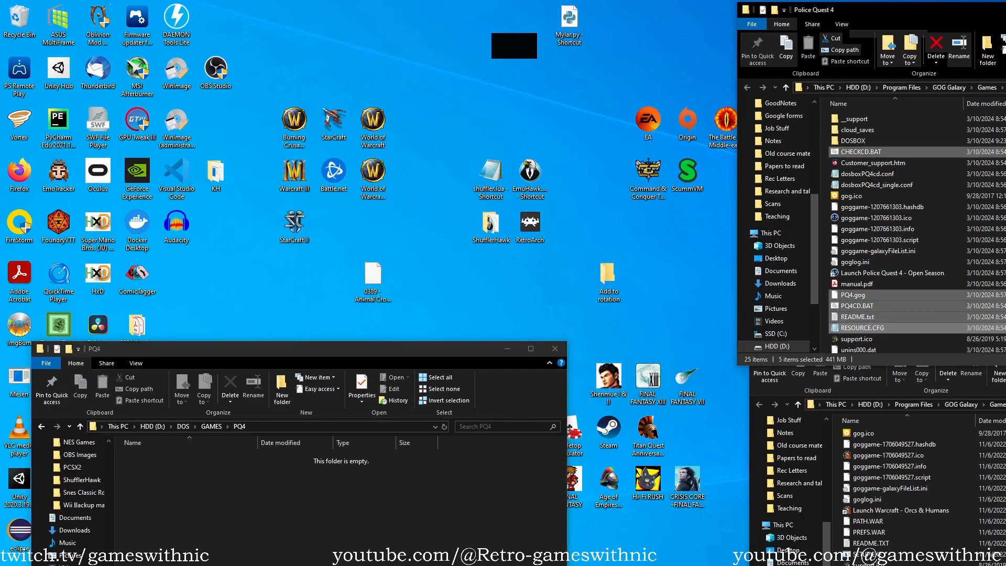
key(ctrl+c)
click(419, 503)
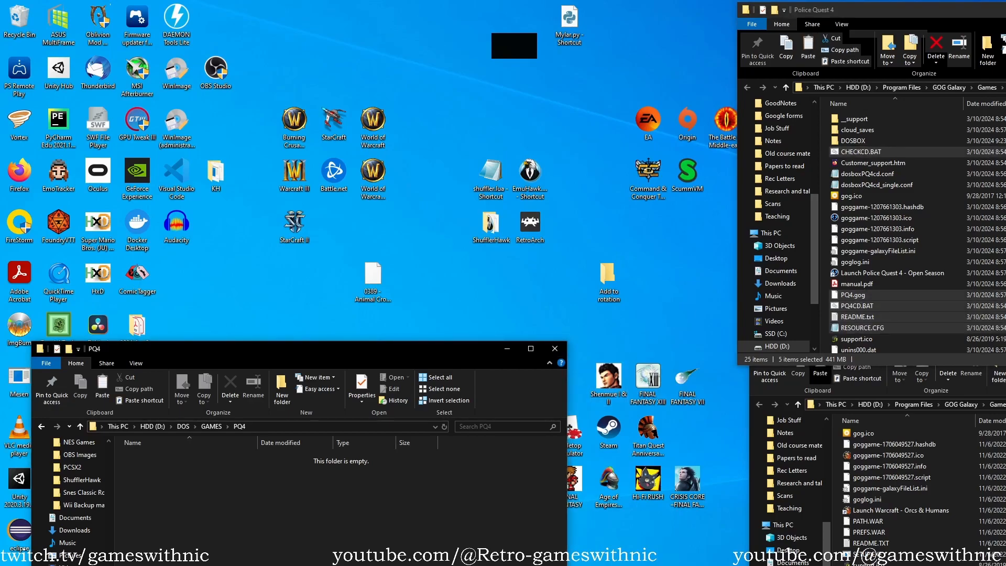
key(ctrl+v)
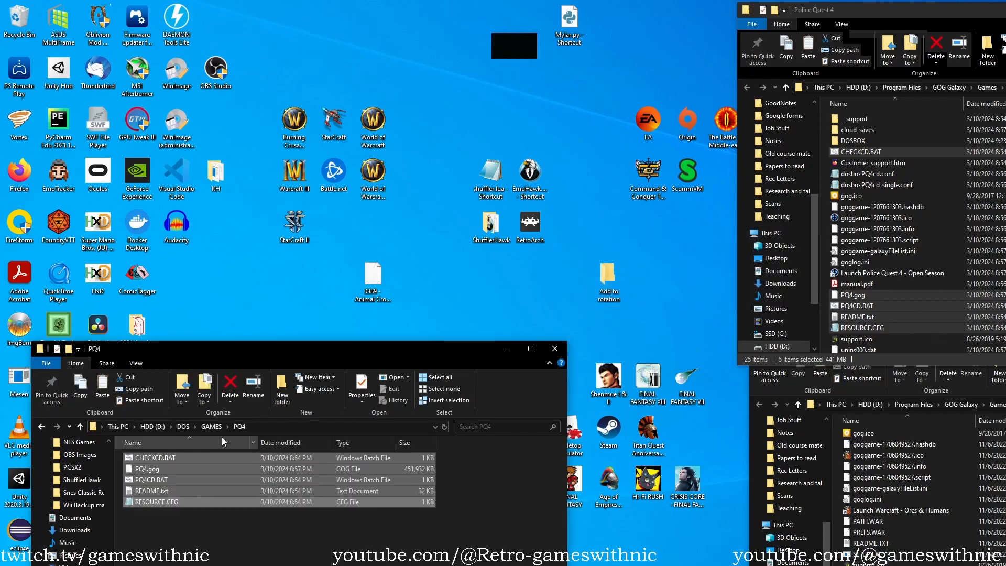
Return to the GAMES folder, create a folder named WARCRAFT in it and open the new folder.
click(212, 427)
right_click(228, 564)
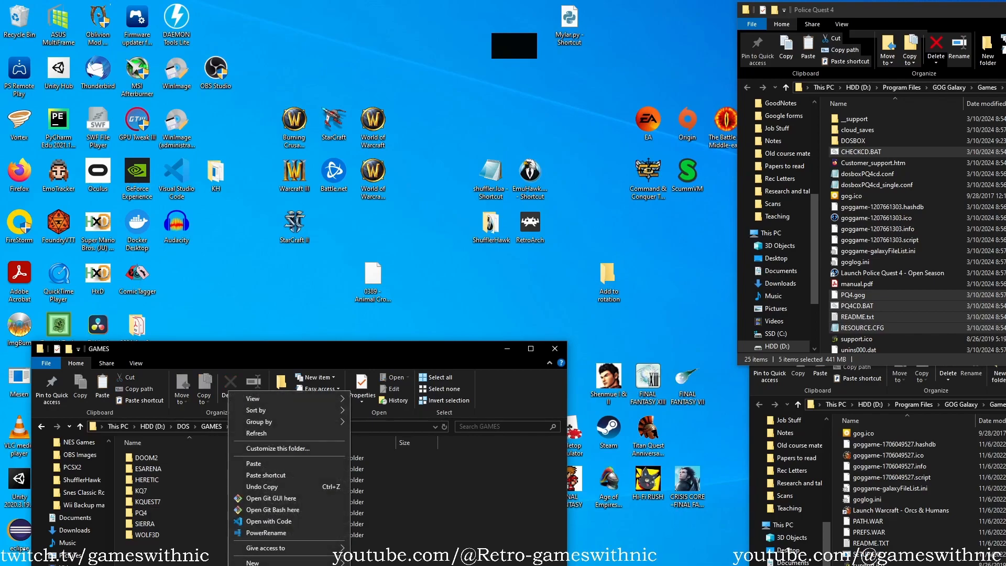
mouse_move(283, 563)
click(461, 564)
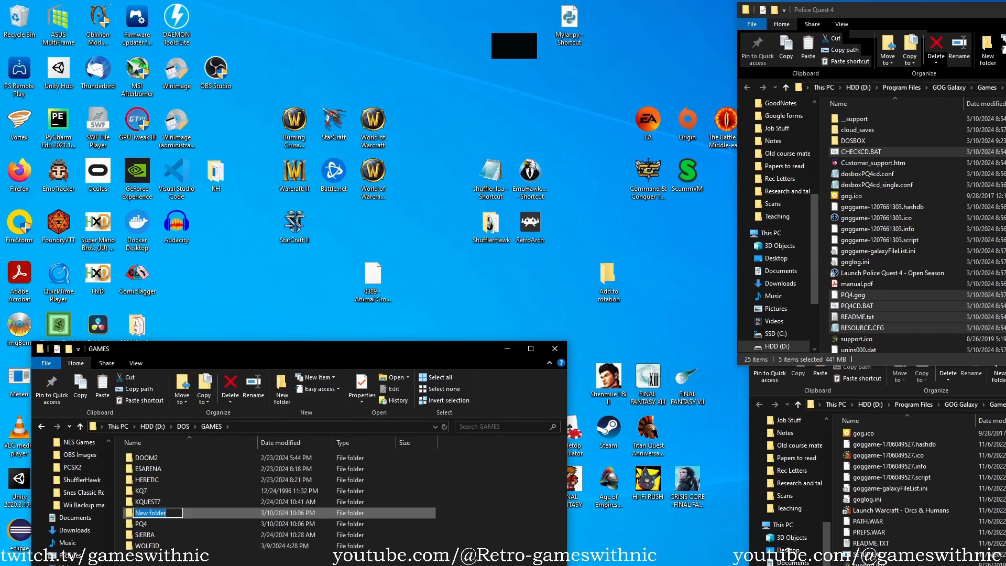
text(WARCRASFT)
key(BackSpace)
key(BackSpace)
key(BackSpace)
text(FT)
key(Return)
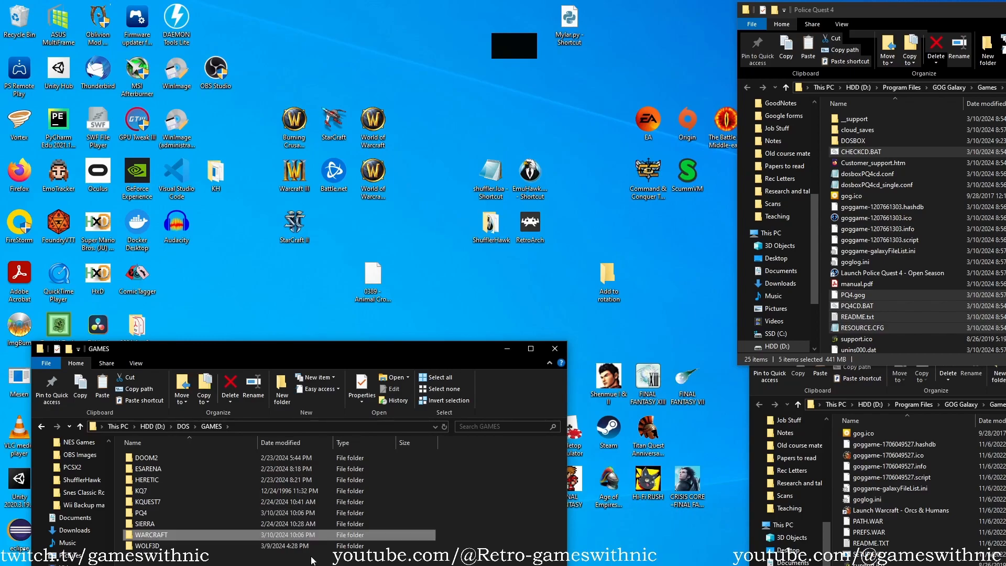
double_click(329, 535)
In the Warcraft Orcs & Humans folder, select DATA, DRIVERS, CONFIG.WAR, DOS4GW.EXE, PATH.WAR, PREFS.WAR, README.TXT, SETUP.EXE and WAR.EXE together.
scroll(952, 501, up, 5)
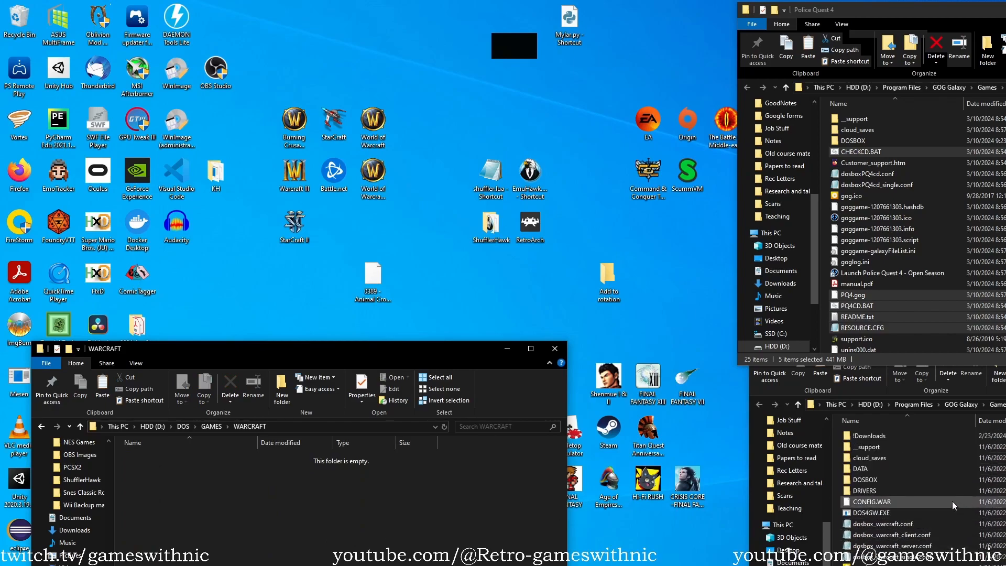
click(906, 469)
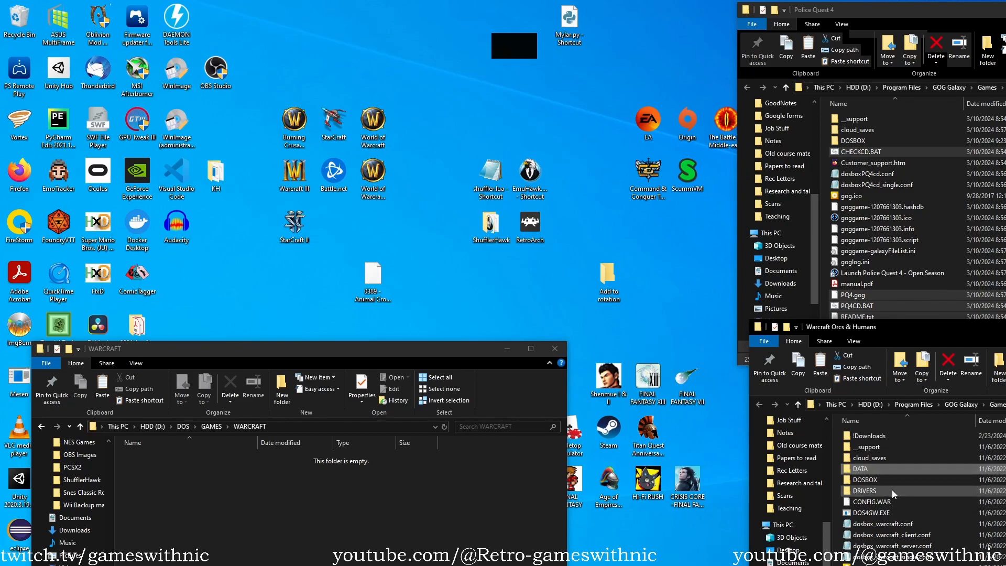
ctrl+click(891, 489)
ctrl+click(894, 502)
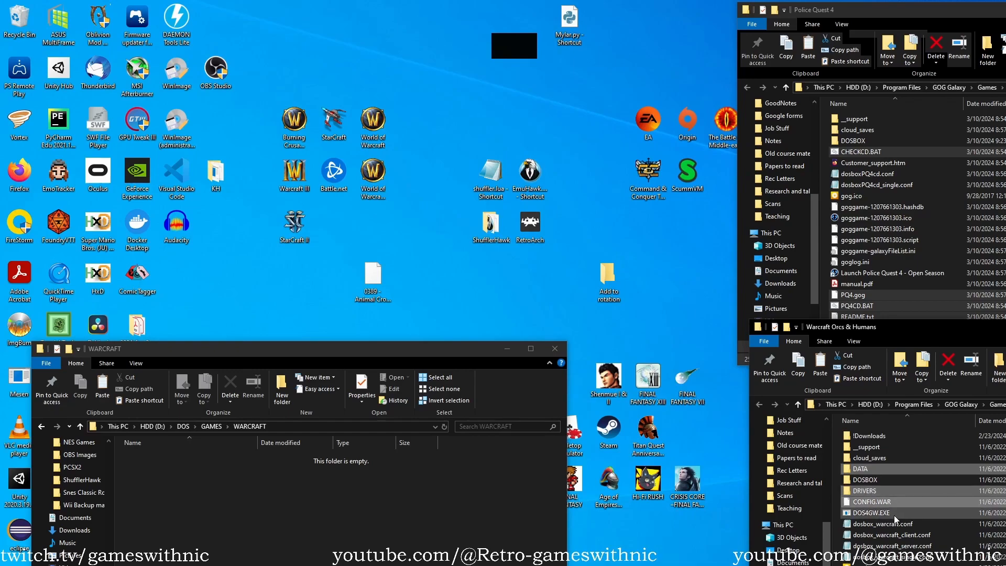
ctrl+click(894, 515)
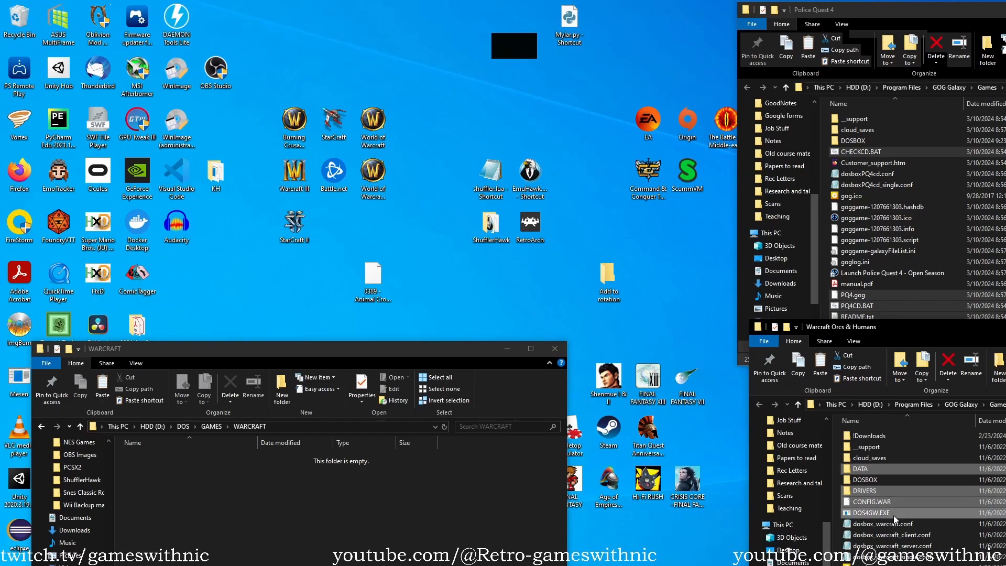
scroll(894, 515, down, 2)
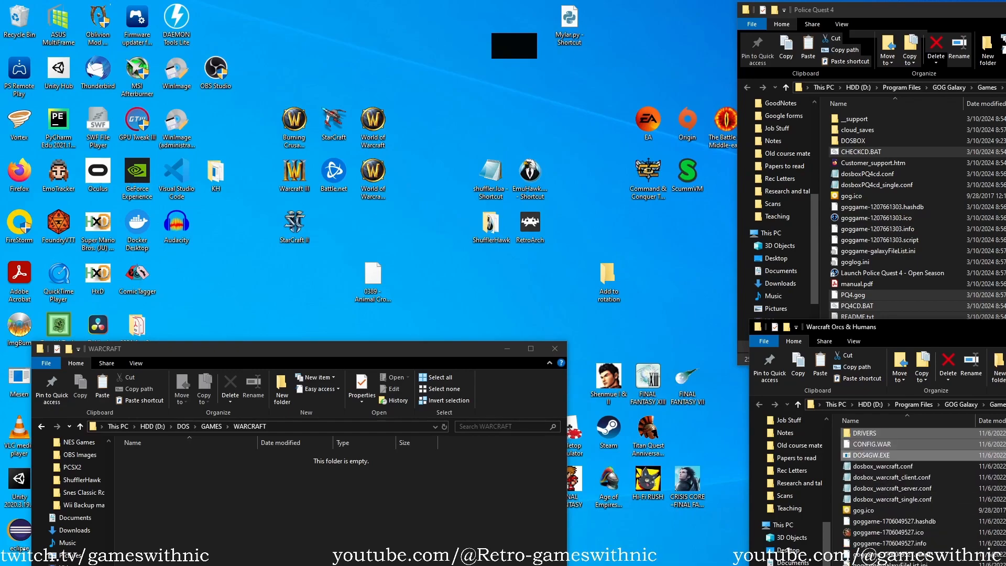
scroll(883, 537, down, 2)
ctrl+click(895, 531)
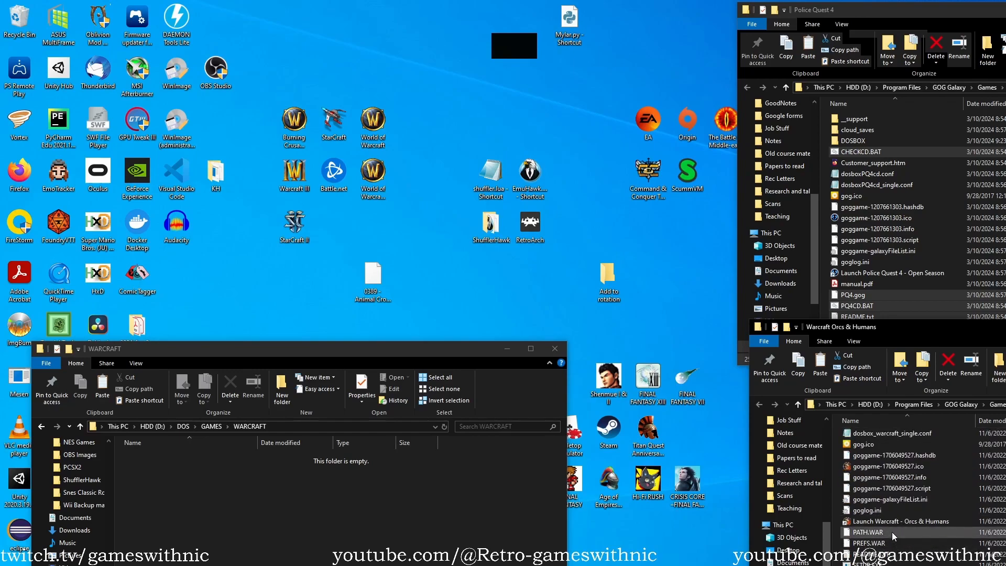
ctrl+click(897, 545)
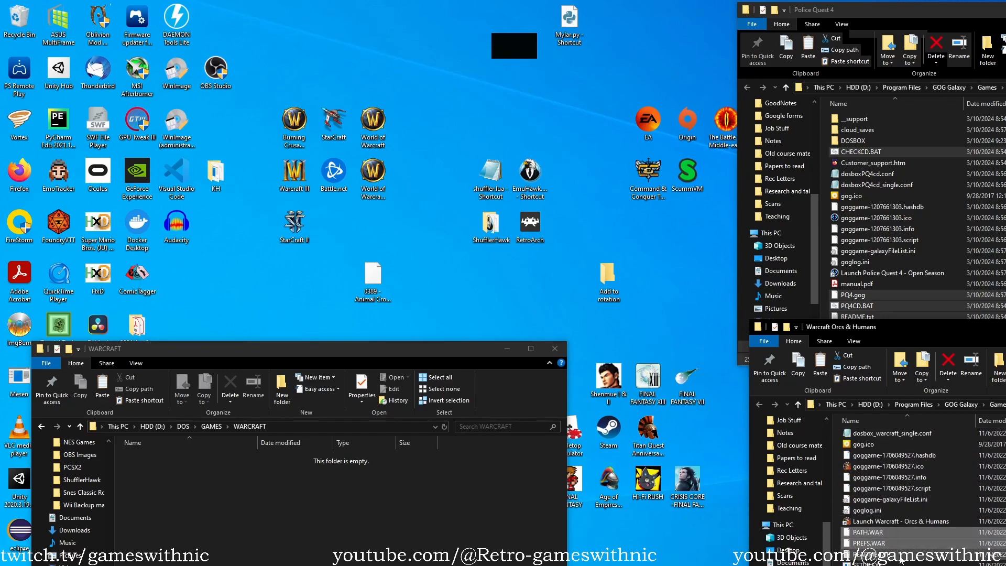
ctrl+click(897, 554)
ctrl+click(898, 564)
scroll(898, 556, down, 1)
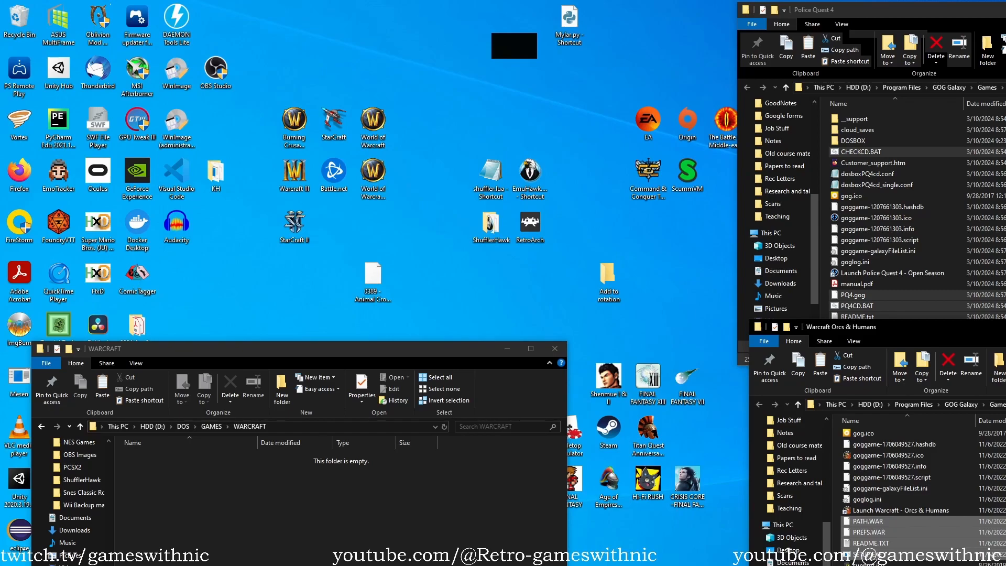
Paste the copied Warcraft game files and folders into D:\DOS\GAMES\WARCRAFT.
click(314, 498)
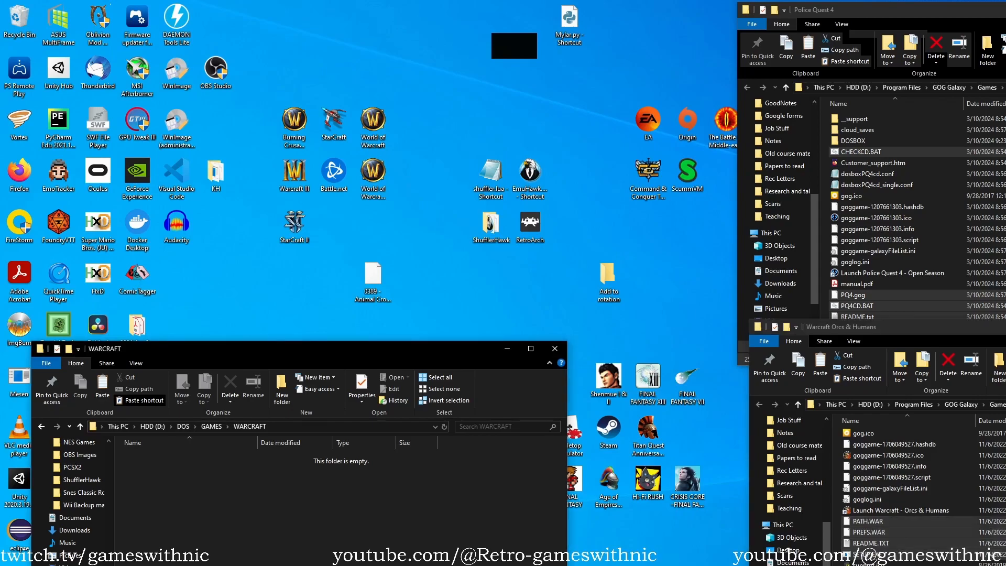
key(ctrl+v)
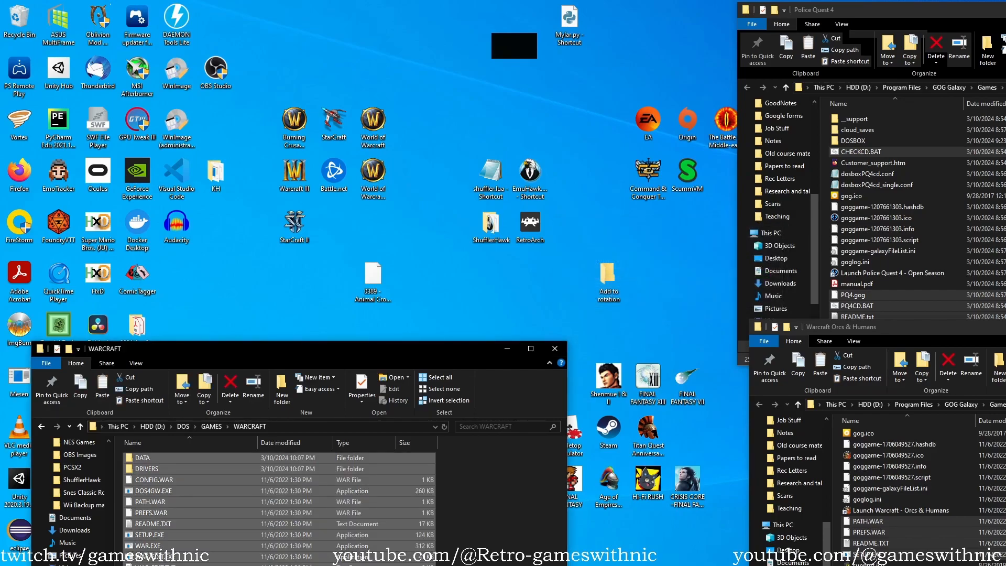
click(498, 508)
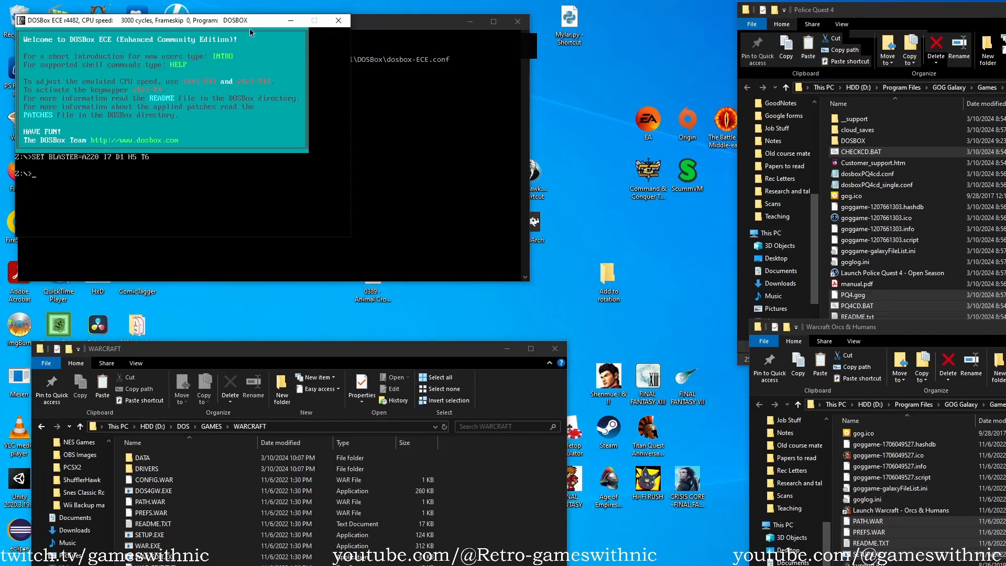
Move the DOSBox window clear of its status window and mount d:\dos as drive C.
drag(256, 24, 390, 161)
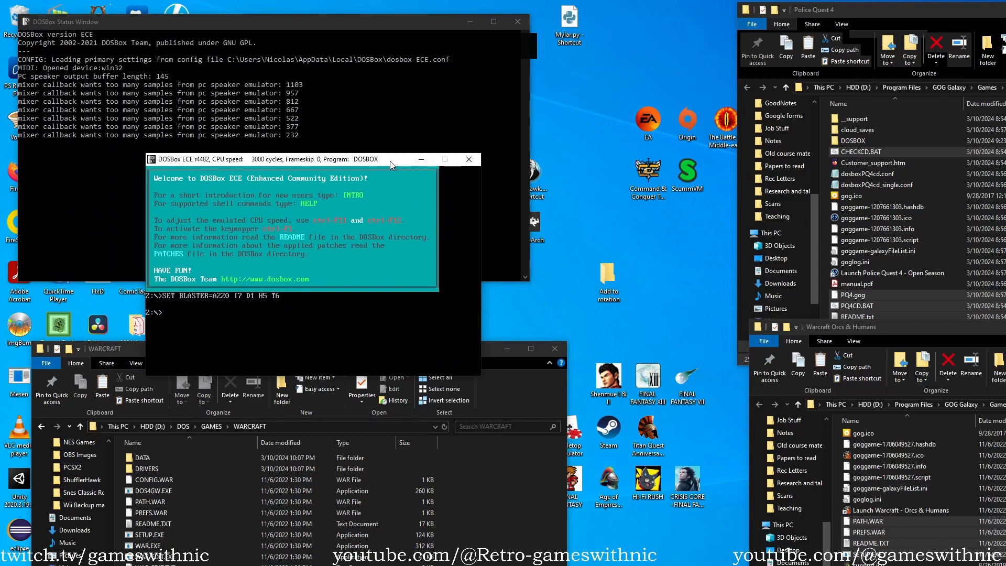
text(ount c d:\dos)
key(Return)
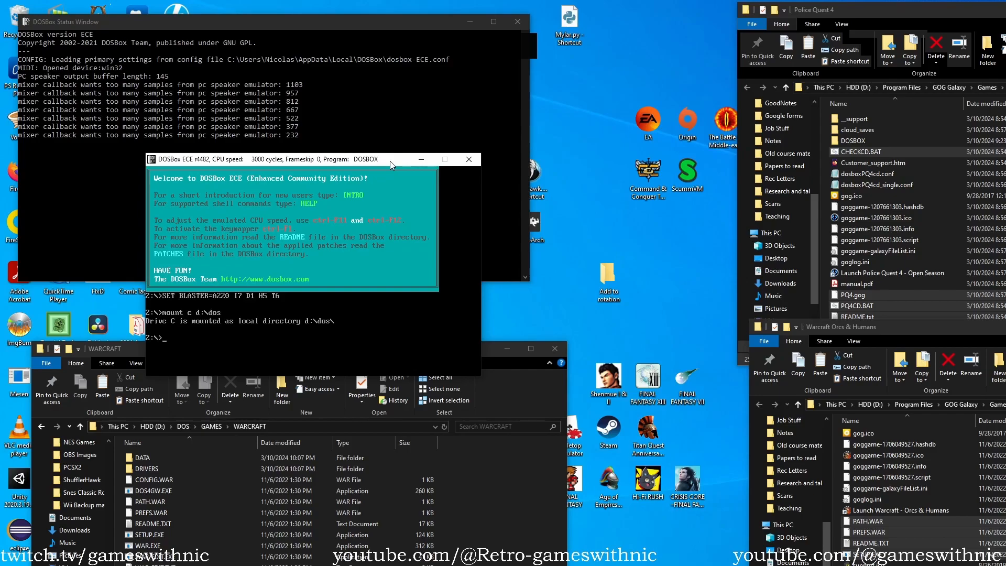
Switch to drive C, change to the games/warcraft directory and list its contents.
text(C:)
key(Return)
text(cd games/warcraft)
key(Return)
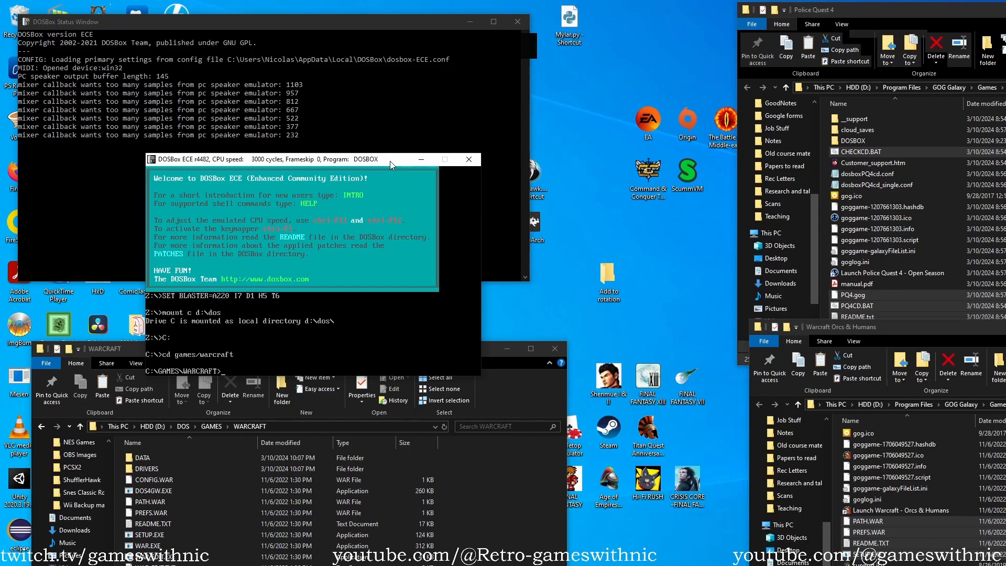
text(dir)
key(Return)
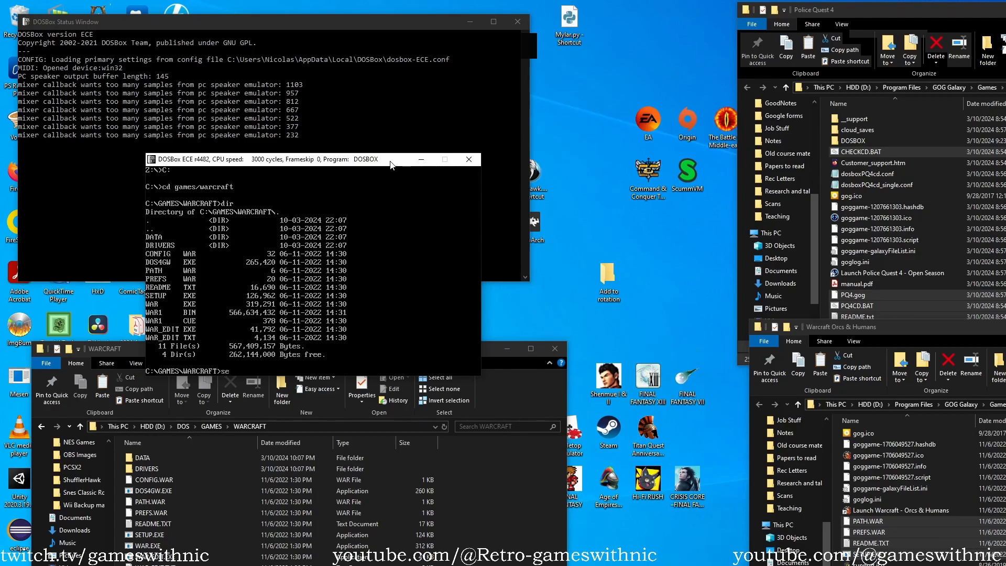
Run the Warcraft setup utility and open its digitized sound card selection.
text(tup)
key(Return)
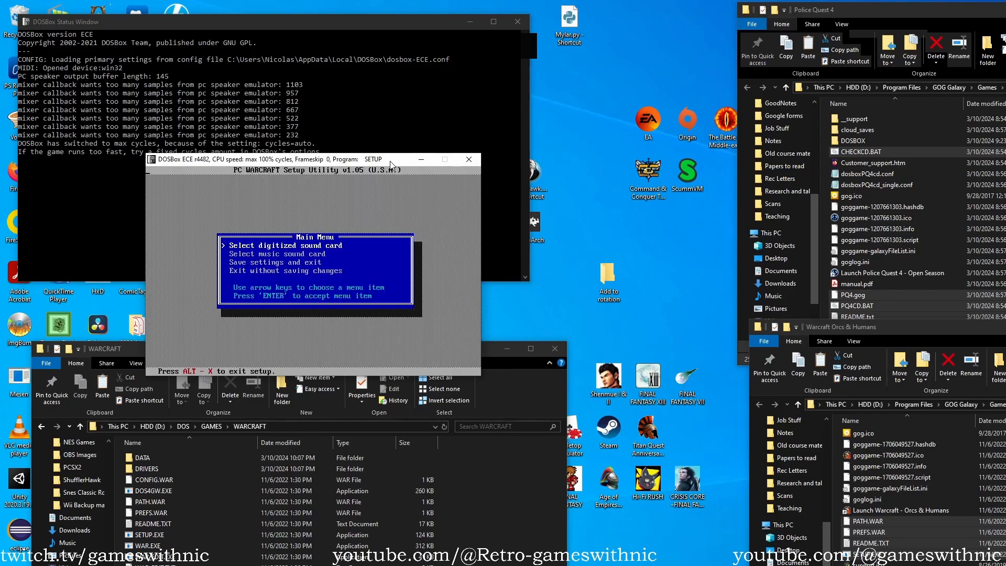
key(Down)
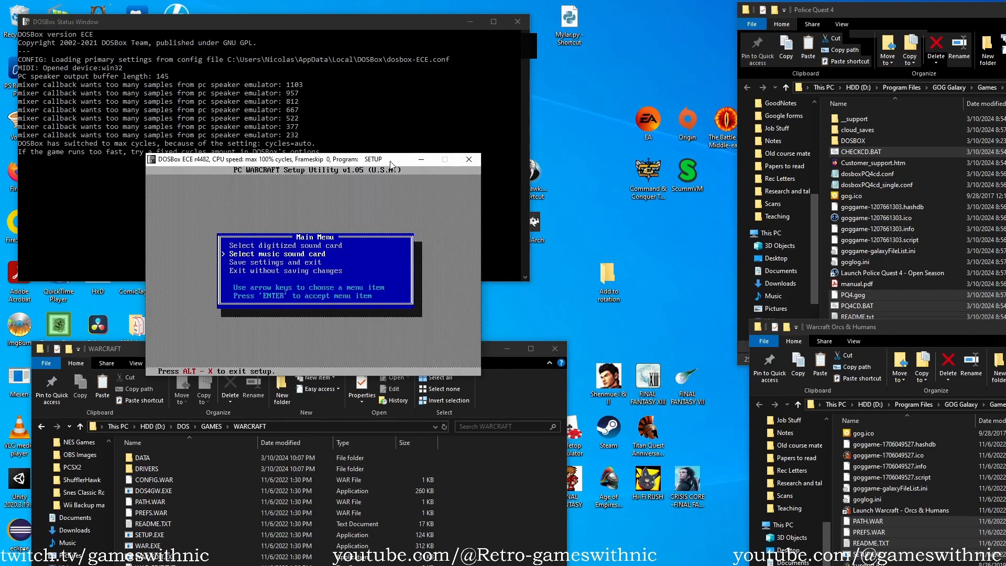
key(Up)
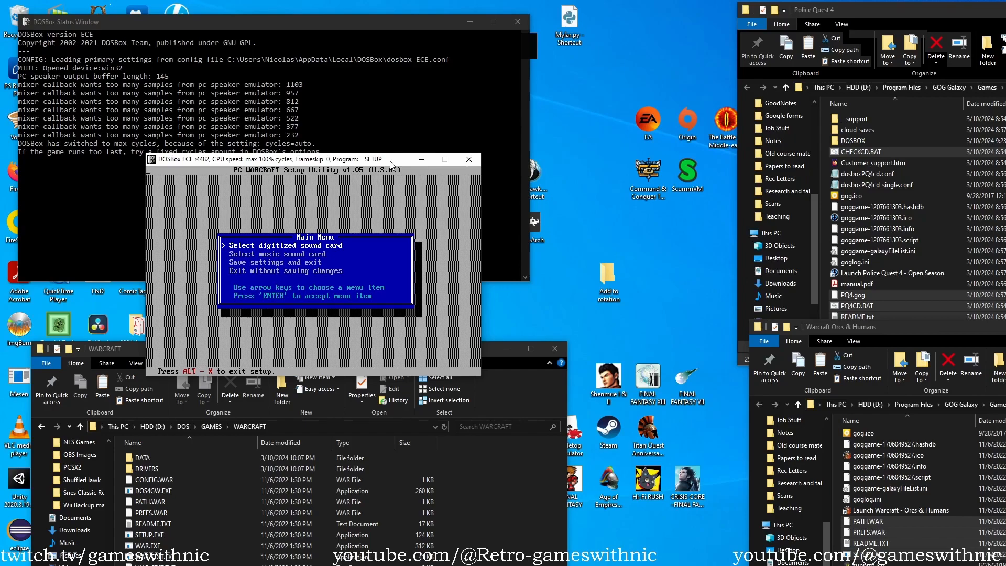
key(Return)
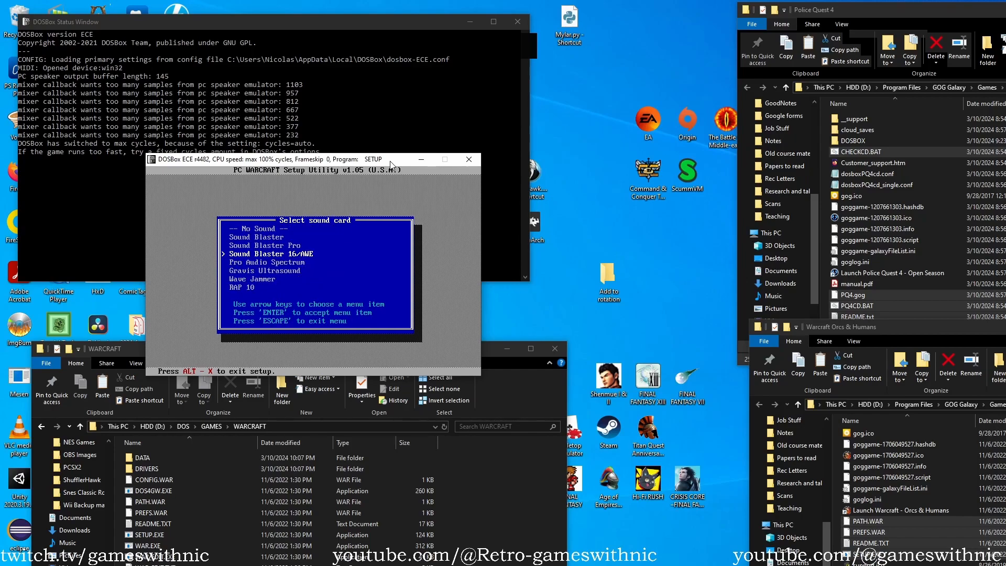
key(Up)
key(Return)
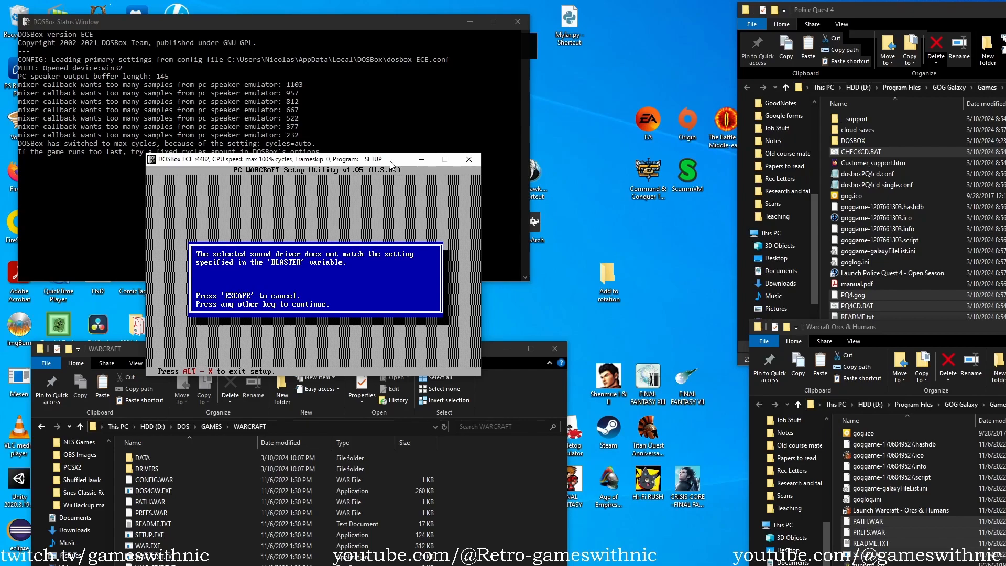
key(Escape)
Choose Sound Blaster 16/AWE as the digitized sound card with port 220 and IRQ 7, accepting the preselected hardware settings.
key(Down)
key(Return)
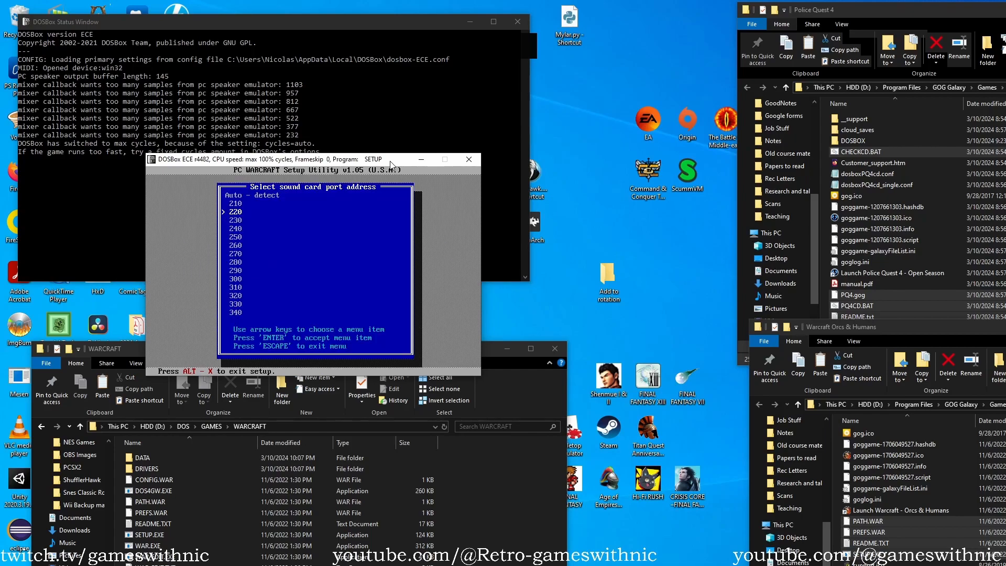
key(Return)
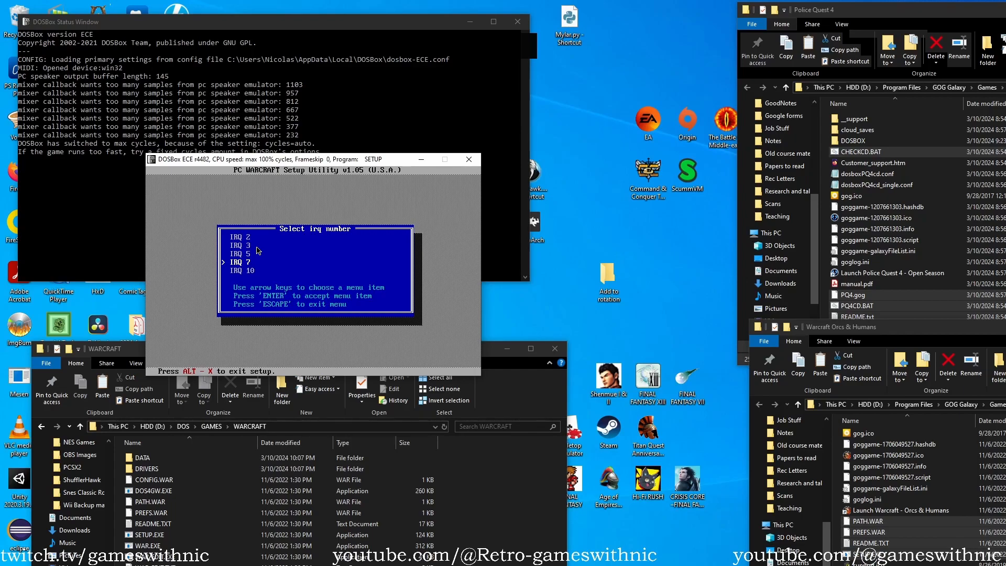
key(Return)
Choose General Midi on port 330 as the music card, then save the settings and exit setup.
key(Return)
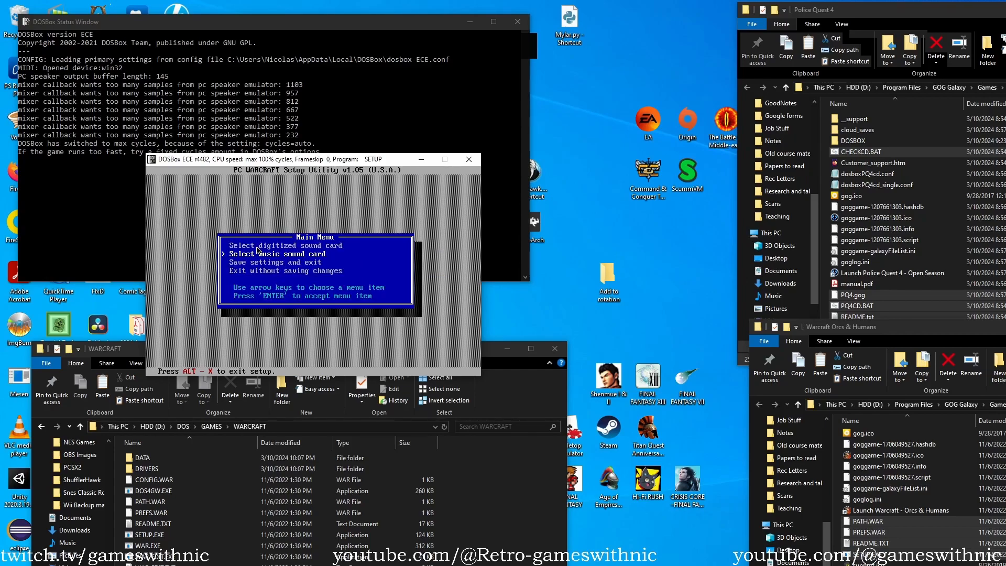
key(Return)
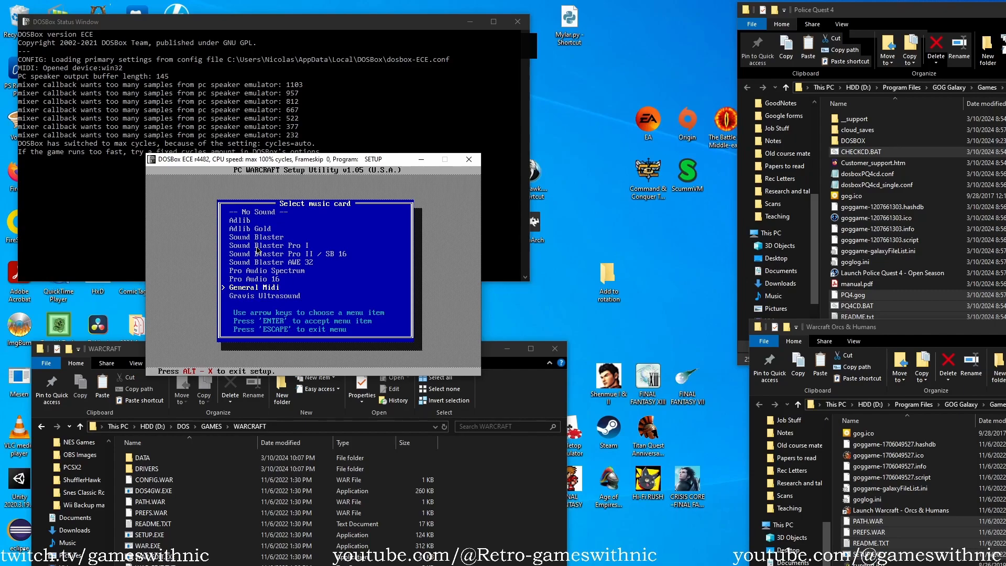
key(Return)
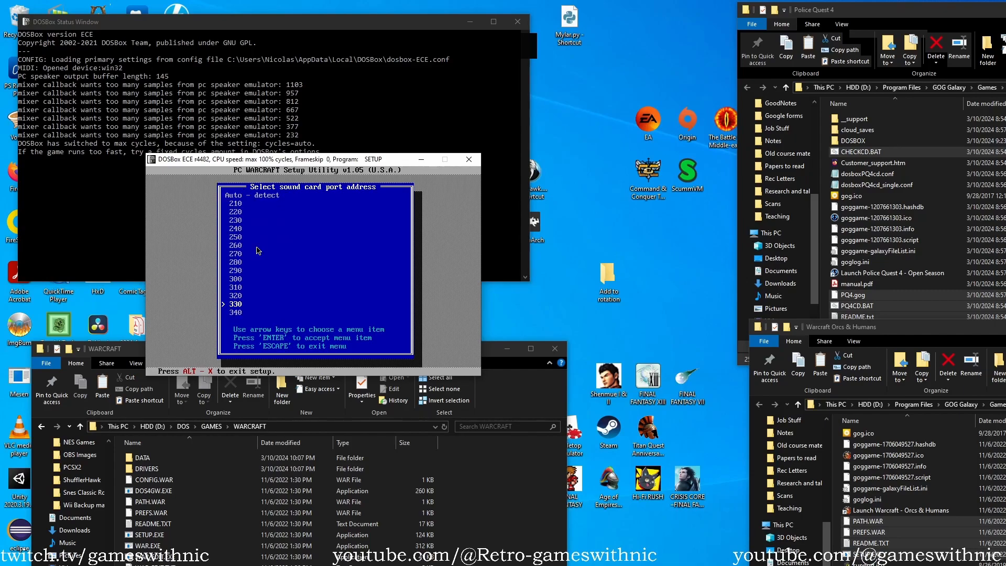
key(Return)
Start Warcraft from its game directory with the war command.
key(Return)
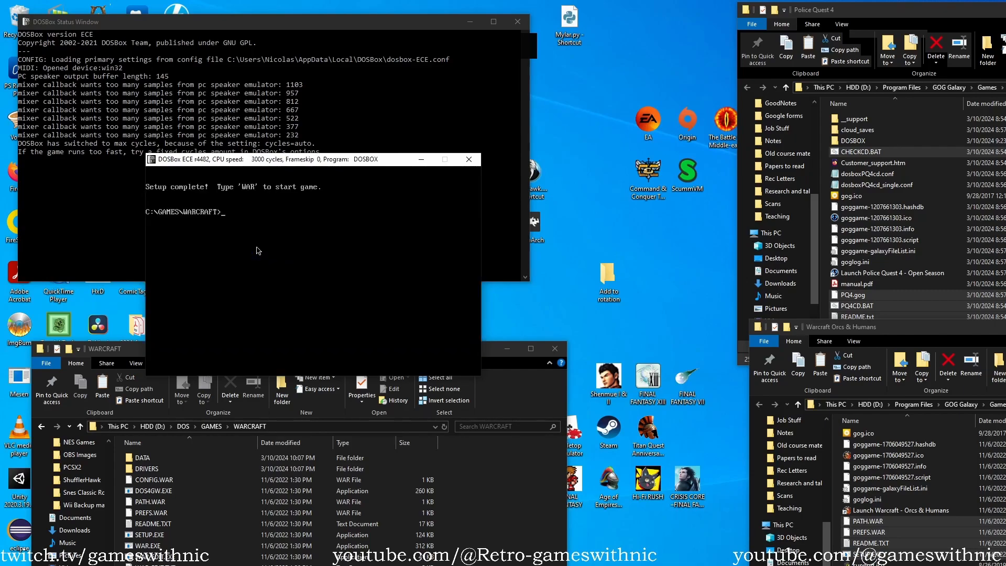
text(d)
key(BackSpace)
text(war)
key(Return)
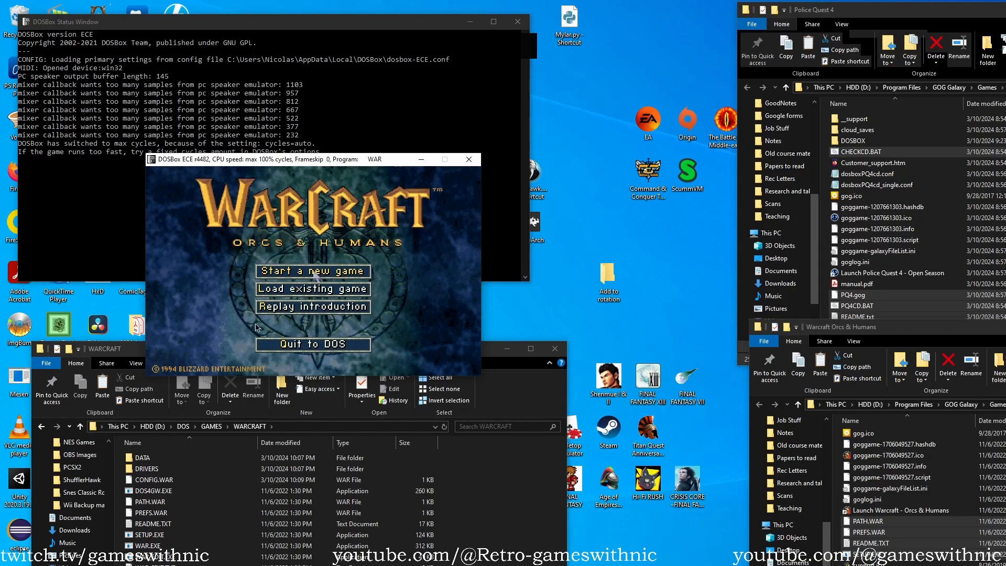
Quit Warcraft to DOS and list the files in the game directory.
click(303, 346)
text(dir)
key(Return)
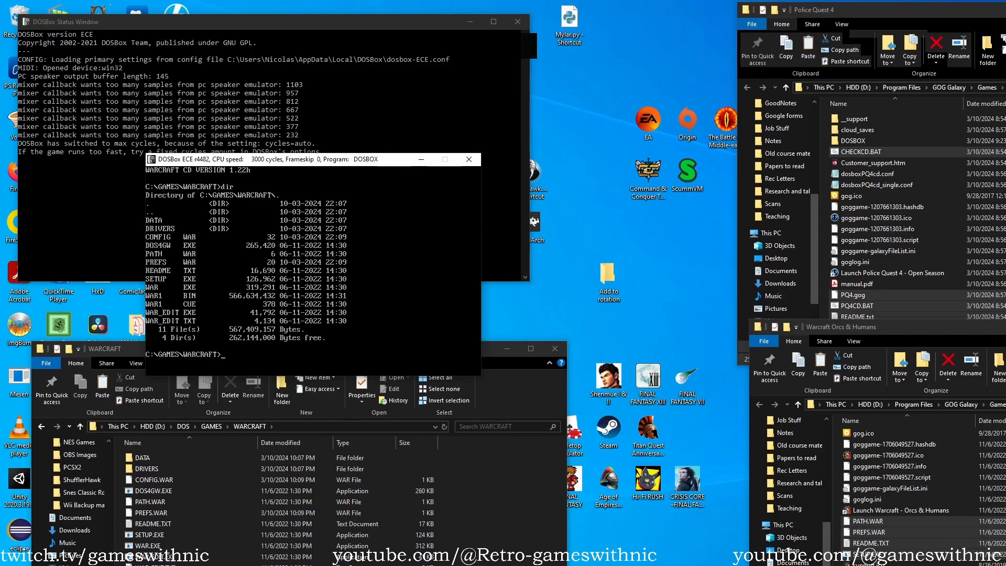
Mount the CD image as drive D with imgmount d war1.cue -t iso -fs iso.
text(gmount)
text(d)
text(war1.cue -t iso -fs iso)
key(Return)
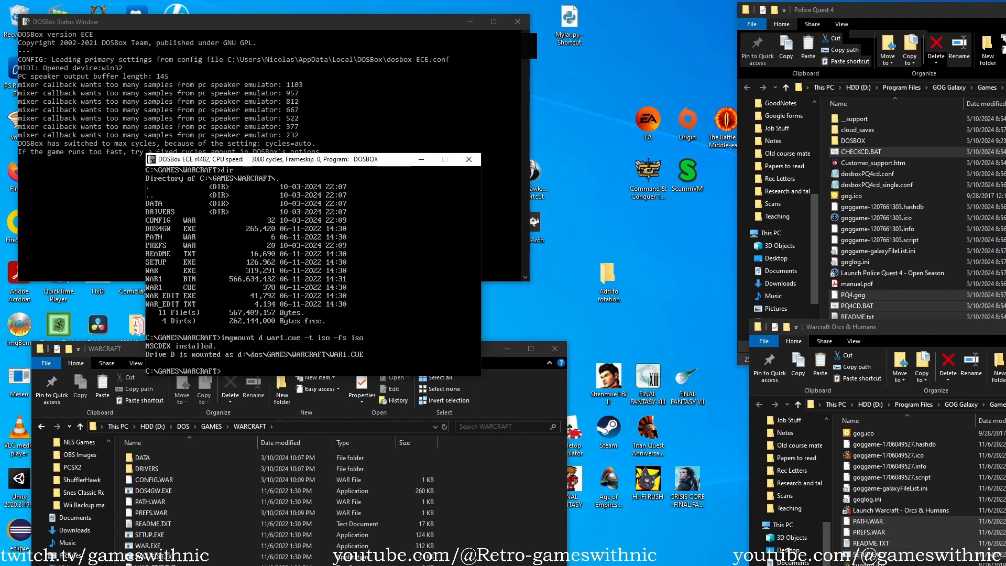
Switch to the mounted drive D and list the contents of the Warcraft CD.
text(d:)
key(Return)
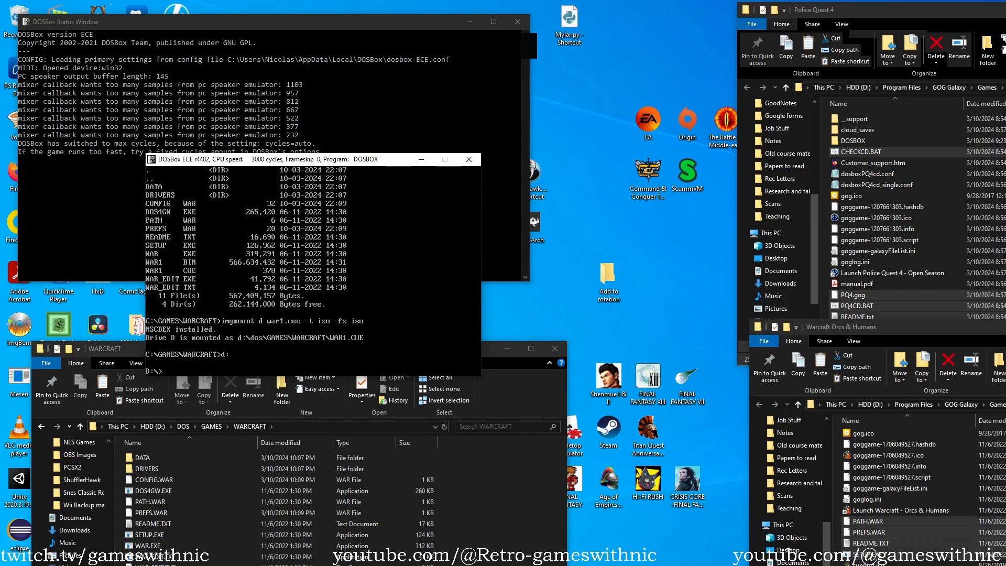
text(dir)
key(Return)
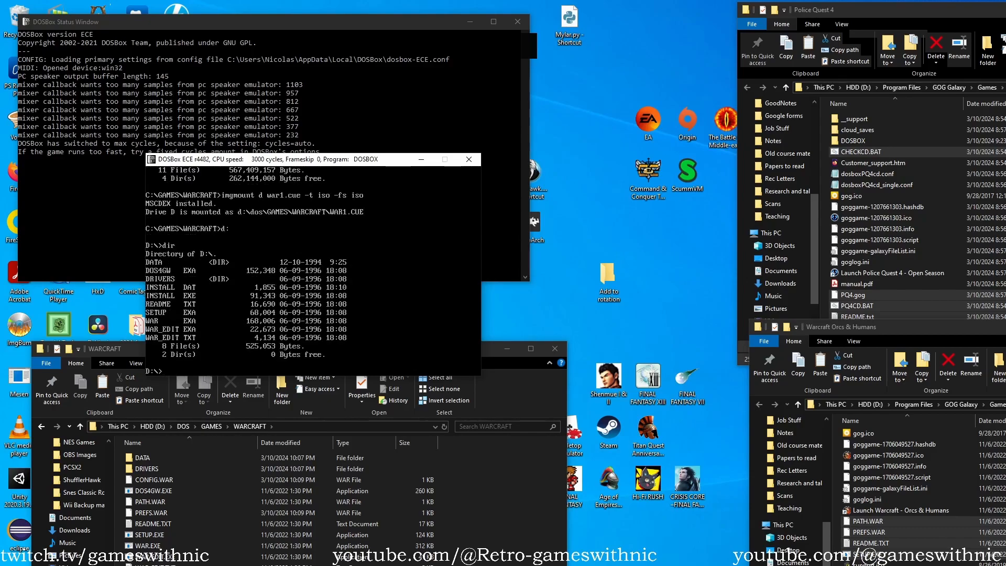
Run the installer from the Warcraft CD and choose the FULL installation configuration.
text(inm)
text(st)
text(all)
key(Return)
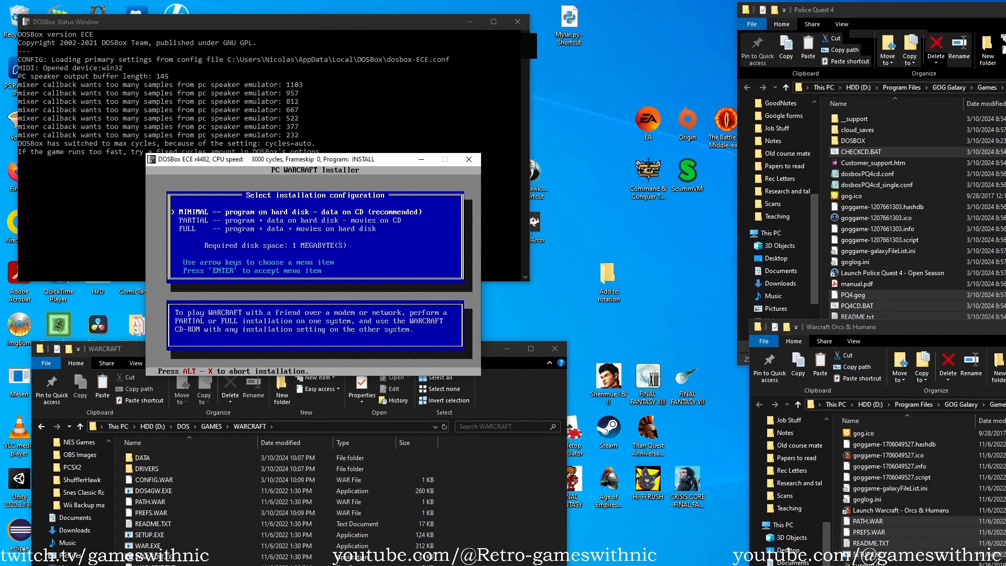
key(Down)
key(Down)
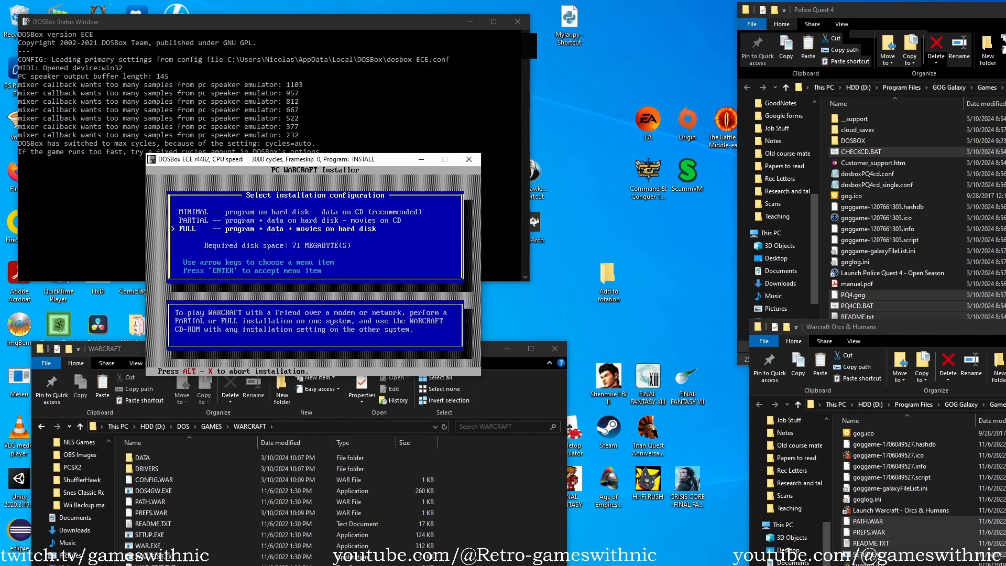
key(Up)
key(Up)
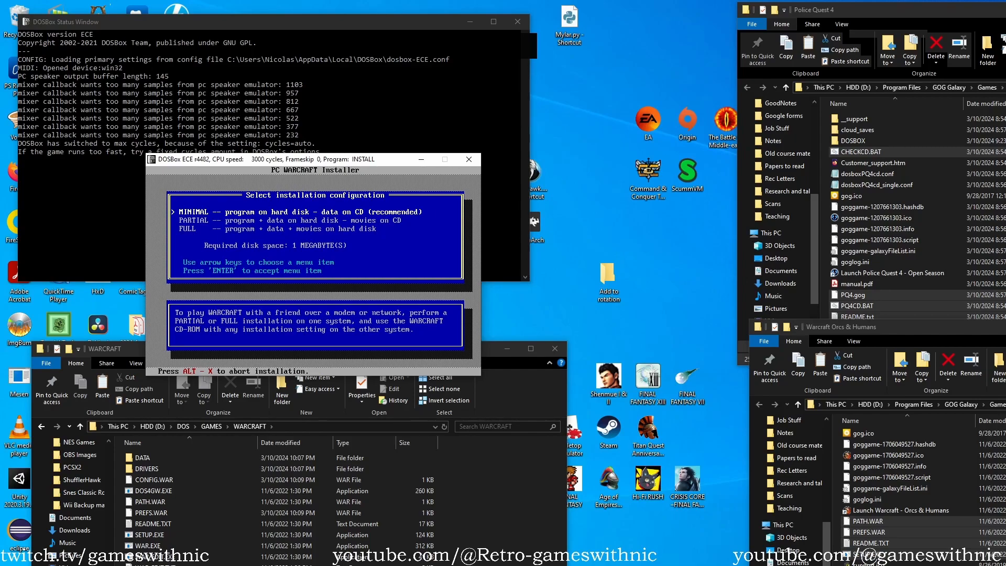
key(Down)
key(Down)
key(Return)
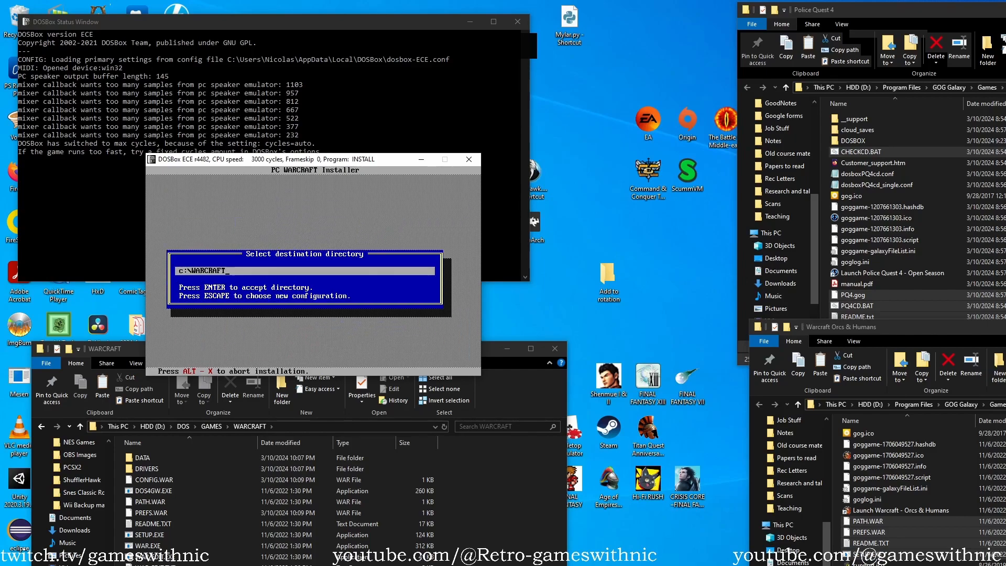
Set the destination directory to c:\games\warcraft and start the installation.
key(BackSpace)
key(BackSpace)
key(BackSpace)
key(BackSpace)
key(BackSpace)
key(BackSpace)
key(BackSpace)
key(BackSpace)
text(gam)
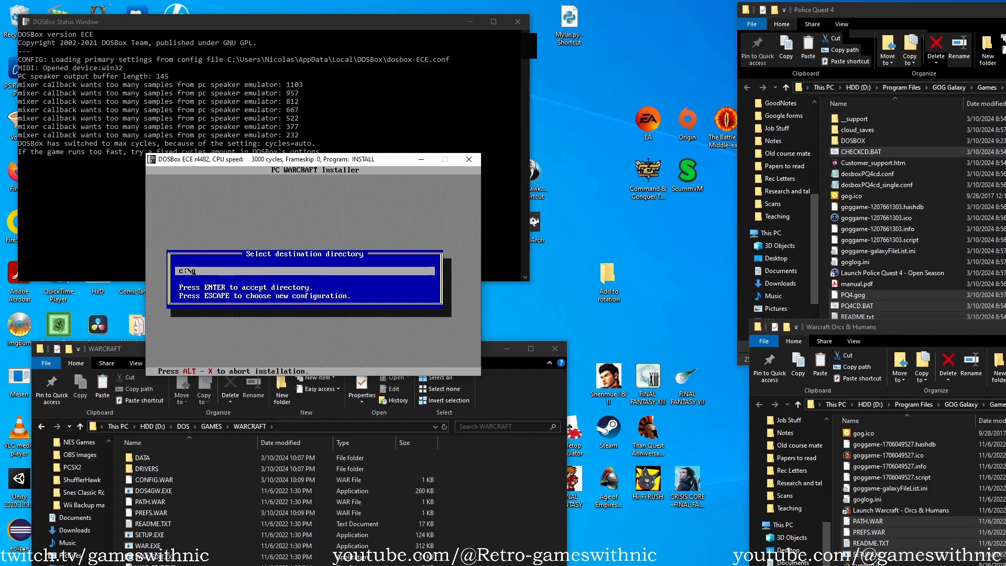
key(BackSpace)
key(BackSpace)
key(BackSpace)
text(games/w)
key(BackSpace)
key(BackSpace)
text(\warcraft)
key(Return)
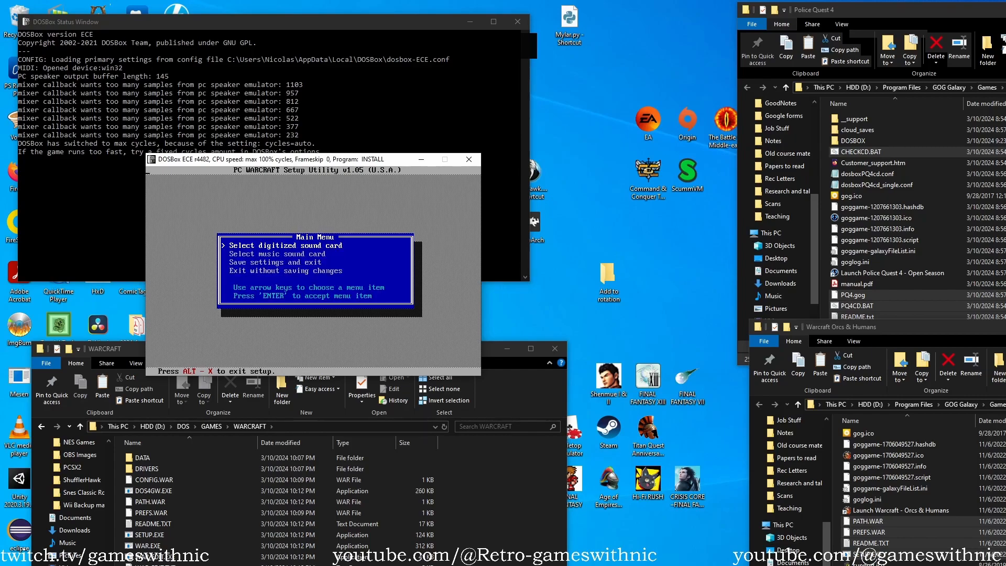
Save the sound settings and exit the Warcraft setup utility.
key(Down)
key(Down)
key(Return)
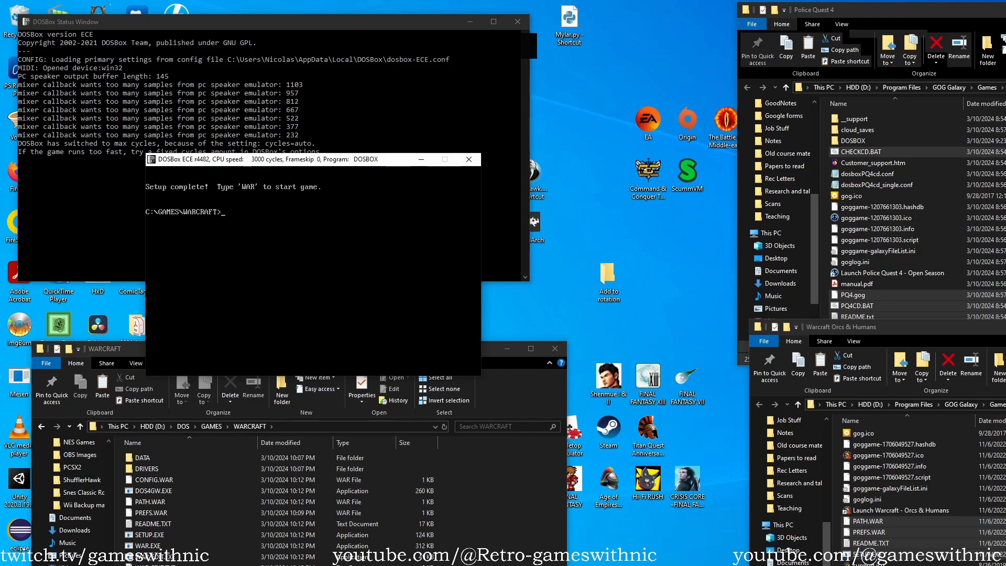
Launch the Warcraft Unit Editor with the war_edit command.
text(war edi)
key(BackSpace)
key(BackSpace)
key(BackSpace)
key(BackSpace)
text(_edit)
key(Return)
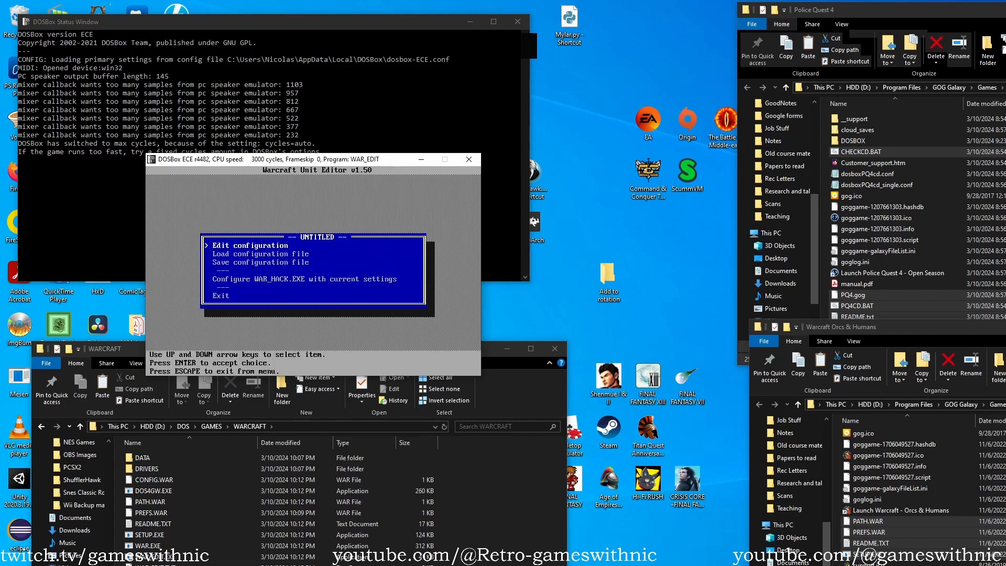
Look over the unit editor's main options and open the buildings group of the configuration.
key(Down)
key(Down)
key(Down)
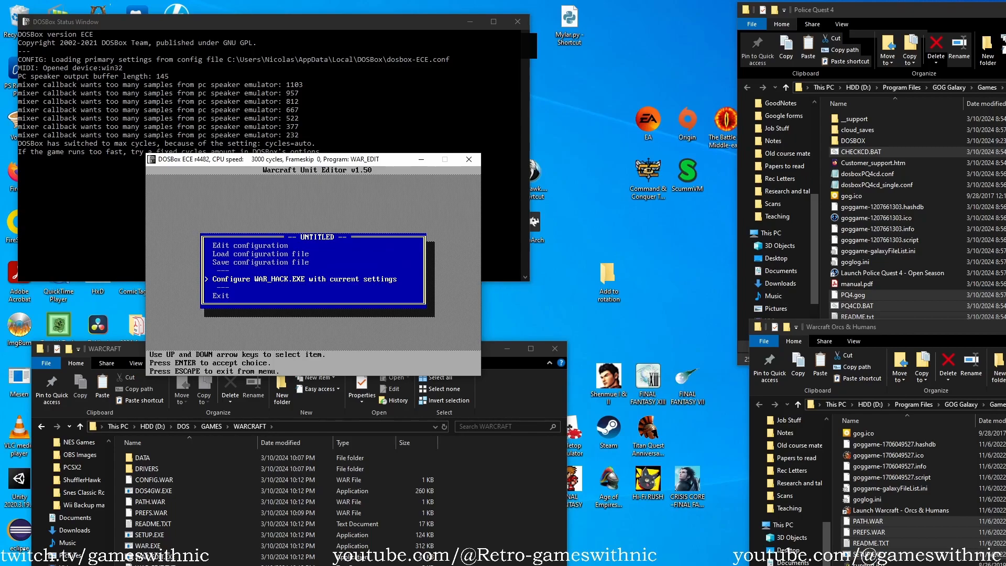
key(Up)
key(Up)
key(Up)
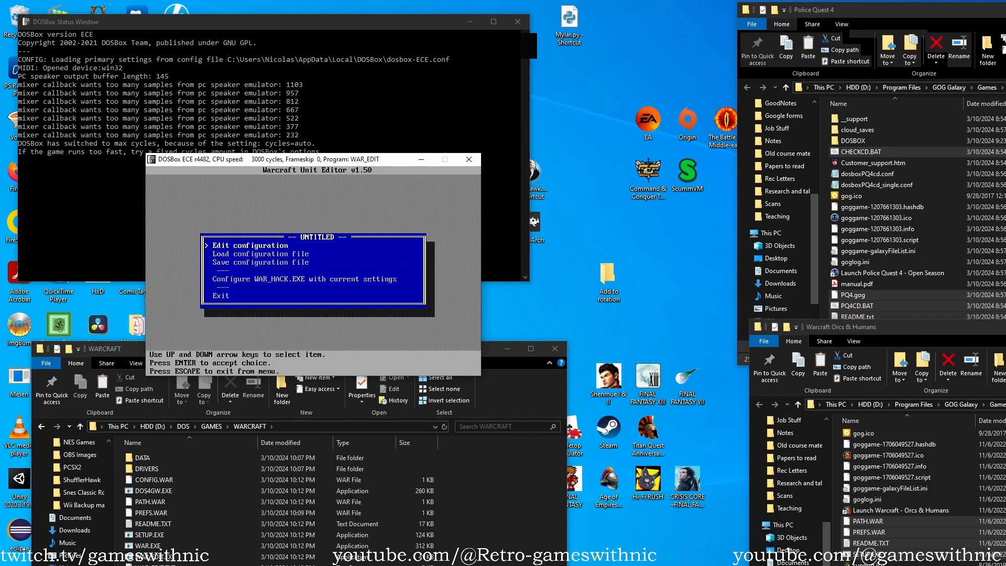
key(Return)
key(Down)
key(Return)
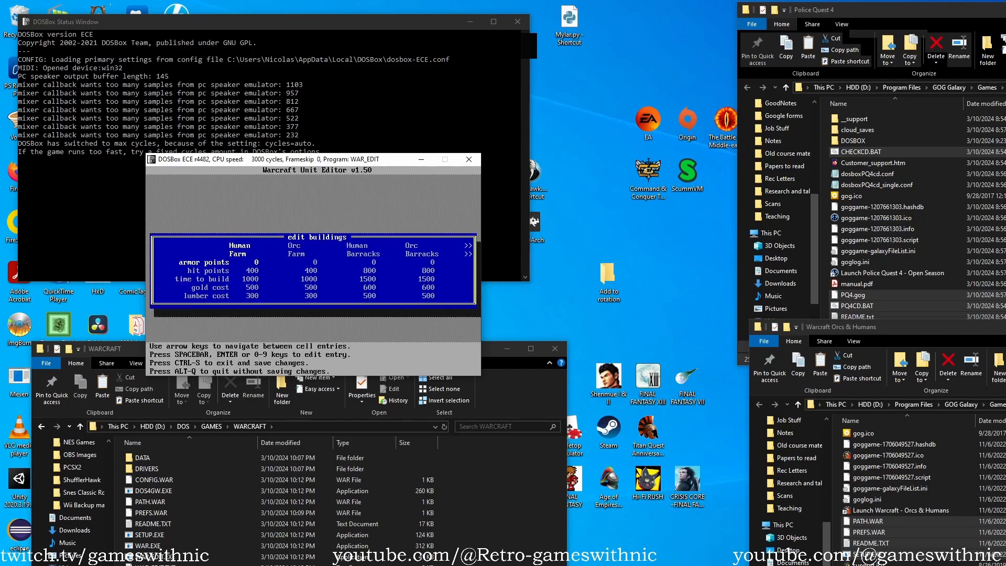
Examine the armor, hit points, build time, gold and lumber costs across all the building columns.
key(Down)
key(Down)
key(Up)
key(Up)
key(Down)
key(Up)
key(Right)
key(Right)
key(Right)
key(Right)
key(Right)
key(Right)
key(Right)
key(Right)
key(Right)
key(Right)
key(Right)
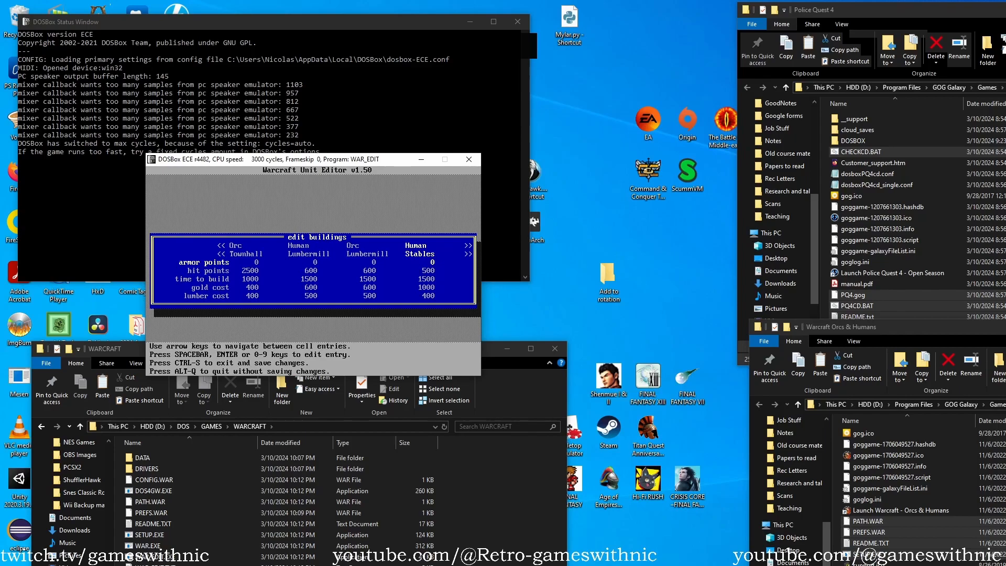
key(Right)
key(Right)
key(Right)
key(Right)
key(Right)
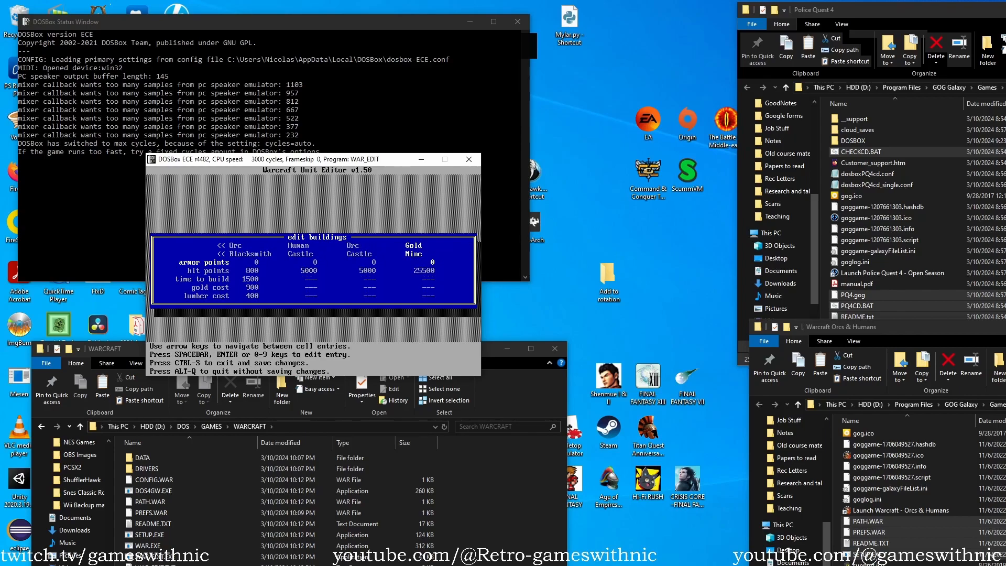
key(Down)
key(Down)
key(Up)
key(Left)
key(Left)
key(Left)
key(Left)
key(Left)
key(Left)
key(Left)
key(Left)
key(Left)
key(Left)
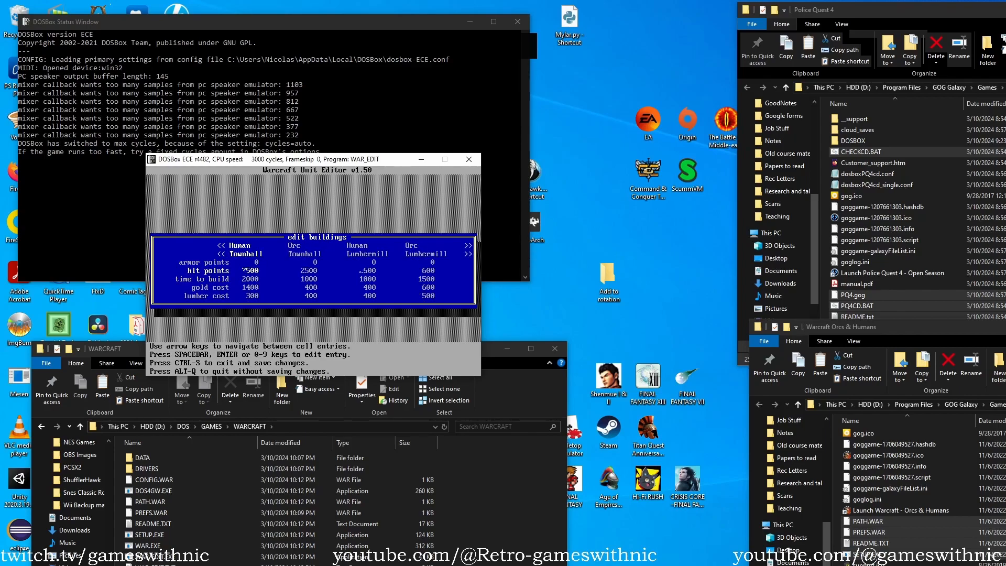
key(Left)
key(Left)
key(Left)
key(Left)
key(Left)
key(Left)
key(Left)
key(Left)
key(Down)
key(Down)
key(Down)
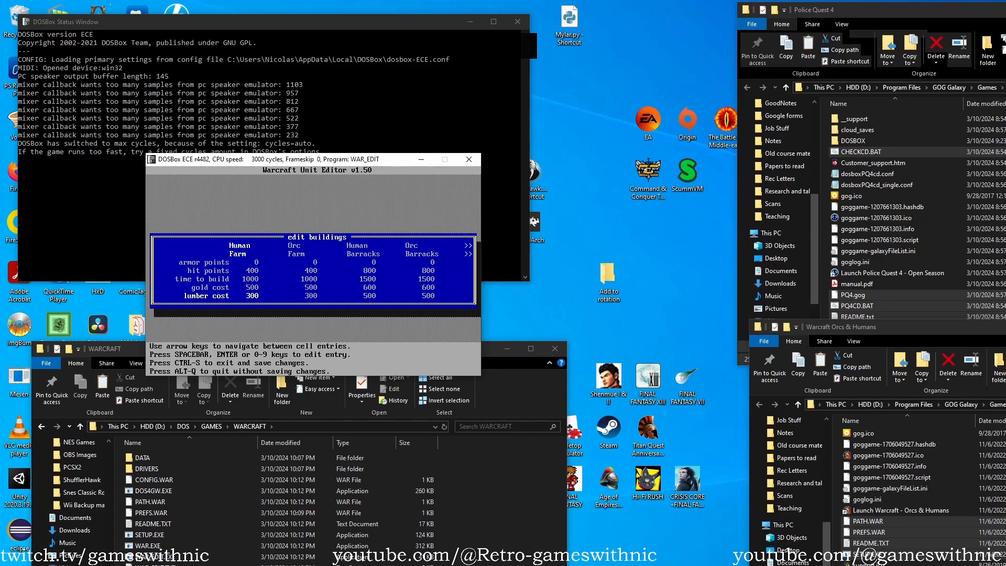
Leave the buildings table without saving changes and open the spells group.
key(alt+q)
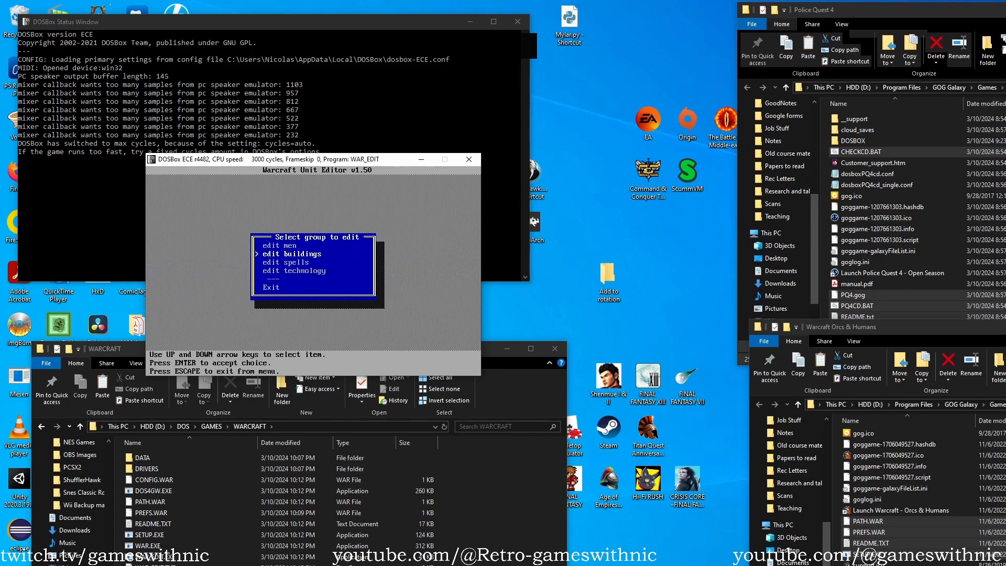
key(Down)
key(Return)
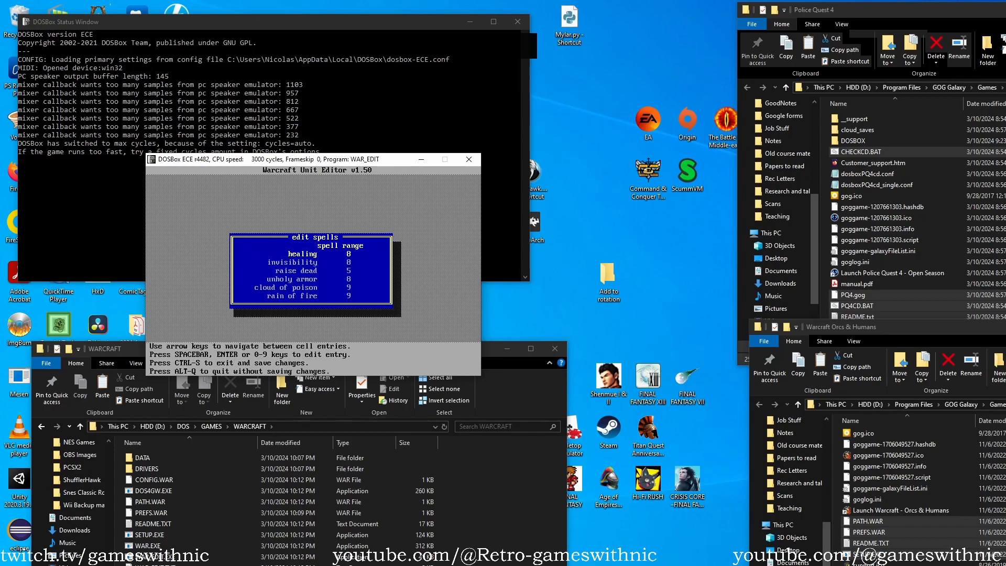
Look over the spell ranges in the spells table and leave it without changing anything.
key(Down)
key(Down)
key(Down)
key(Down)
key(Down)
key(Up)
key(Up)
key(Up)
key(Up)
key(Escape)
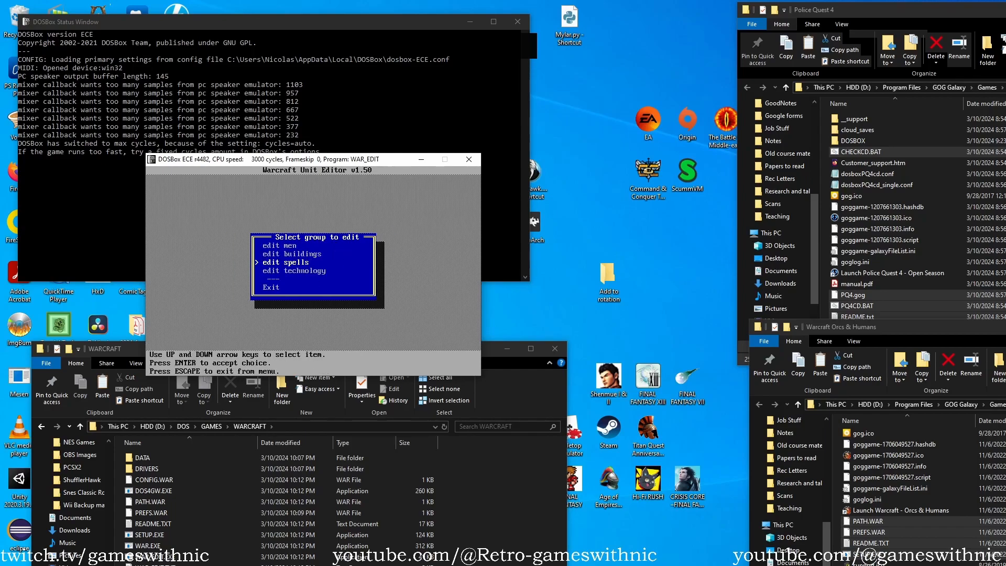
Open the technology group, look over the research times and leave the table unchanged.
key(Down)
key(Return)
key(Down)
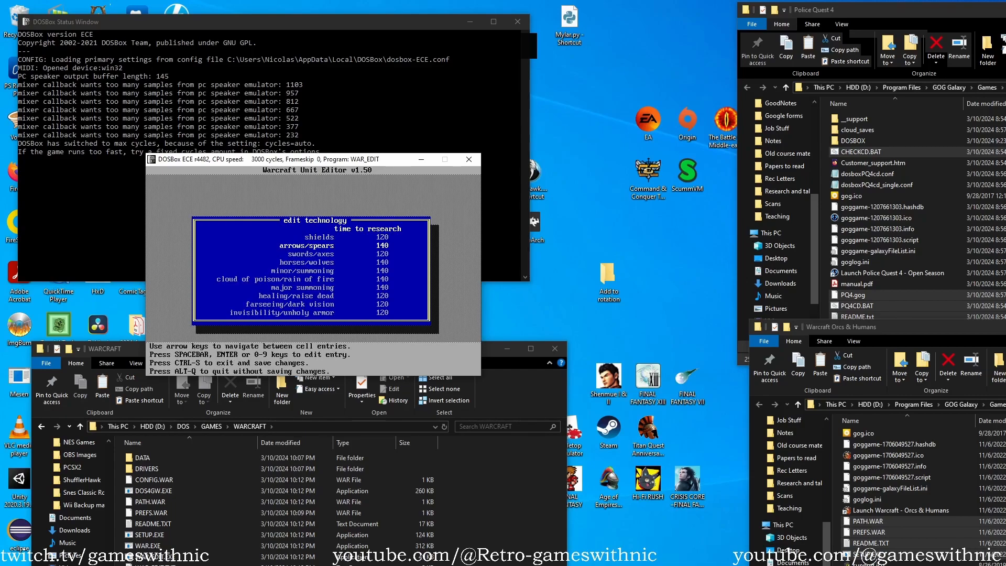
key(Down)
key(Down)
key(Down)
key(Down)
key(Down)
key(Down)
key(Down)
key(Down)
key(Up)
key(Up)
key(Up)
key(Up)
key(Up)
key(Up)
key(Up)
key(Escape)
Open the men group and look over the stat rows of the first human and orc units.
key(Up)
key(Up)
key(Up)
key(Return)
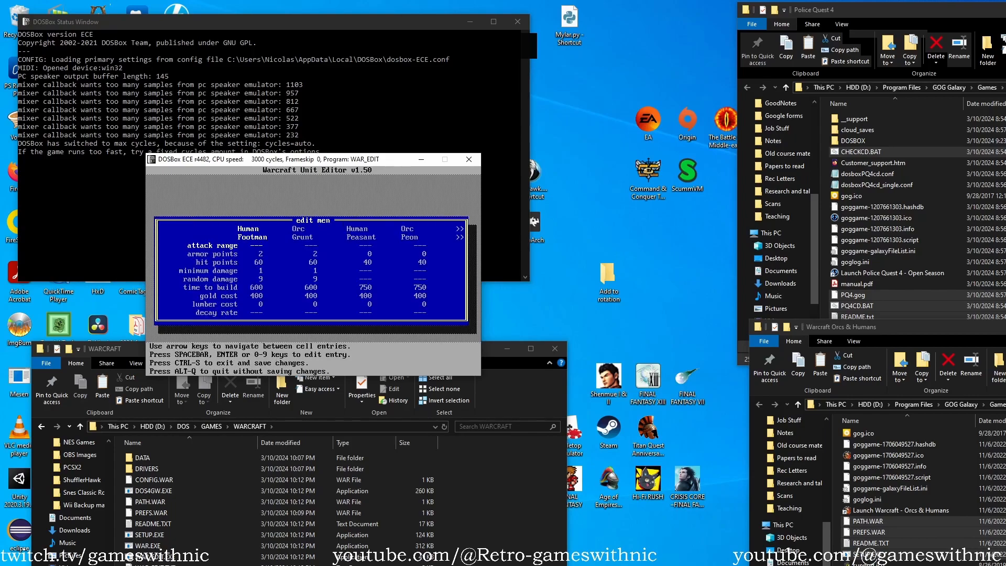
key(Down)
key(Down)
key(Down)
key(Down)
key(Down)
key(Up)
key(Up)
key(Up)
key(Up)
Examine the stats in the further unit columns of the men table, from the Orc Catapult to the Orc Spearman.
key(Right)
key(Right)
key(Right)
key(Right)
key(Right)
key(Right)
key(Right)
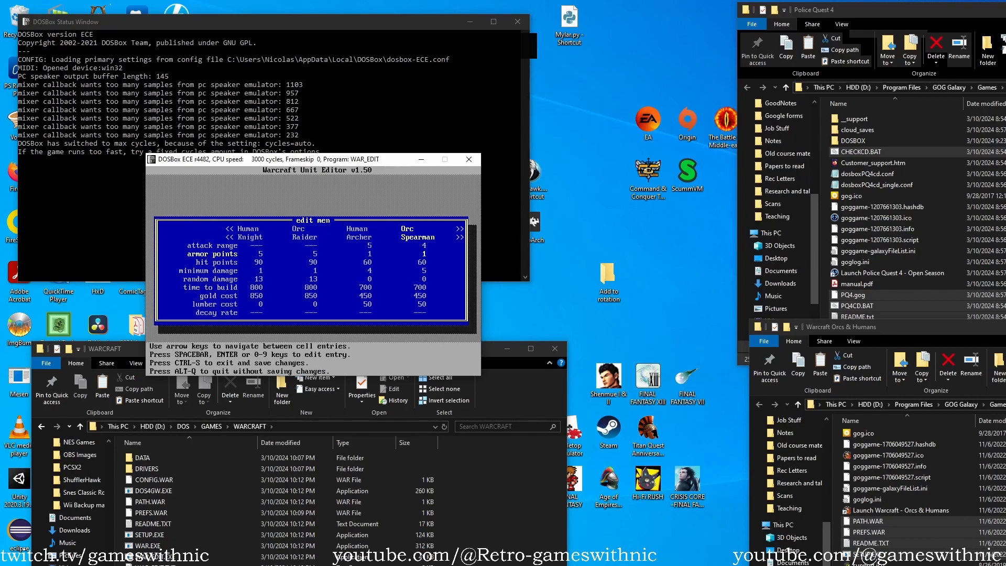
key(Left)
key(Left)
key(Left)
key(Left)
key(Up)
key(Right)
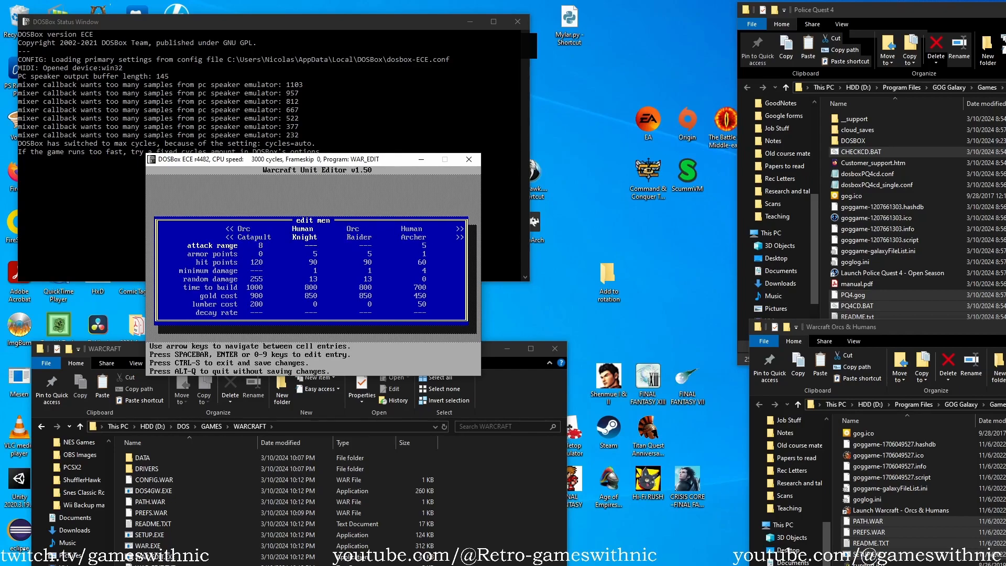
key(Right)
key(Left)
key(Left)
Open and close the Orc Catapult's attack range entry without a change, and look over its armor and hit points.
key(Return)
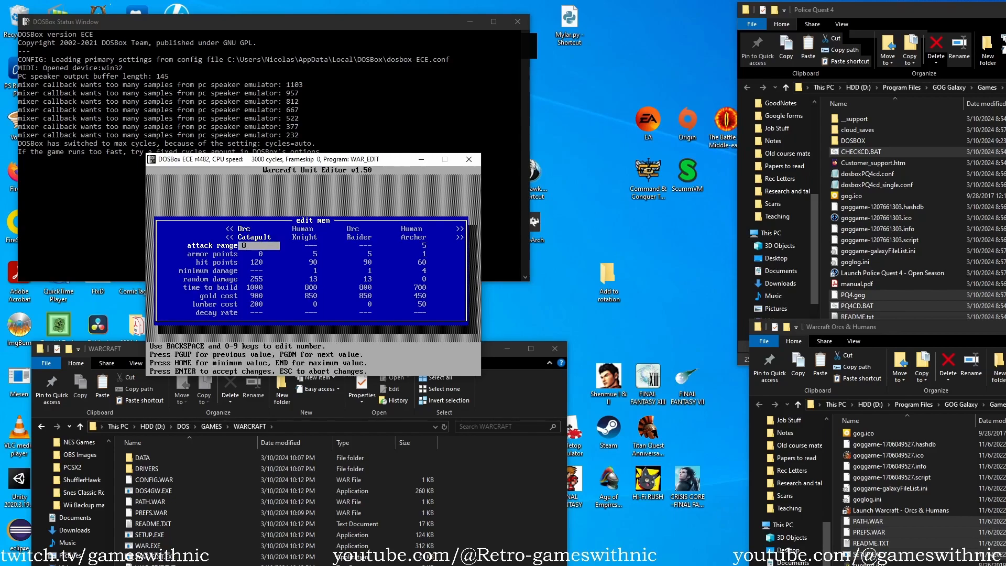
key(Return)
key(Right)
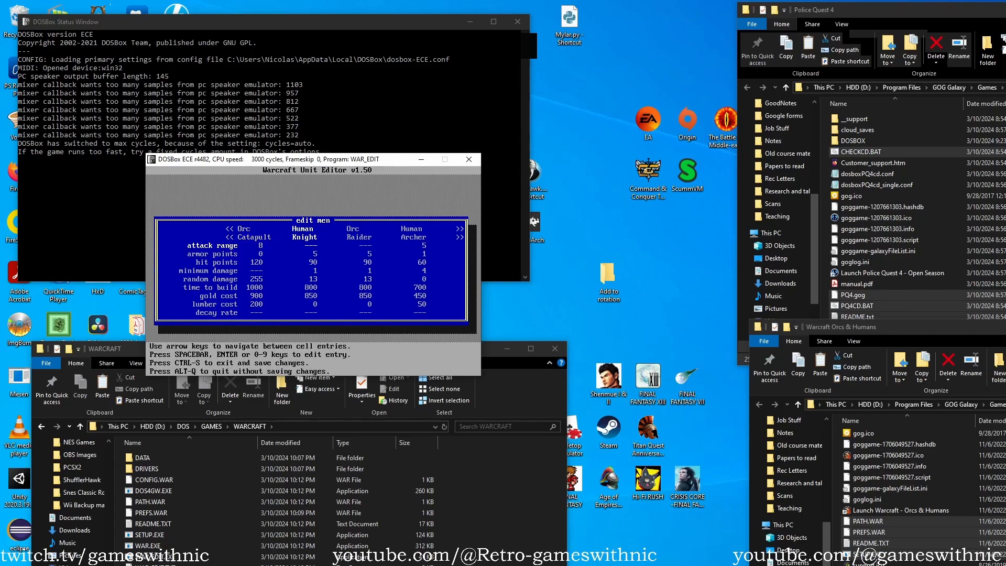
key(Left)
key(Down)
key(Down)
key(Down)
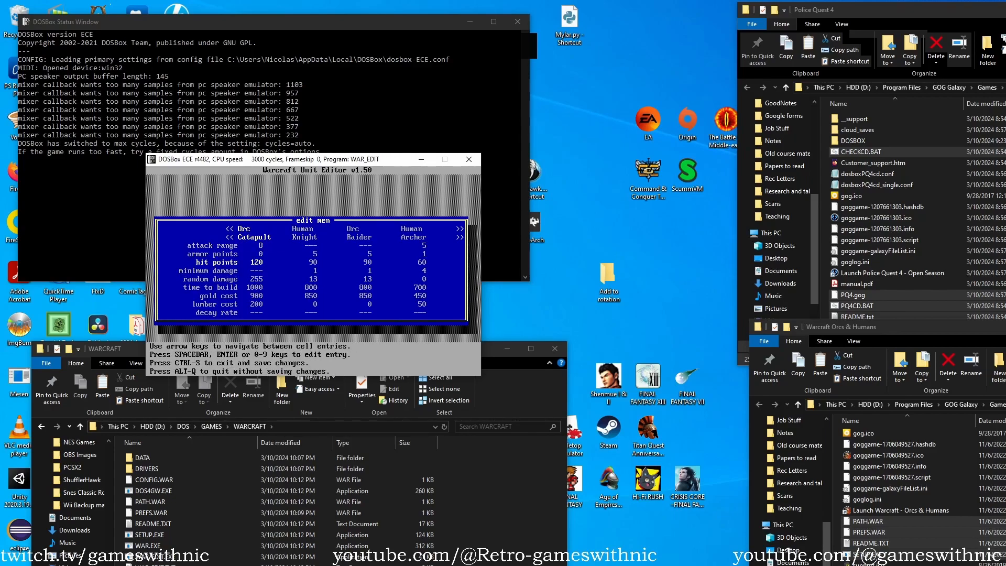
key(Up)
key(Up)
key(Up)
Edit the Orc Catapult's attack range entry and leave the men table with the changes saved.
key(Return)
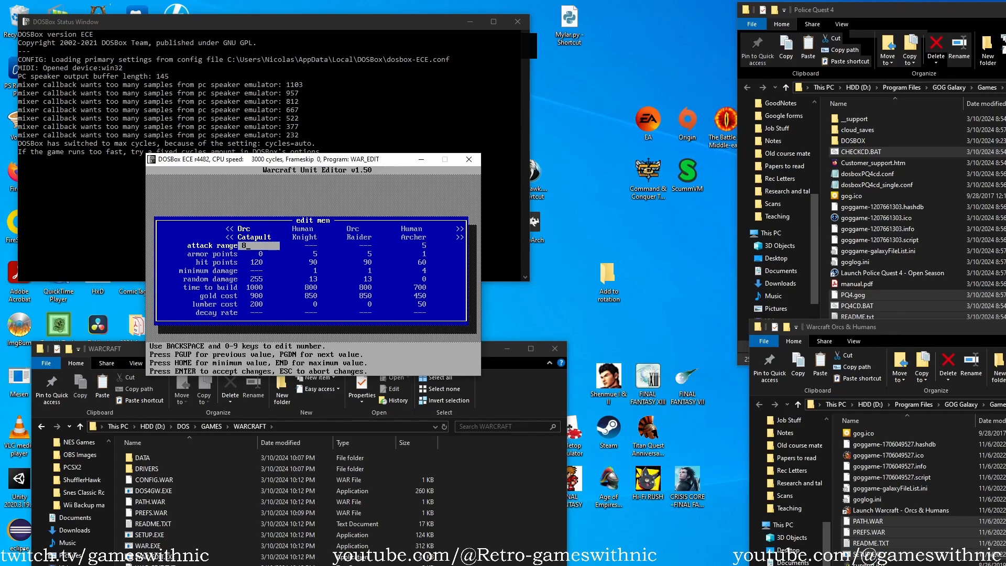
key(BackSpace)
text(1)
key(BackSpace)
key(Return)
key(ctrl+s)
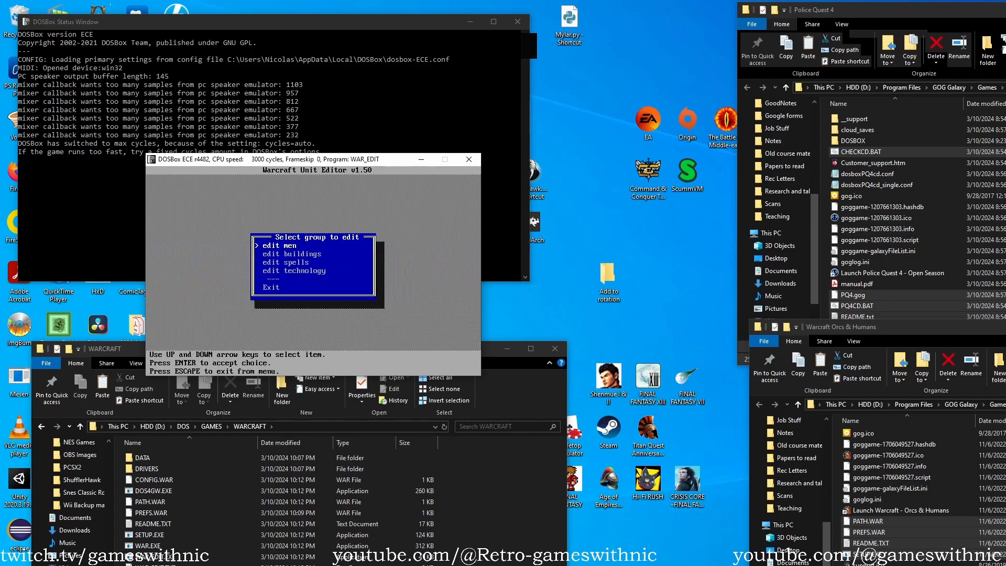
Leave the group selection and configure WAR_HACK.EXE with the current settings.
key(Down)
key(Down)
key(Down)
key(Down)
key(Return)
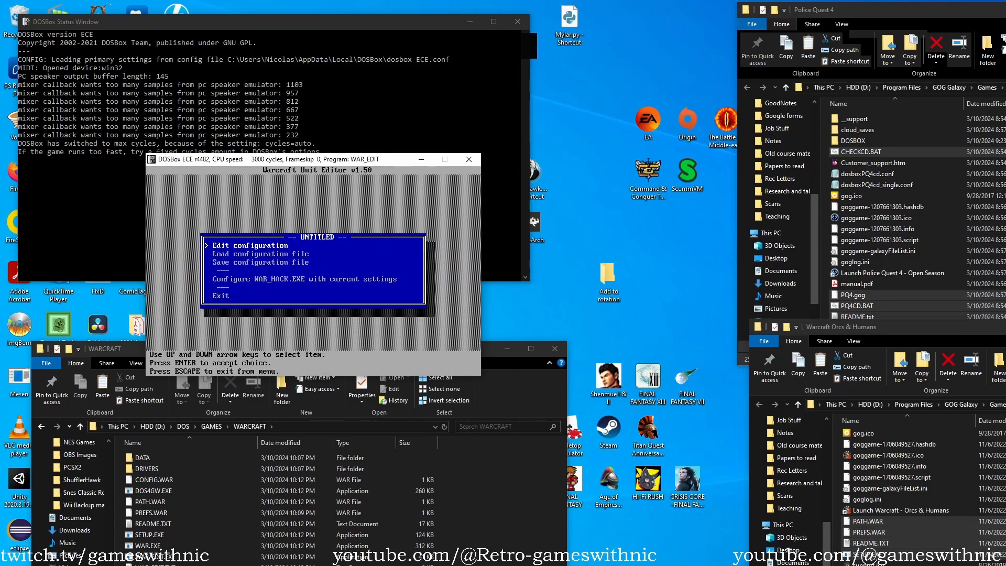
key(Return)
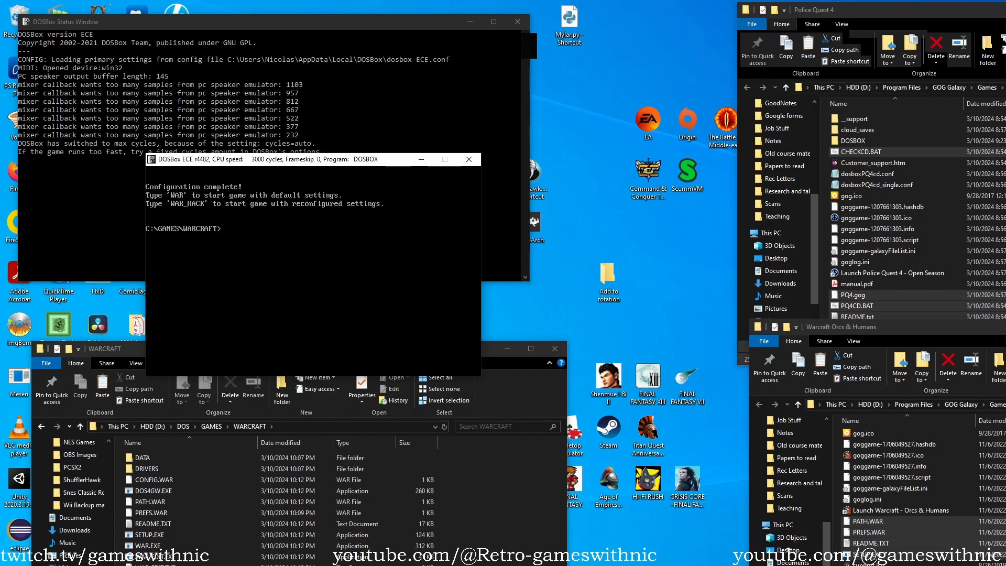
Go up from the WARCRAFT directory to C:\GAMES with cd .. and list its contents with dir.
key(Up)
key(Up)
key(Up)
key(Up)
key(Up)
key(Up)
key(Up)
key(Up)
key(Up)
text(cd ..)
key(Return)
text(dir)
key(Return)
Change into the pq4 directory and list its files with dir.
text(cd)
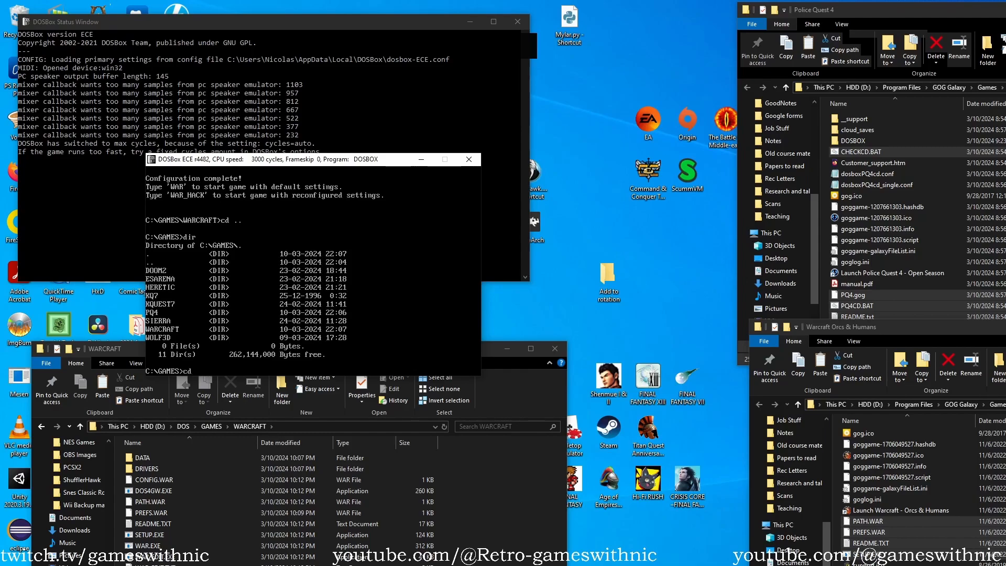
text( pq4)
key(Return)
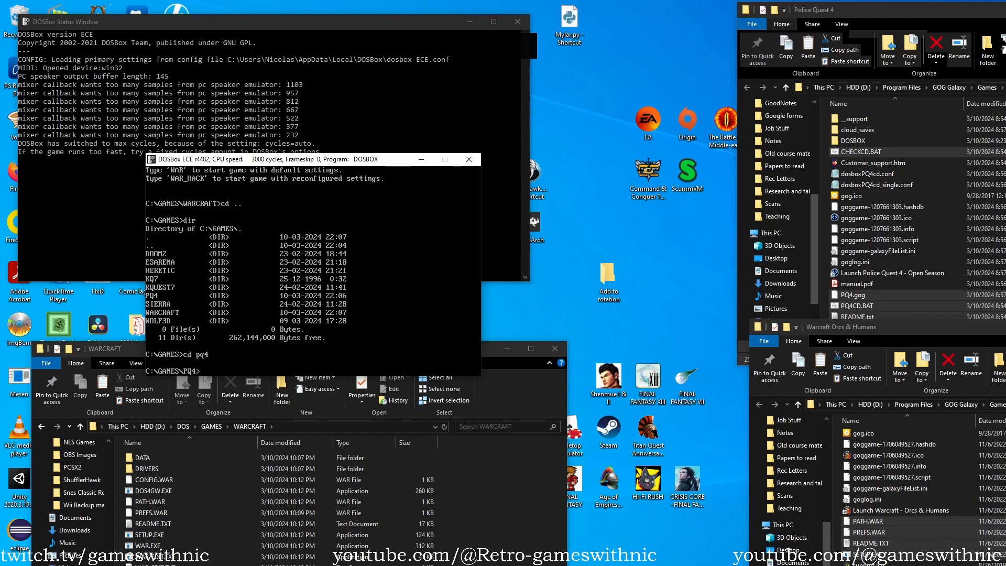
text(dir)
key(Return)
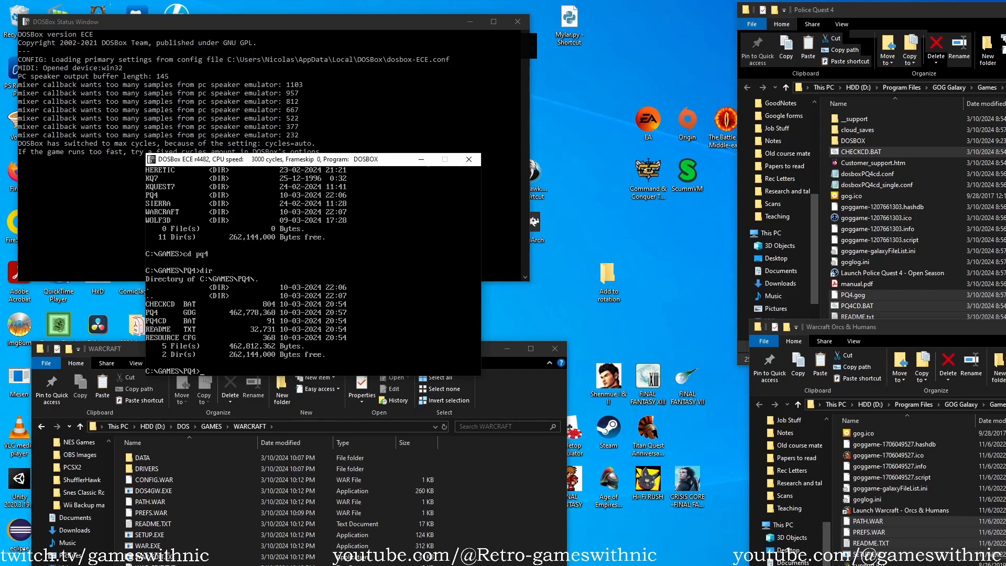
Open dosboxPQ4cd_single.conf from the Police Quest 4 folder and highlight the imgmount line in its autoexec section.
key(alt+Tab)
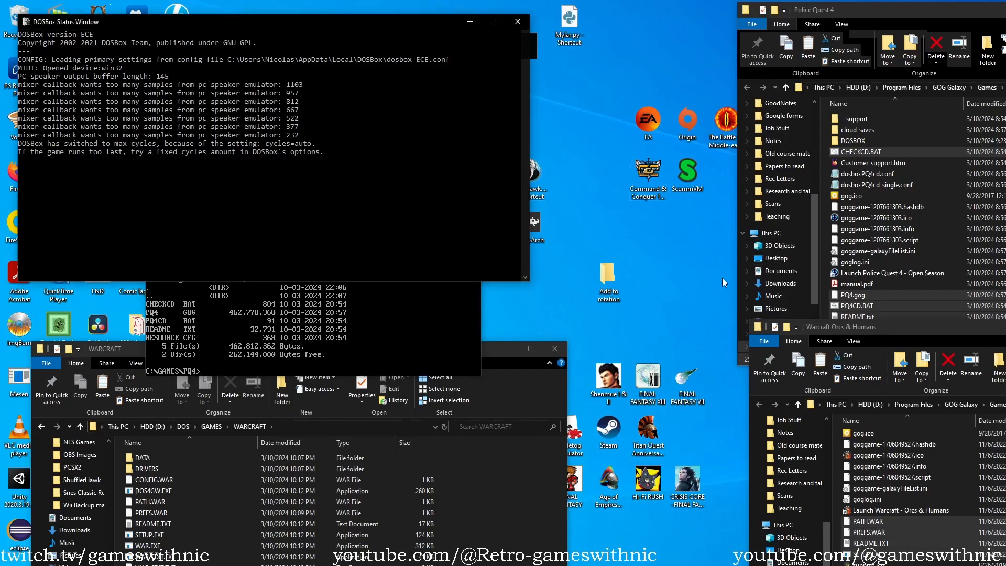
click(1002, 172)
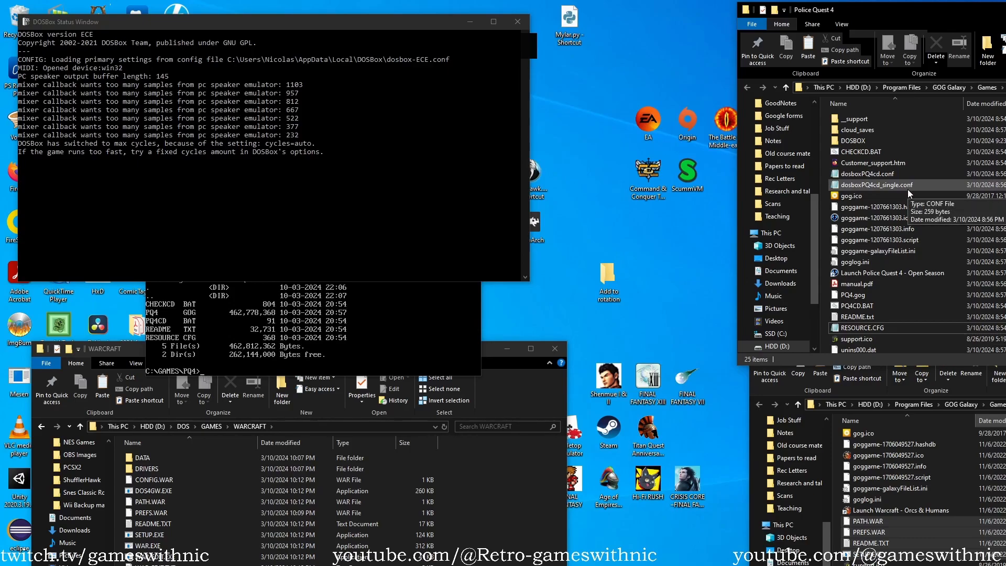
double_click(890, 184)
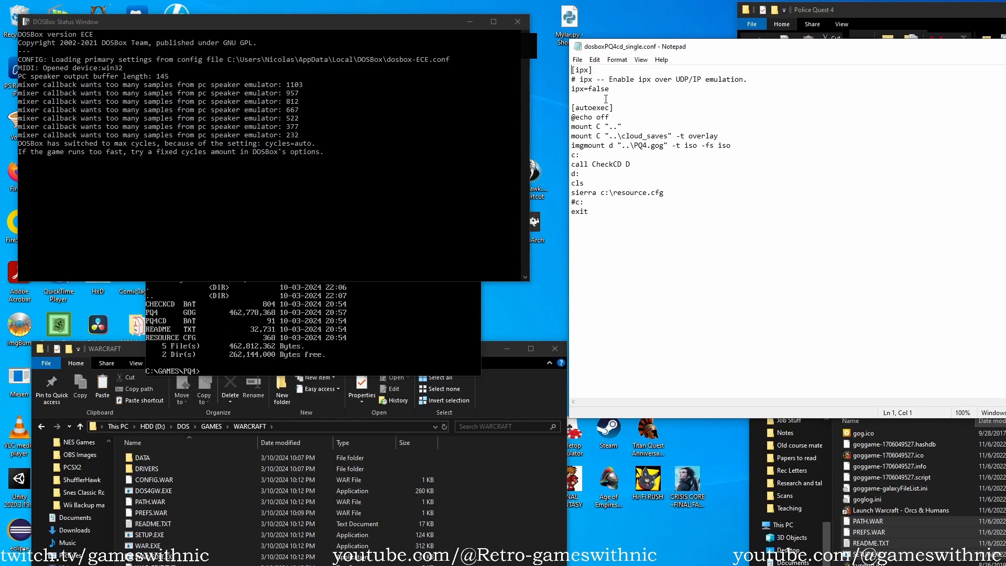
drag(572, 108, 628, 109)
click(965, 12)
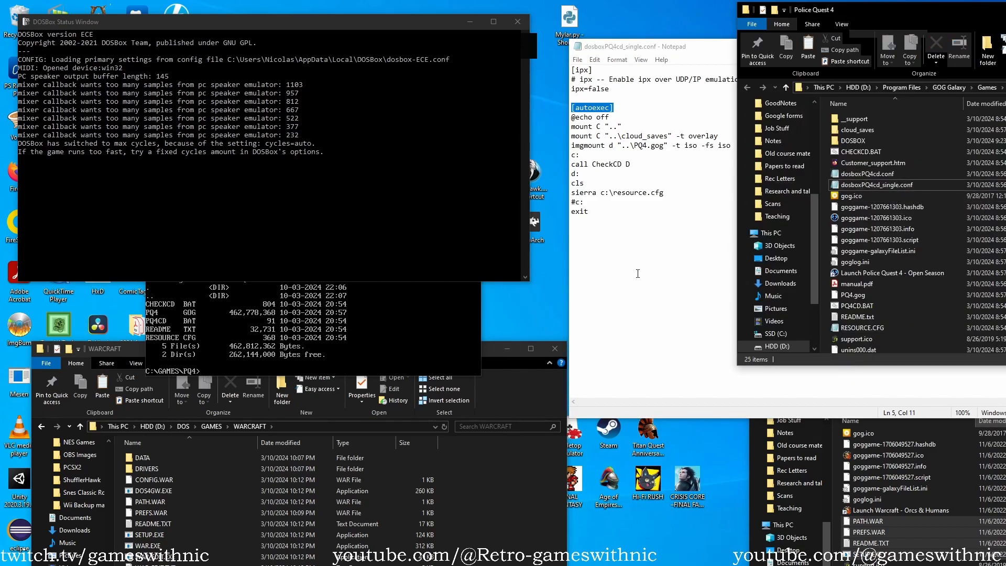
click(637, 225)
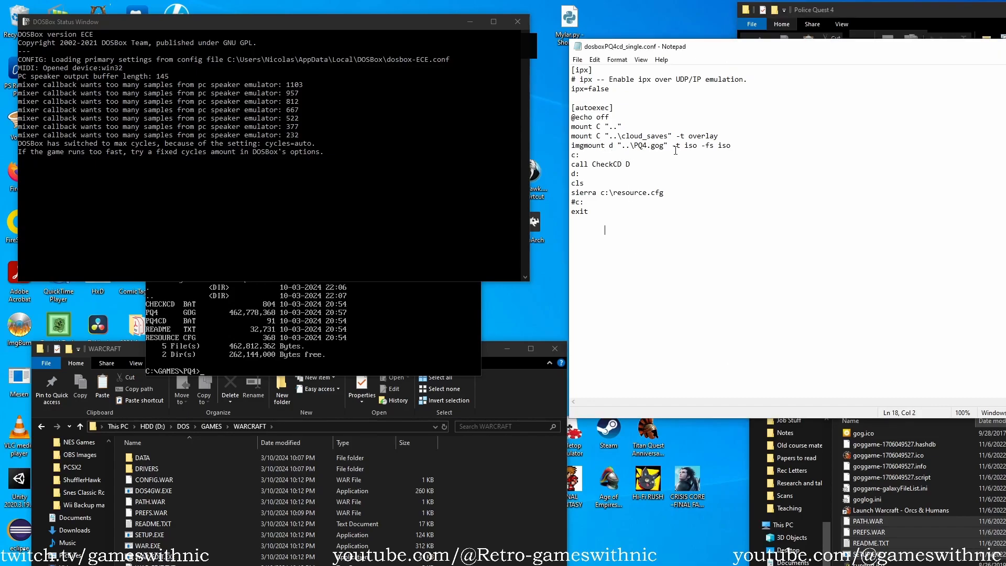
drag(746, 146, 572, 146)
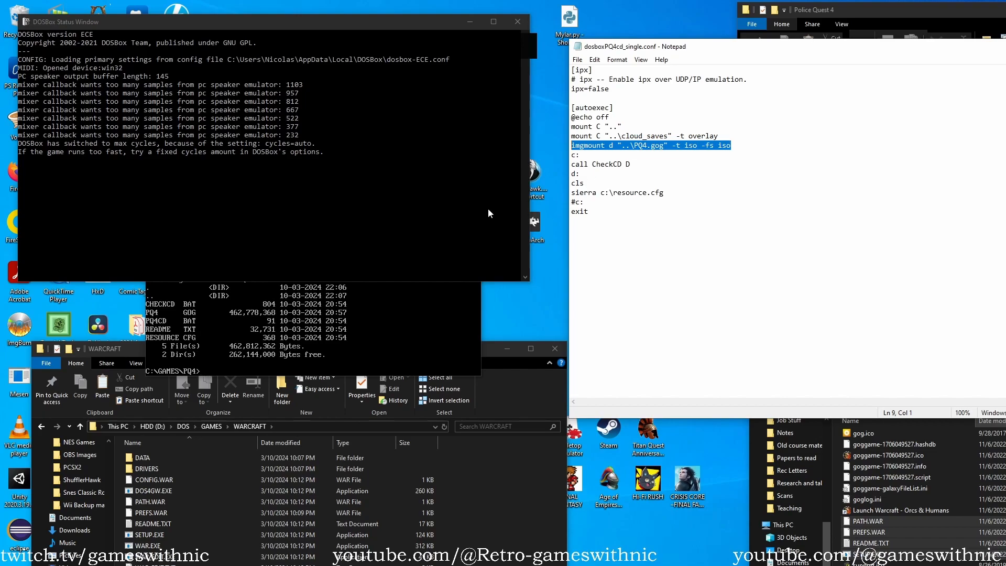
Switch to DOSBox and mount the game image as drive E with the command imgmount e pq4.gog -t iso -fs iso.
click(450, 318)
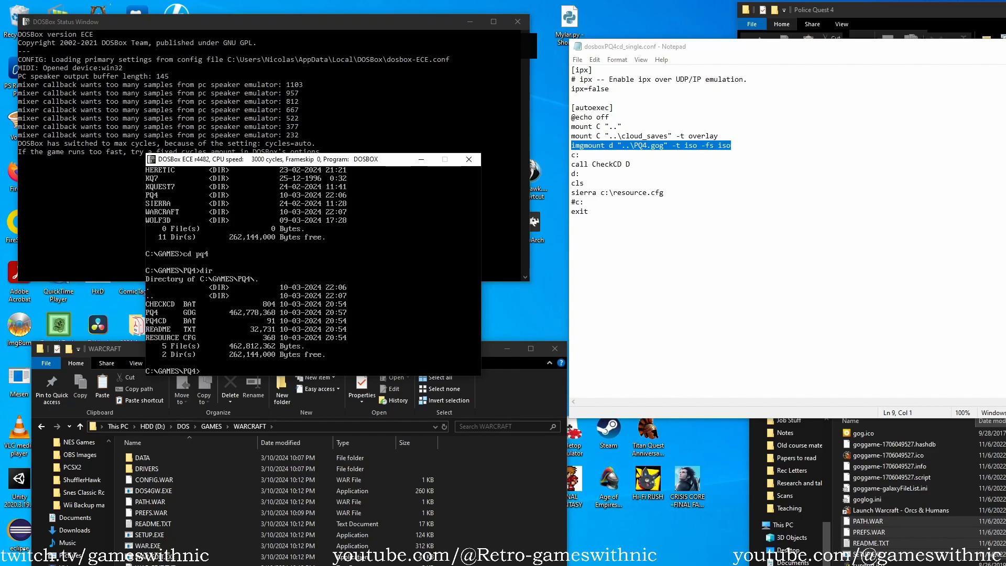
text(imgmount e)
text(pq3)
key(BackSpace)
text(4.gog -t iso -fs iso)
key(Return)
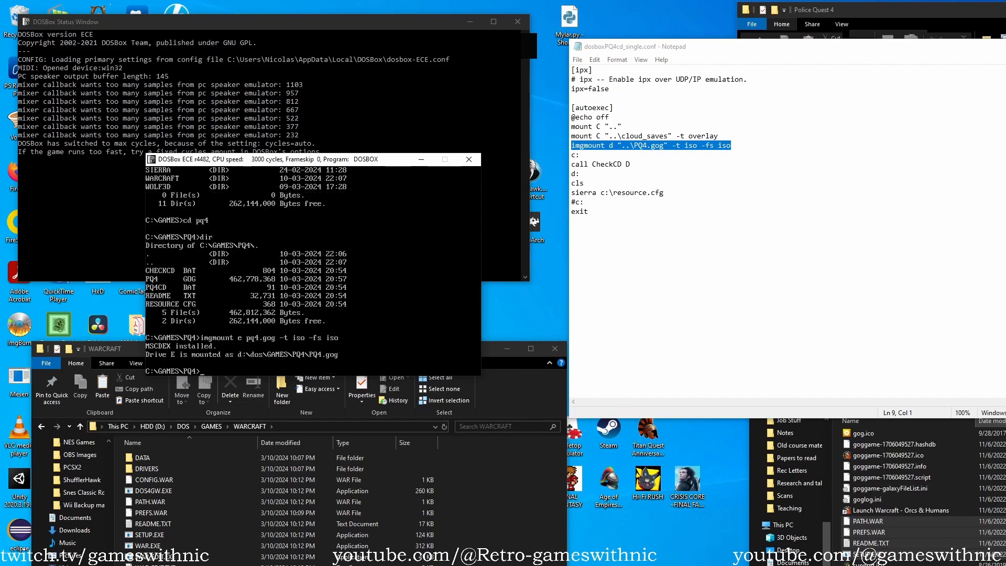
Switch to drive E and list the mounted CD's contents with dir.
text(e:)
key(Return)
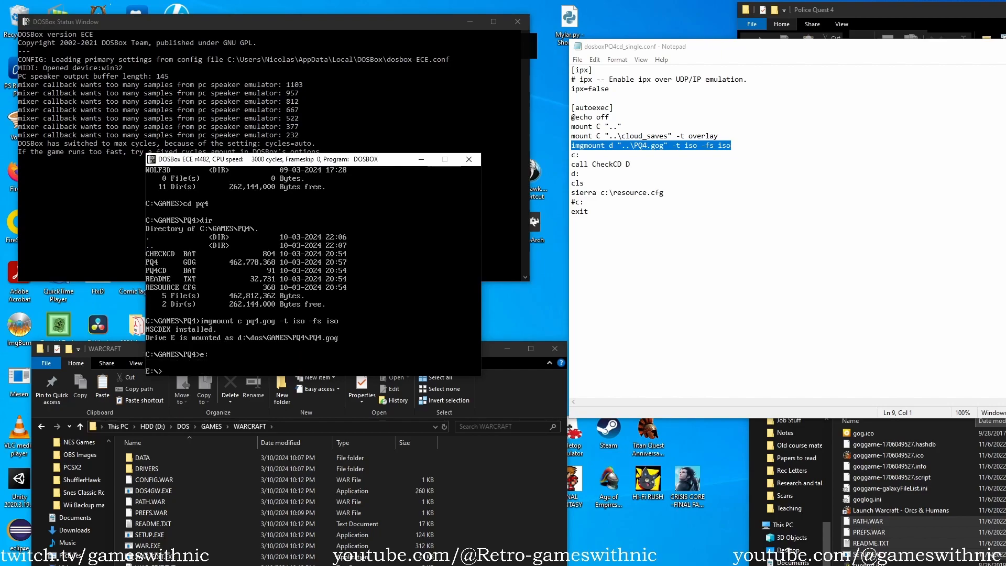
text(dir)
key(Return)
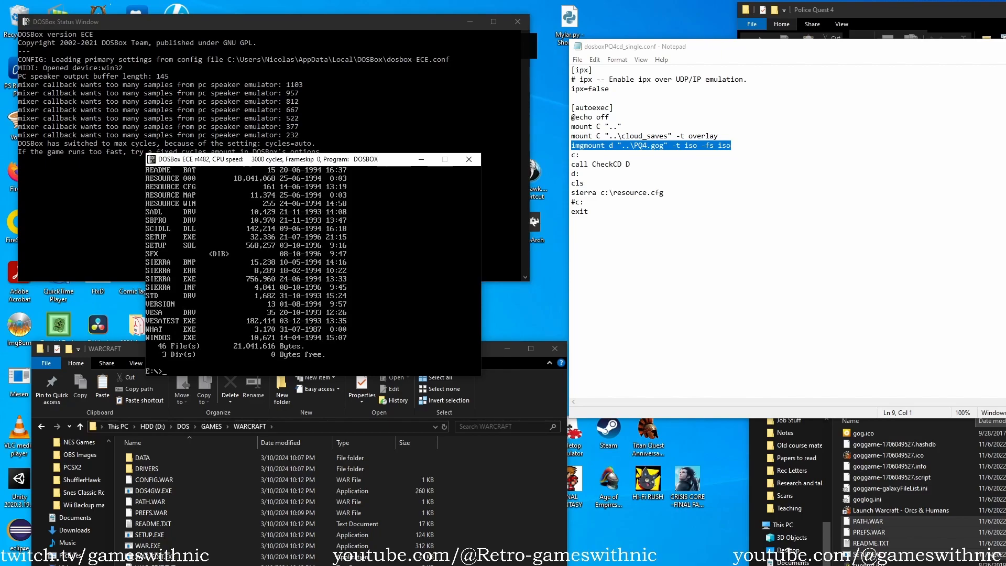
Try to run setup from drive E and list the drive's contents again.
text(seti)
text(up)
key(Return)
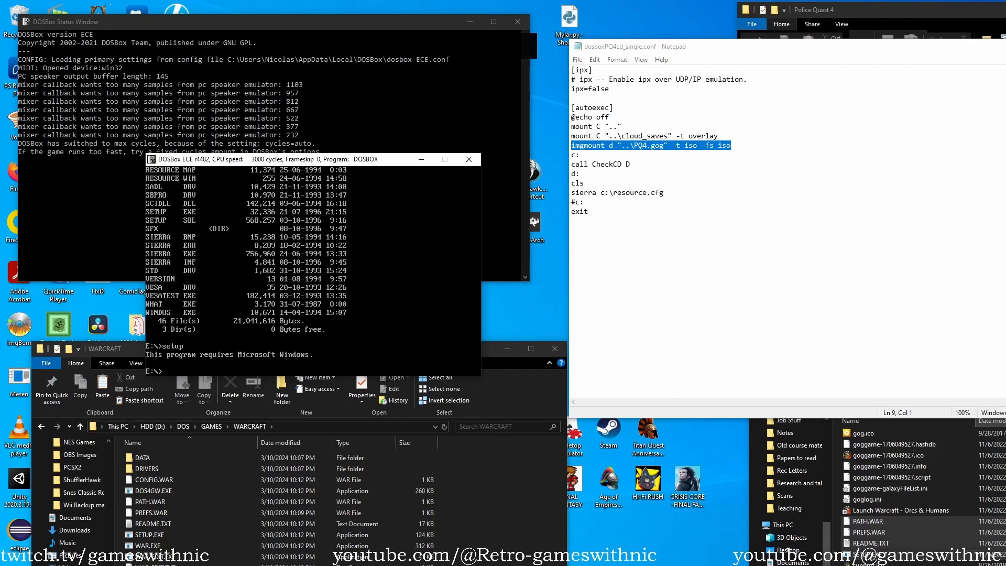
text(dir)
key(Return)
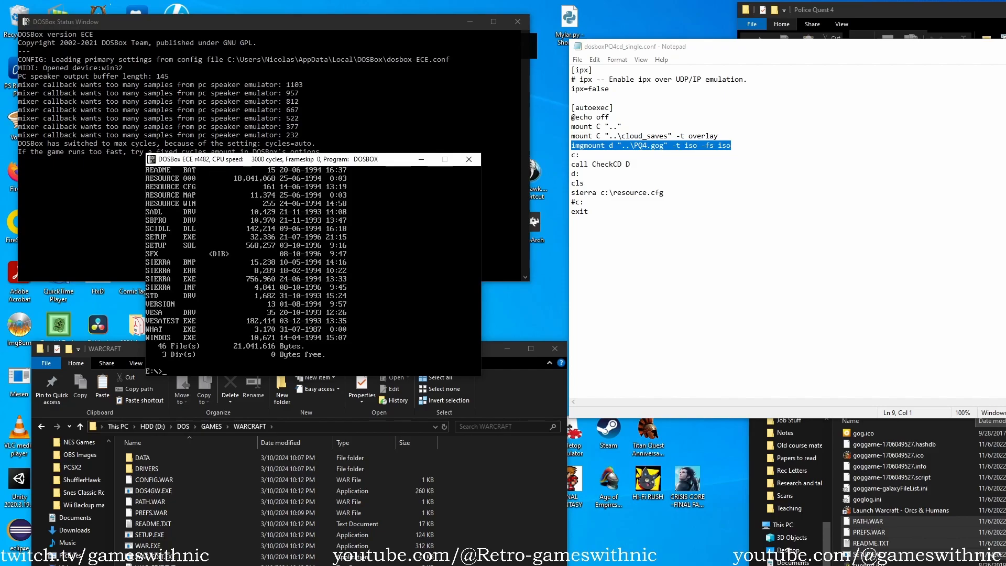
key(alt+Tab)
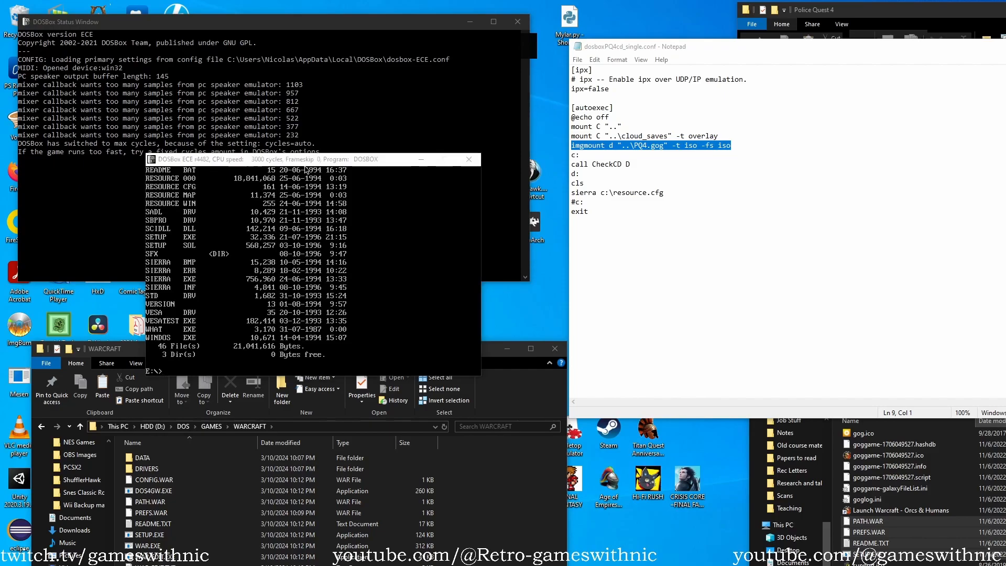
click(262, 565)
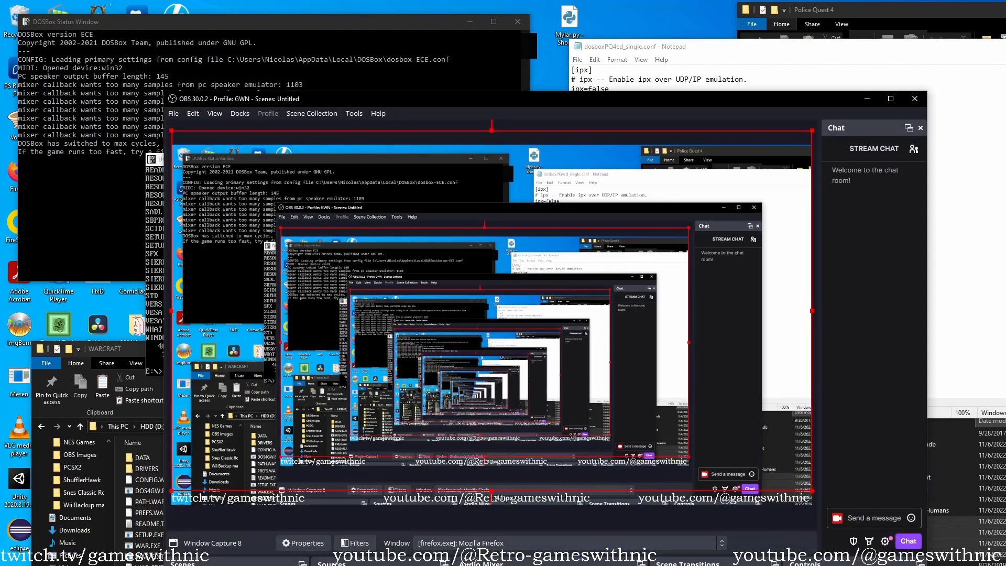
click(867, 99)
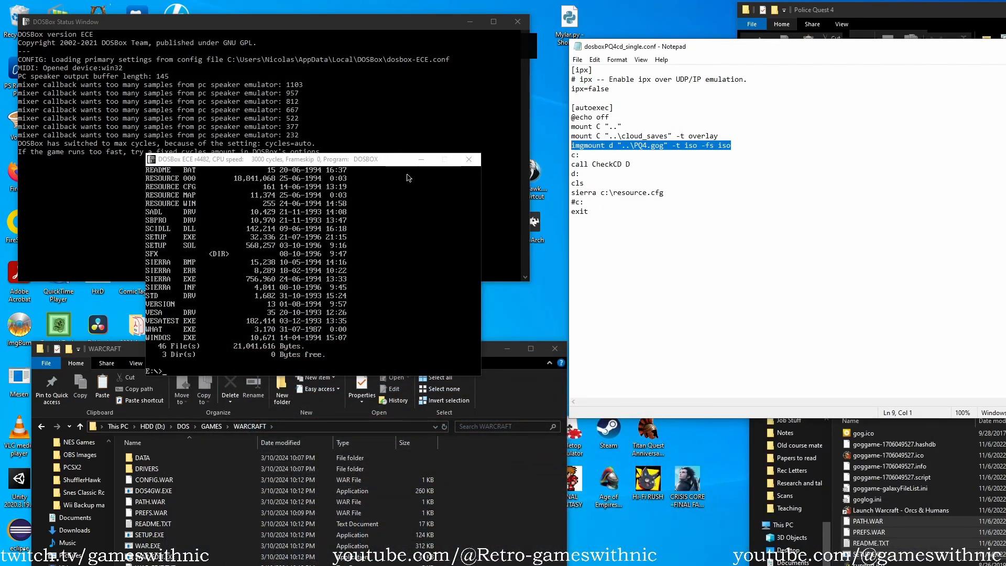
text(dir)
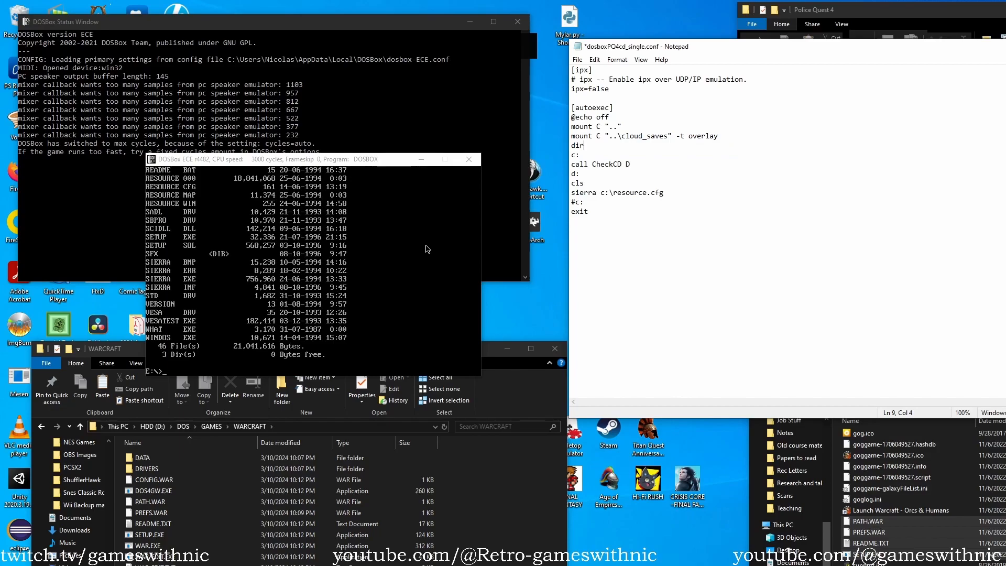
click(725, 220)
key(ctrl+z)
Return to DOSBox and page through drive E's contents with dir /p to find the installer.
click(391, 272)
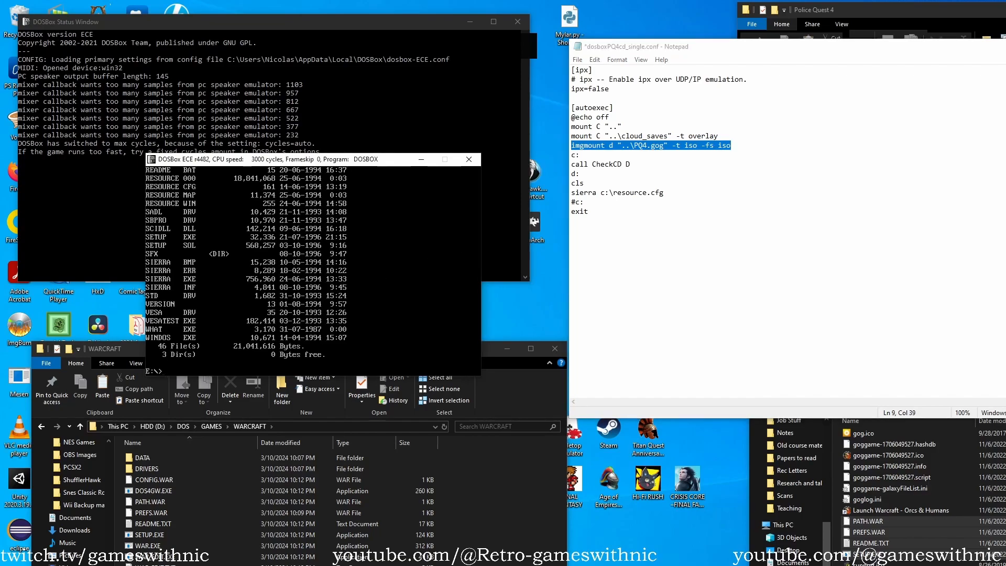
text(dir/p)
key(Return)
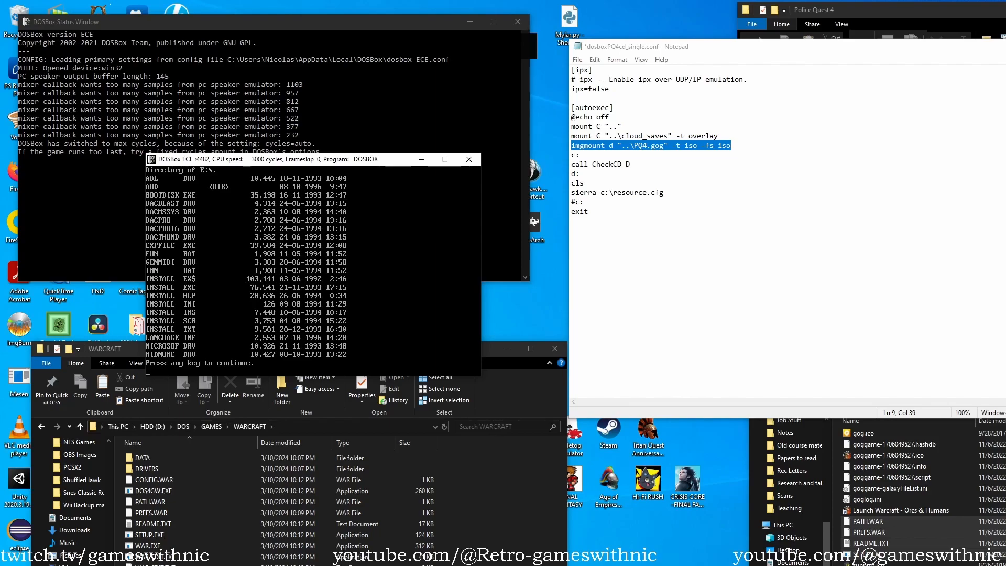
key(space)
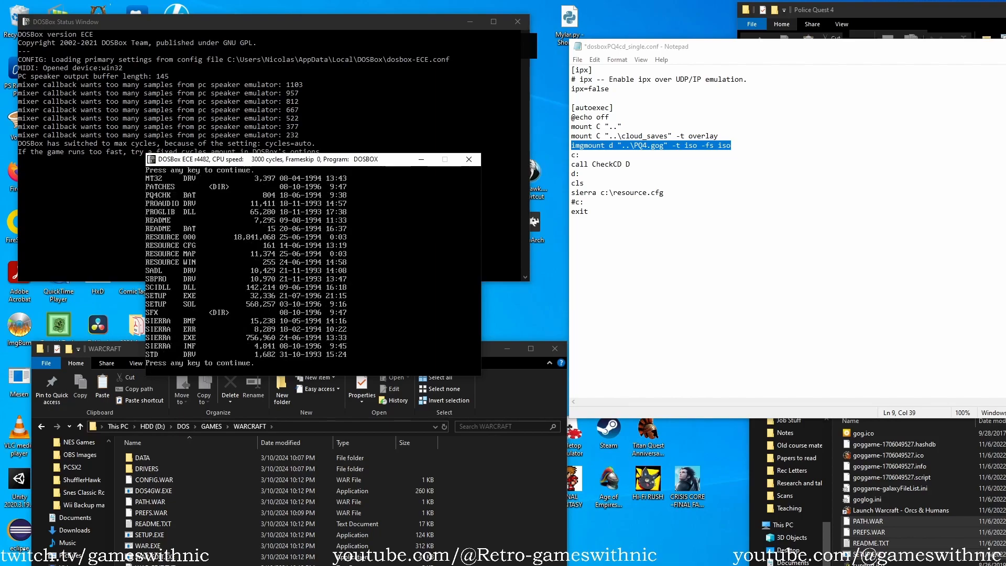
Run install from drive E and choose drive C as the installation destination.
text(install)
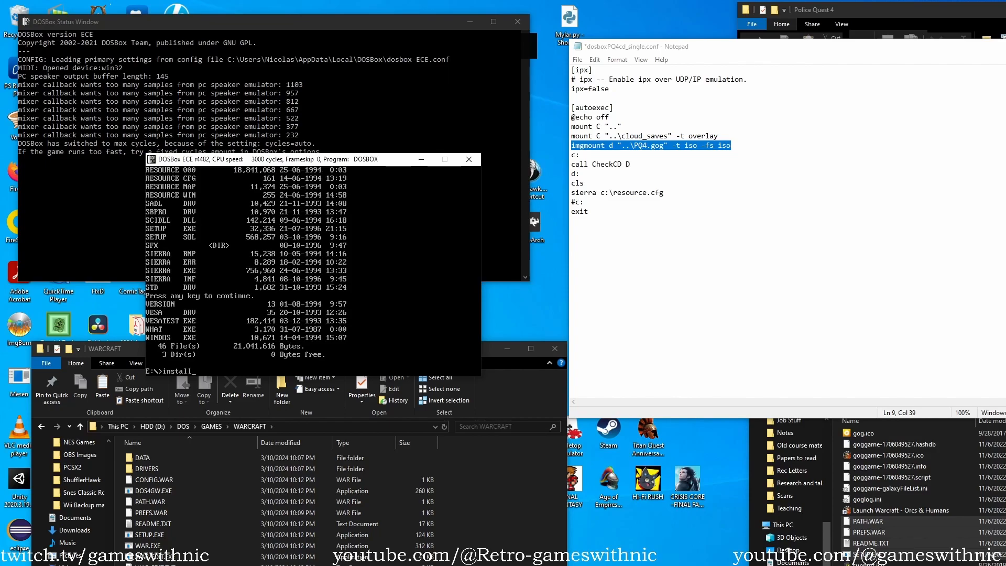
key(Return)
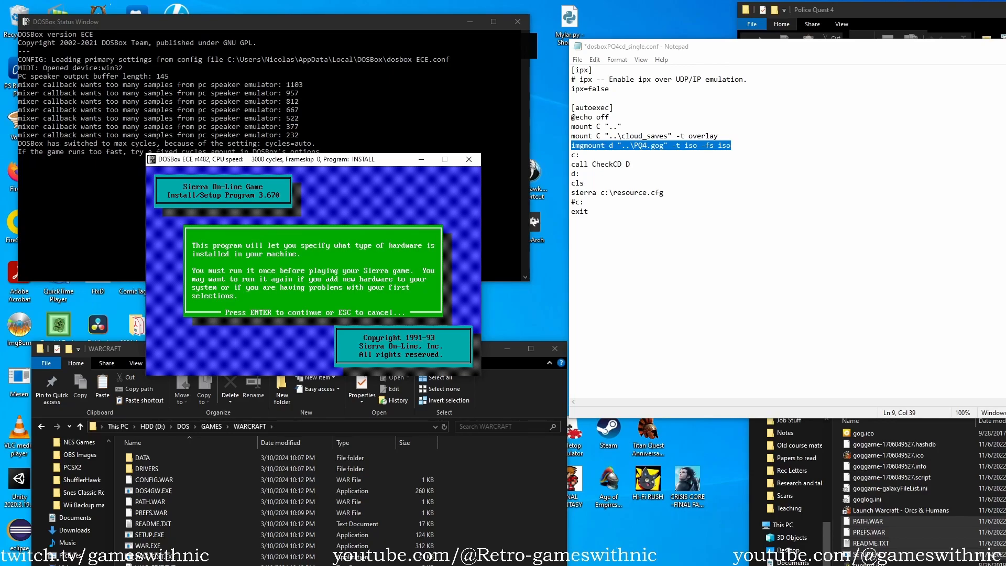
key(Return)
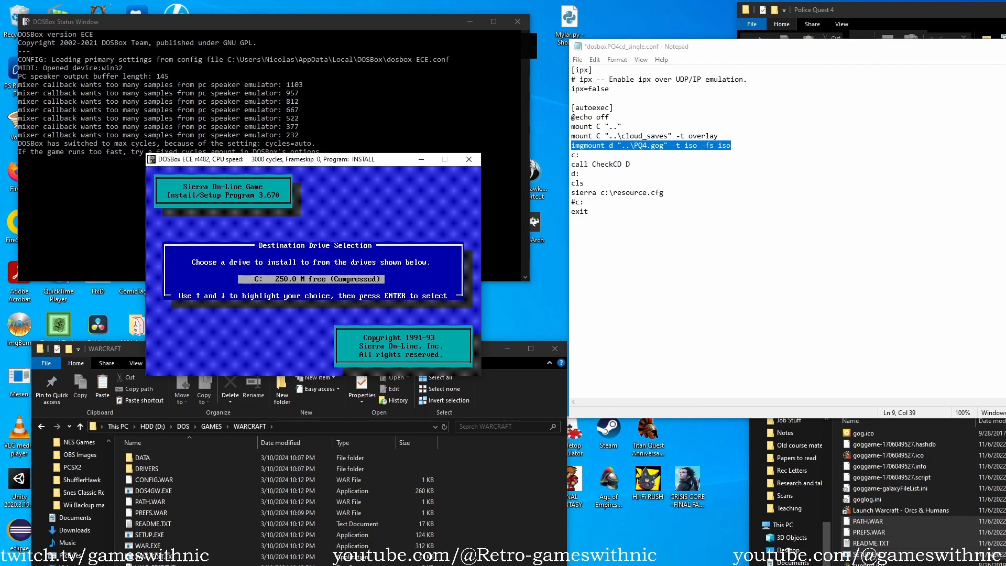
key(Return)
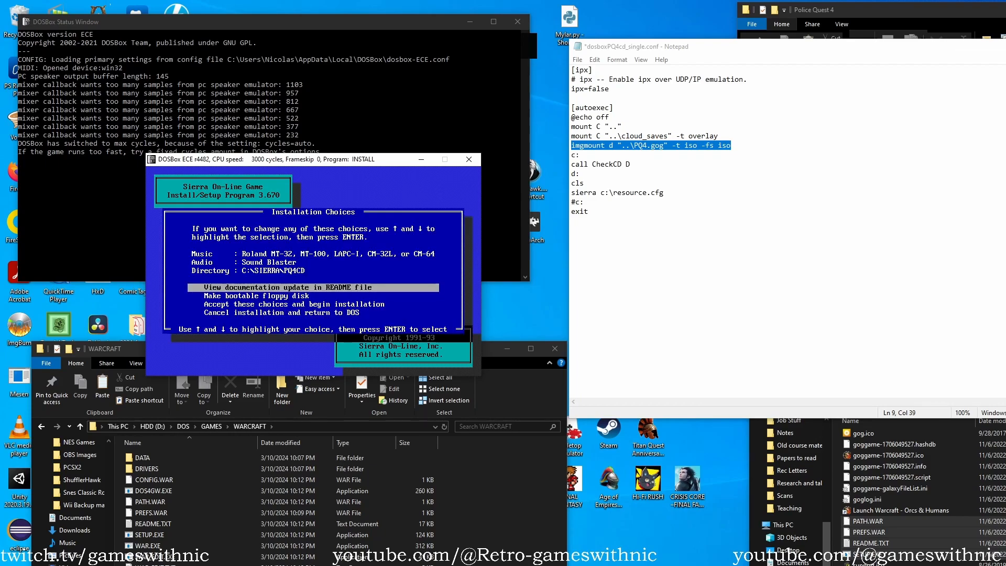
Read through the installer's README documentation update, covering installation, version choice, slow-machine tricks and the King's Quest 7 demo, and return to the installation choices.
key(Down)
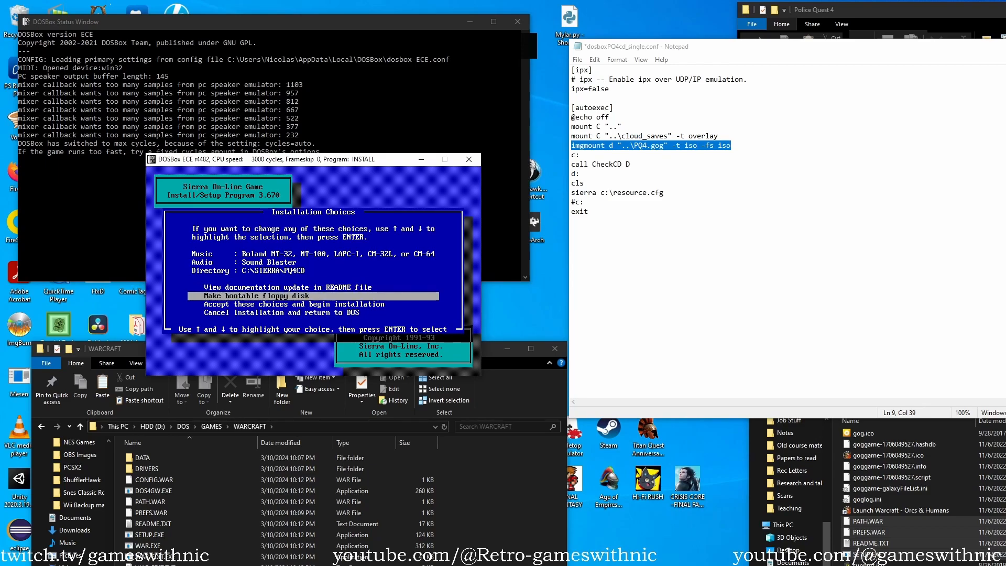
key(Up)
key(Return)
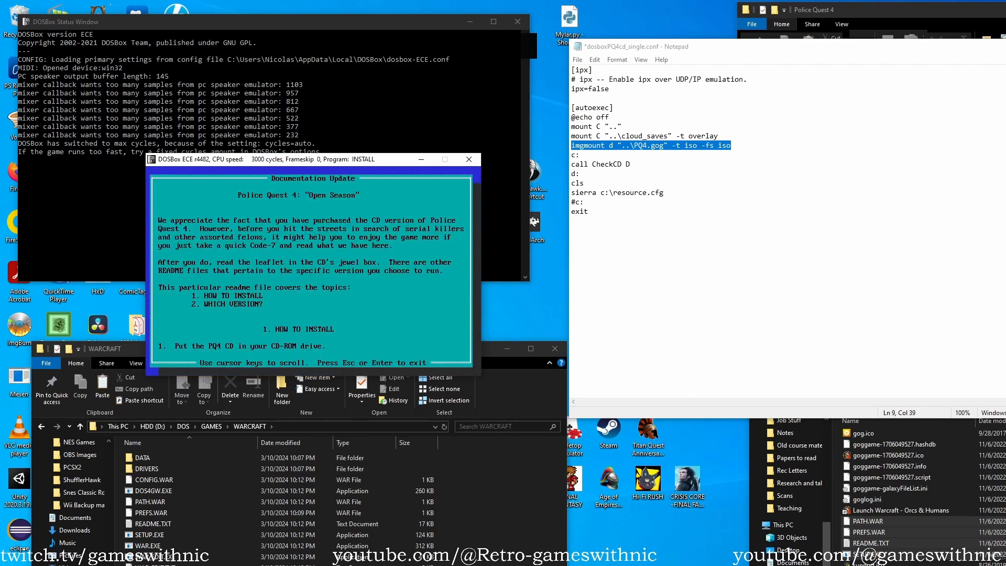
key(Down)
key(Down)
key(Down)
key(Down)
key(Down)
key(Down)
key(Down)
key(Down)
key(Down)
key(Down)
key(Down)
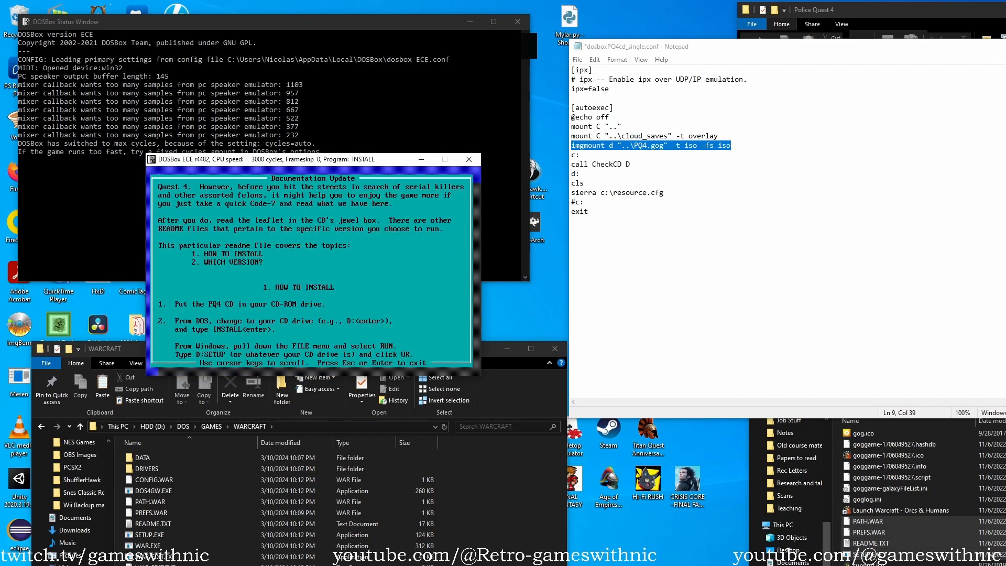
key(Down)
key(Down)
key(Down)
key(Down)
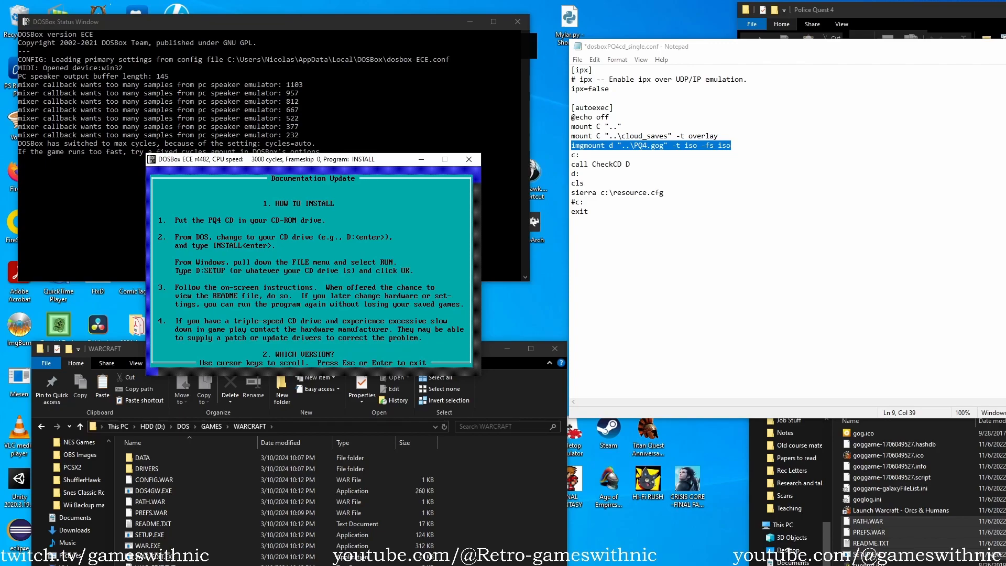
key(Down)
key(Down)
key(Down)
key(Down)
key(Down)
key(Down)
key(Down)
key(Down)
key(Down)
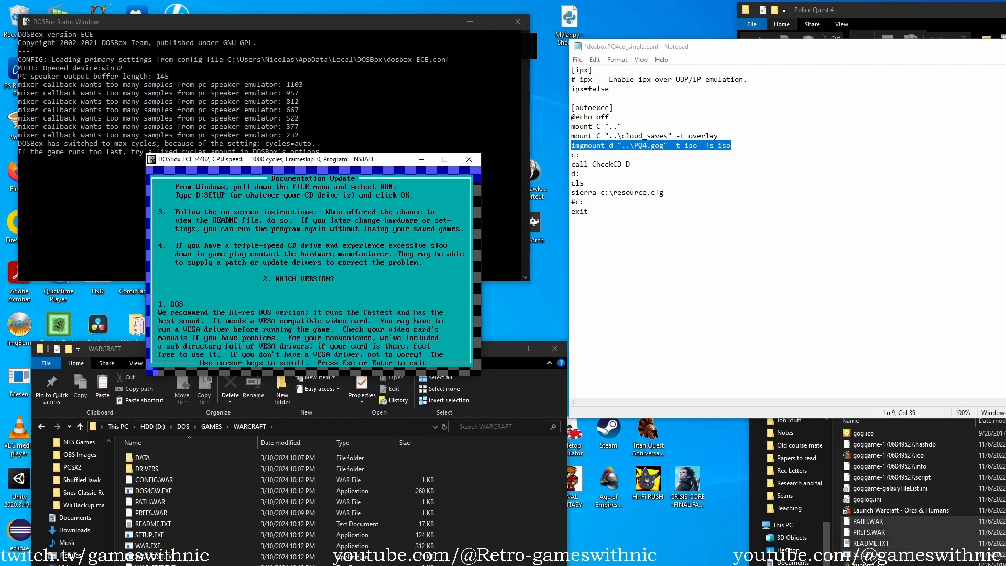
key(Down)
key(Down)
key(Down)
key(Down)
key(Down)
key(Down)
key(Down)
key(Down)
key(Down)
key(Down)
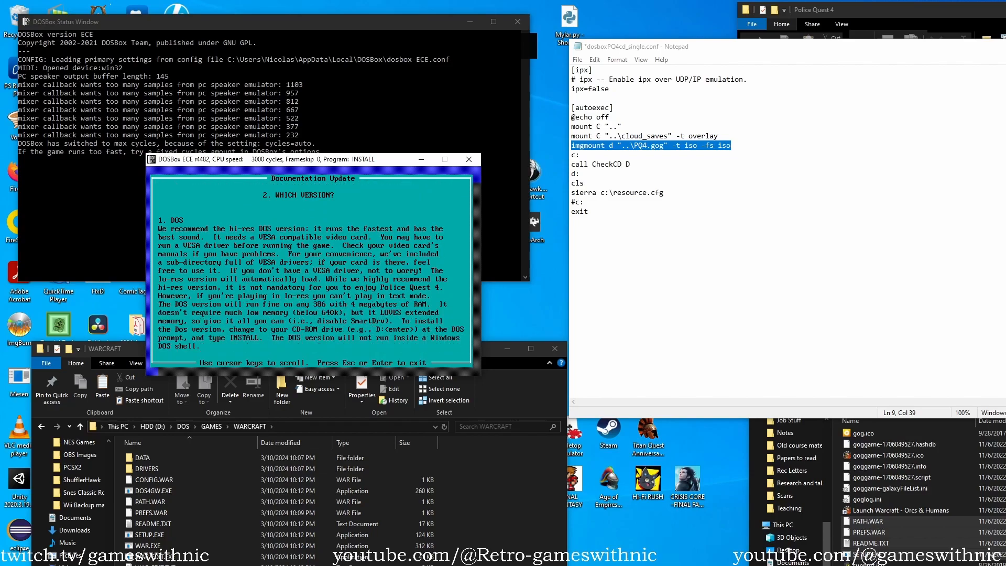
key(Down)
key(Down)
key(Down)
key(Down)
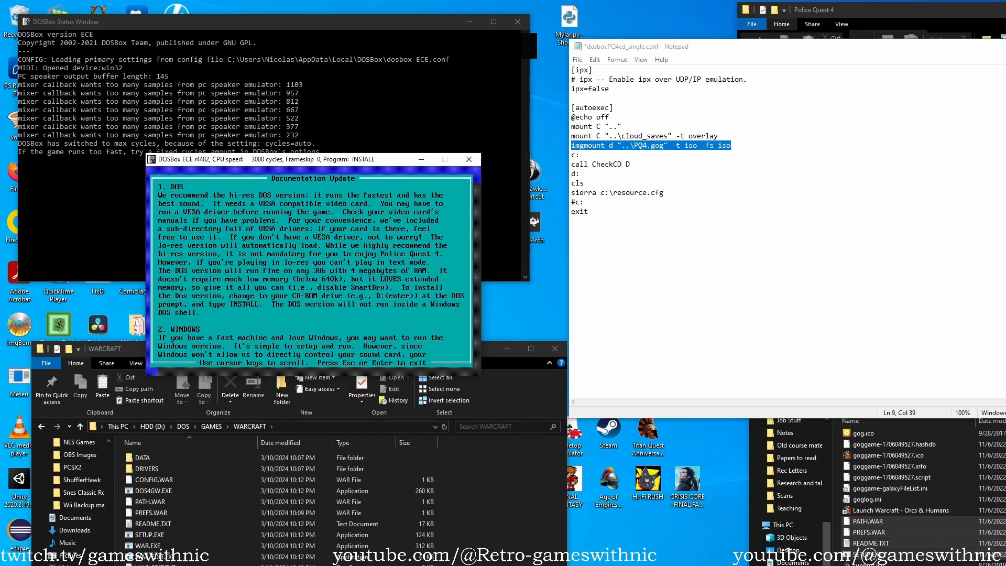
key(Down)
key(Down)
key(Down)
key(Down)
key(Down)
key(Down)
key(Down)
key(Down)
key(Down)
key(Down)
key(Down)
key(Down)
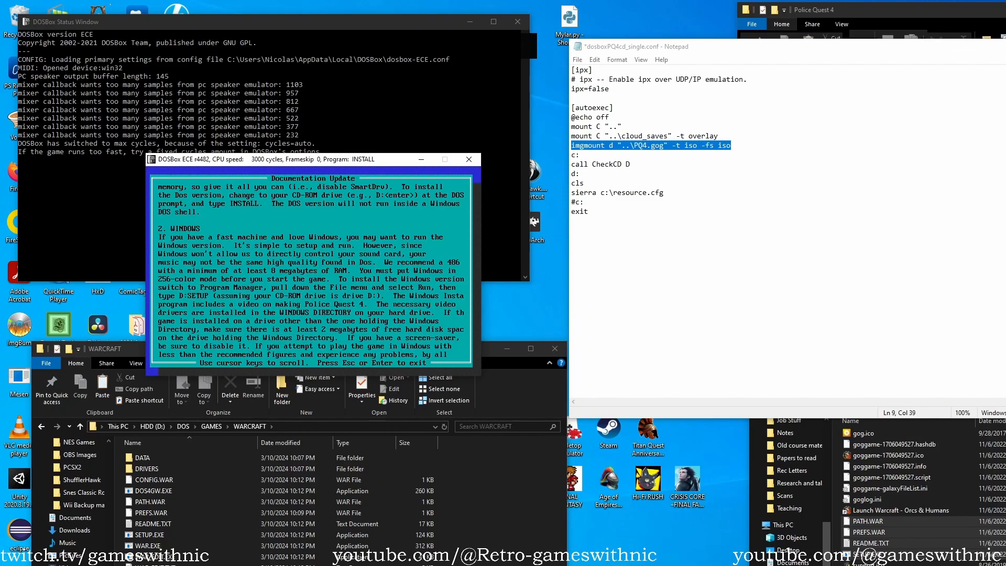
key(Down)
key(Down)
key(Down)
key(Down)
key(Down)
key(Down)
key(Down)
key(Down)
key(Down)
key(Down)
key(Down)
key(Down)
key(Down)
key(Down)
key(Down)
key(Up)
key(Up)
key(Up)
key(Up)
key(Up)
key(Up)
key(Up)
key(Up)
key(Up)
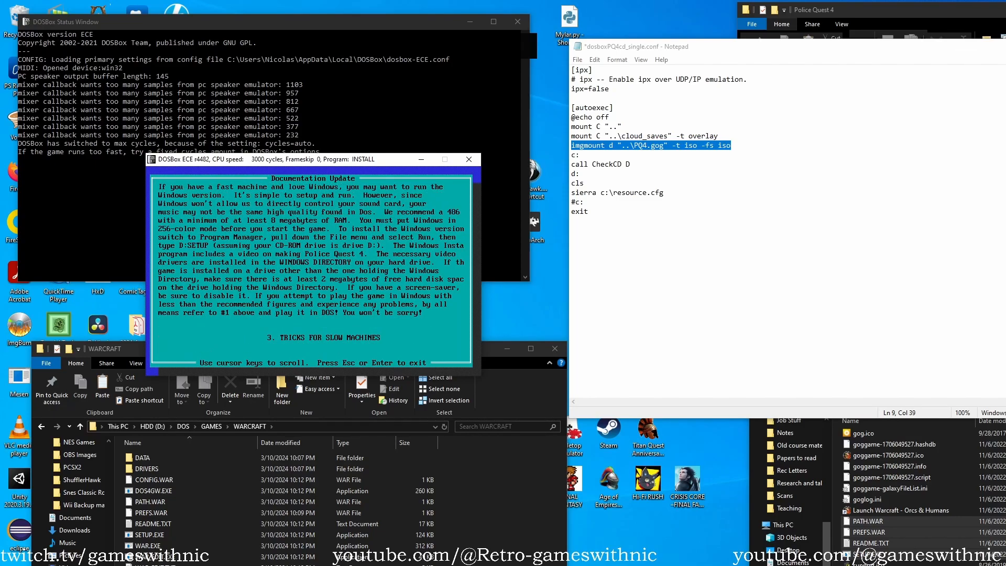
key(Up)
key(Up)
key(Up)
key(Up)
key(Up)
key(Up)
key(Up)
key(Up)
key(Up)
key(Up)
key(Up)
key(Up)
key(Up)
key(Up)
key(Up)
key(Up)
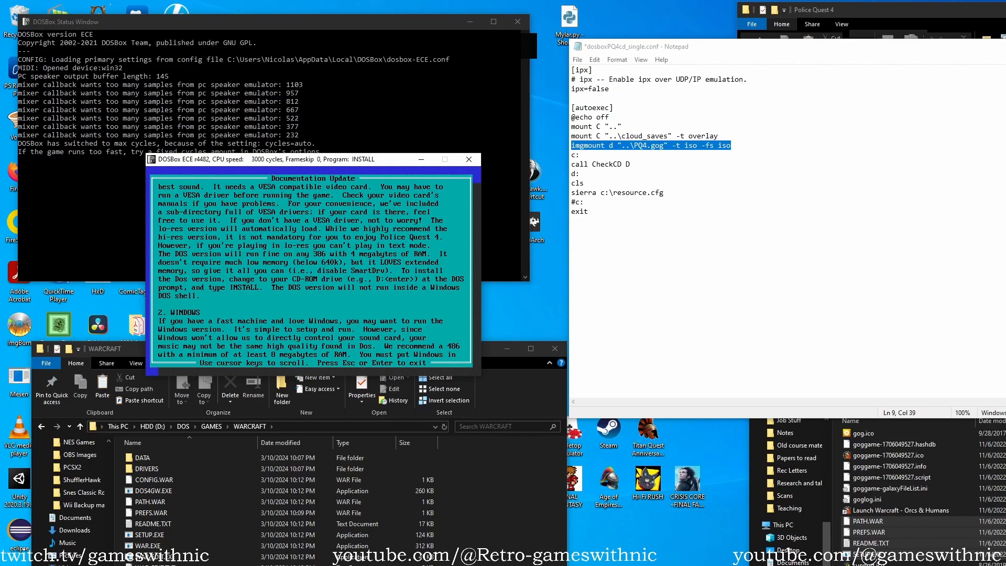
key(Down)
key(Down)
key(Down)
key(Down)
key(Down)
key(Down)
key(Down)
key(Down)
key(Down)
key(Down)
key(Down)
key(Down)
key(Down)
key(Down)
key(Down)
key(Down)
key(Down)
key(Down)
key(Down)
key(Down)
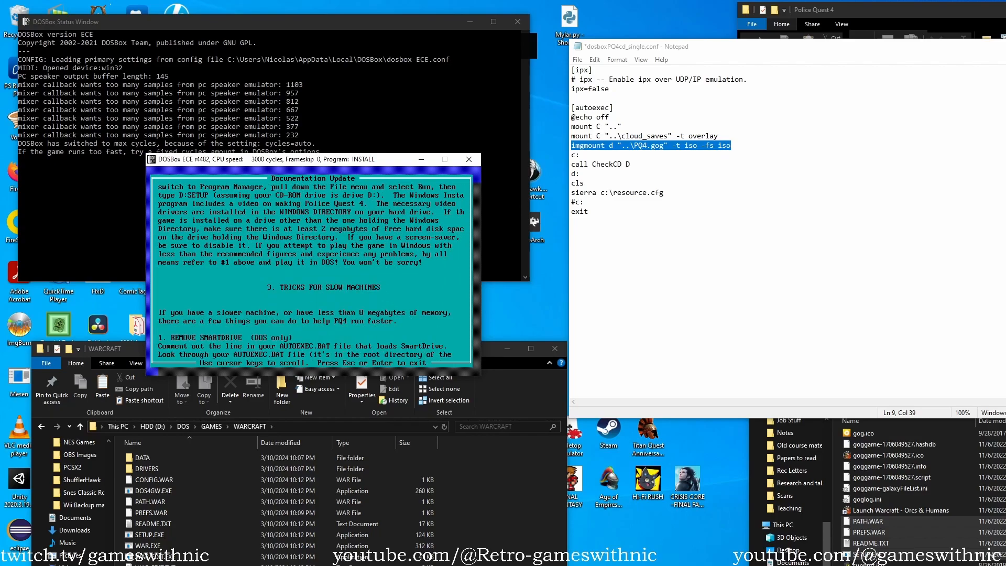
key(Down)
key(Down)
key(Down)
key(Down)
key(Down)
key(Down)
key(Down)
key(Down)
key(Down)
key(Down)
key(Down)
key(Down)
key(Down)
key(Down)
key(Down)
key(Down)
key(Down)
key(Down)
key(Down)
key(Down)
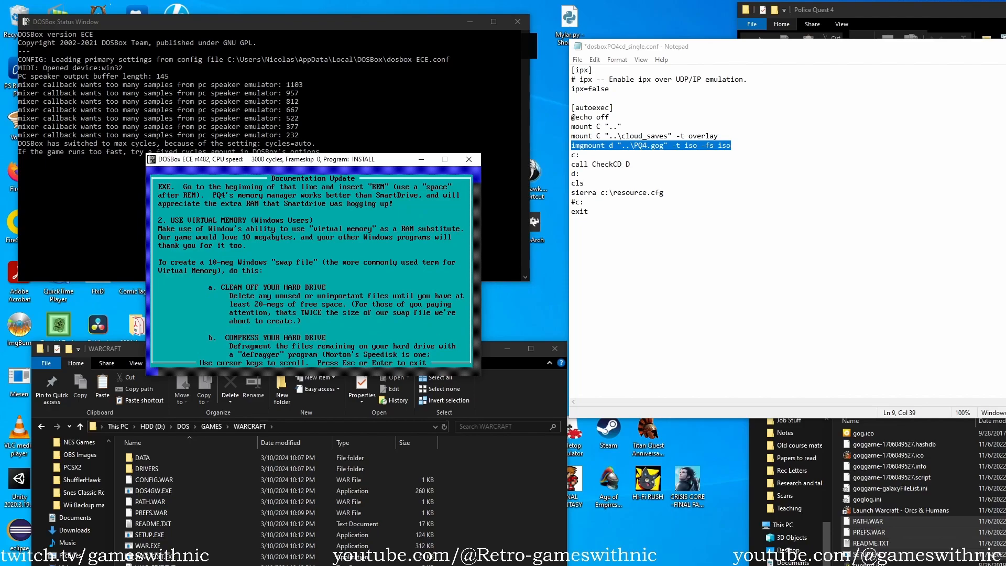
key(Down)
key(Down)
key(Down)
key(Down)
key(Down)
key(Down)
key(Down)
key(Down)
key(Down)
key(Down)
key(Down)
key(Down)
key(Down)
key(Down)
key(Down)
key(Down)
key(Down)
key(Down)
key(Down)
key(Down)
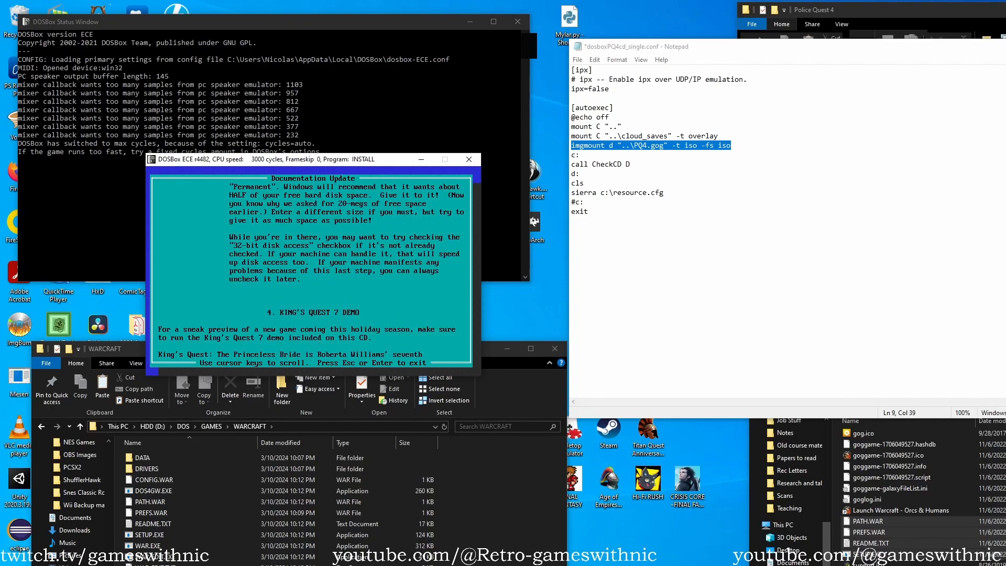
key(Down)
key(Down)
key(Down)
key(Down)
key(Down)
key(Down)
key(Down)
key(Down)
key(Down)
key(Down)
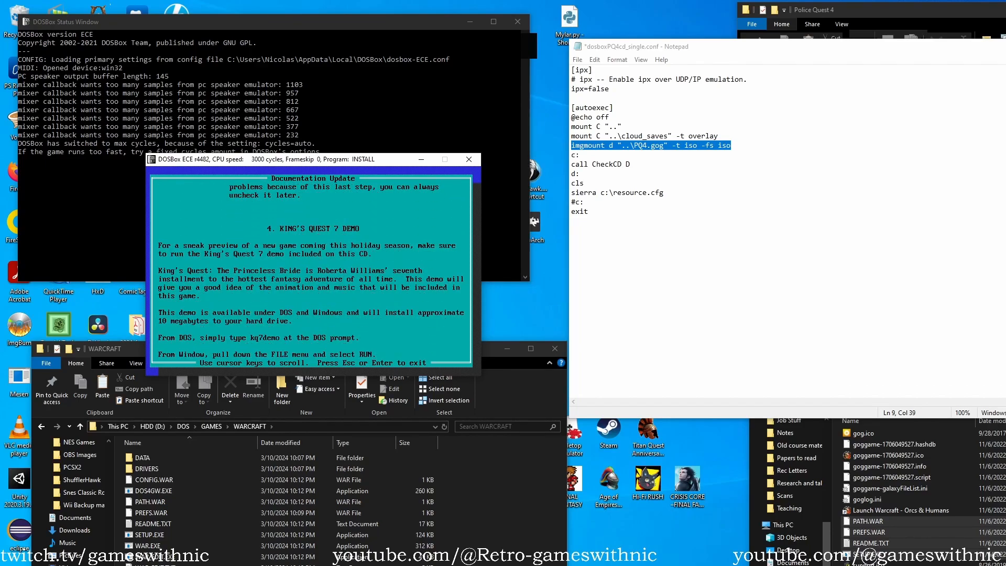
key(Down)
key(Down)
key(Down)
key(Down)
key(Down)
key(Down)
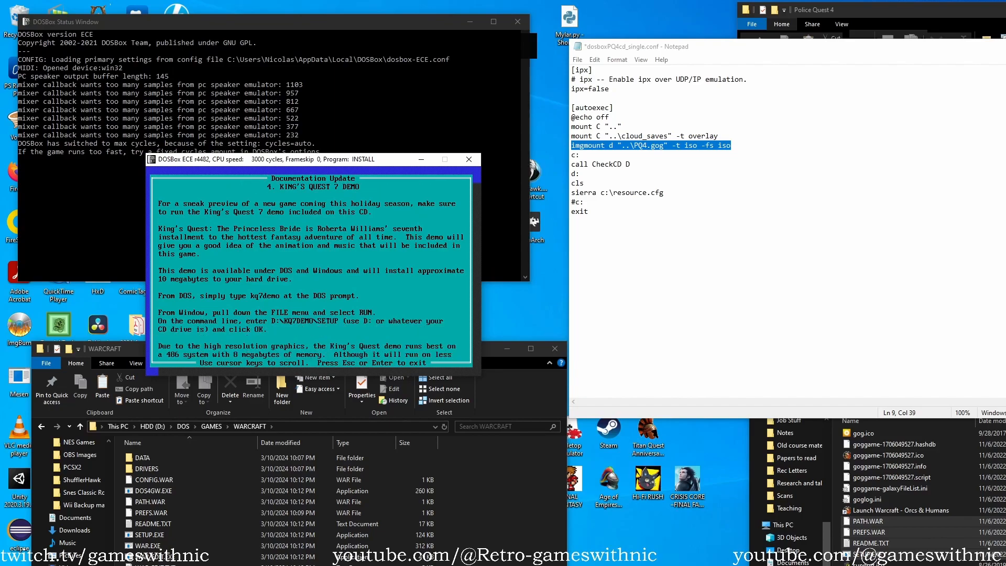
key(Down)
key(Down)
key(Down)
key(Down)
key(Down)
key(Down)
key(Down)
key(Down)
key(Down)
key(Down)
key(Down)
key(Down)
key(Down)
key(Down)
key(Down)
key(Down)
key(Down)
key(Return)
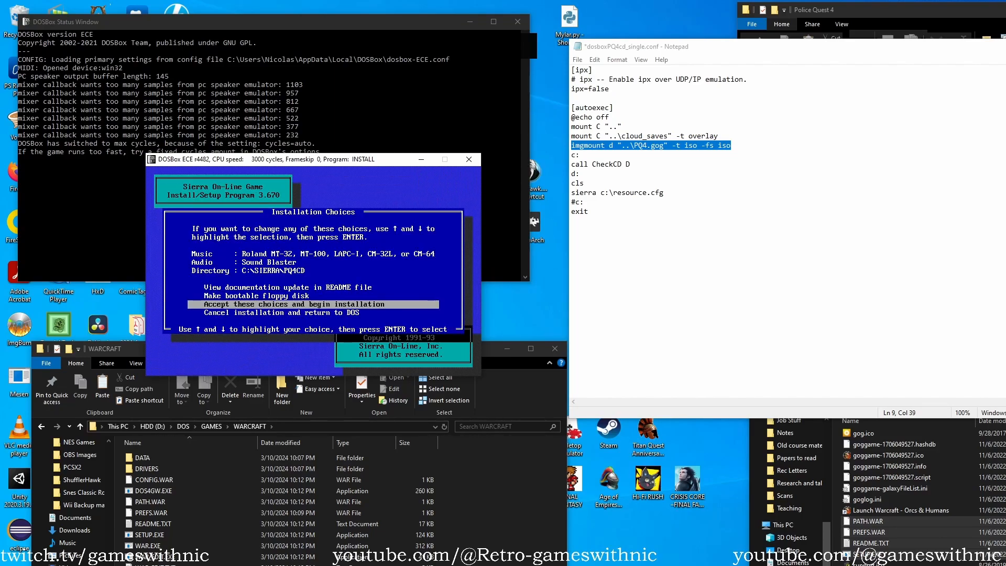
Change the game's installation directory to C:\GAMES\PQ4.
key(Up)
key(Down)
key(Up)
key(Down)
key(Up)
key(Up)
key(Up)
key(Return)
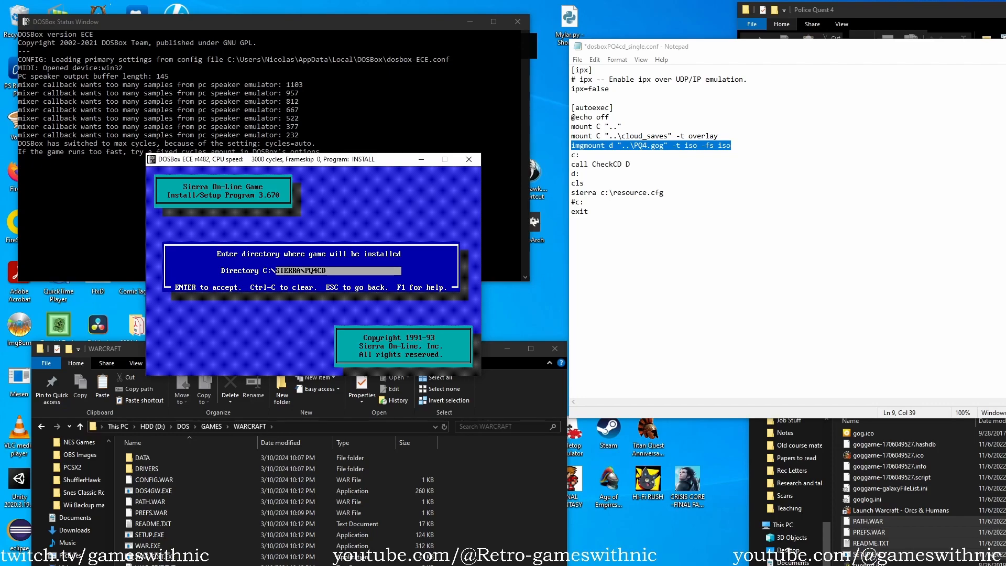
key(Delete)
key(Delete)
key(Delete)
key(Delete)
key(Delete)
key(Delete)
text(GAMES)
key(BackSpace)
key(BackSpace)
key(Return)
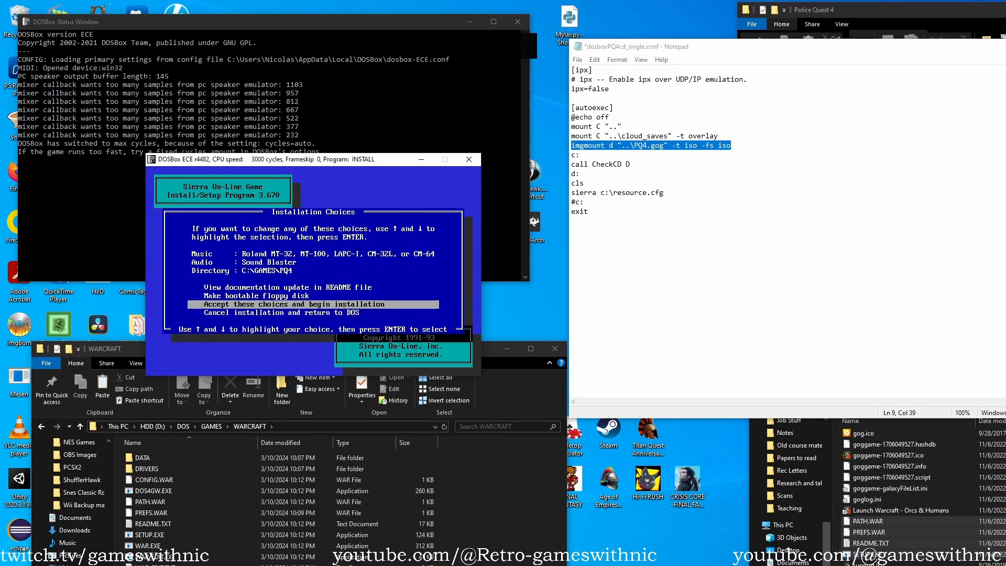
Set the installer's music card to Sound Blaster Pro.
key(Up)
key(Up)
key(Up)
key(Up)
key(Up)
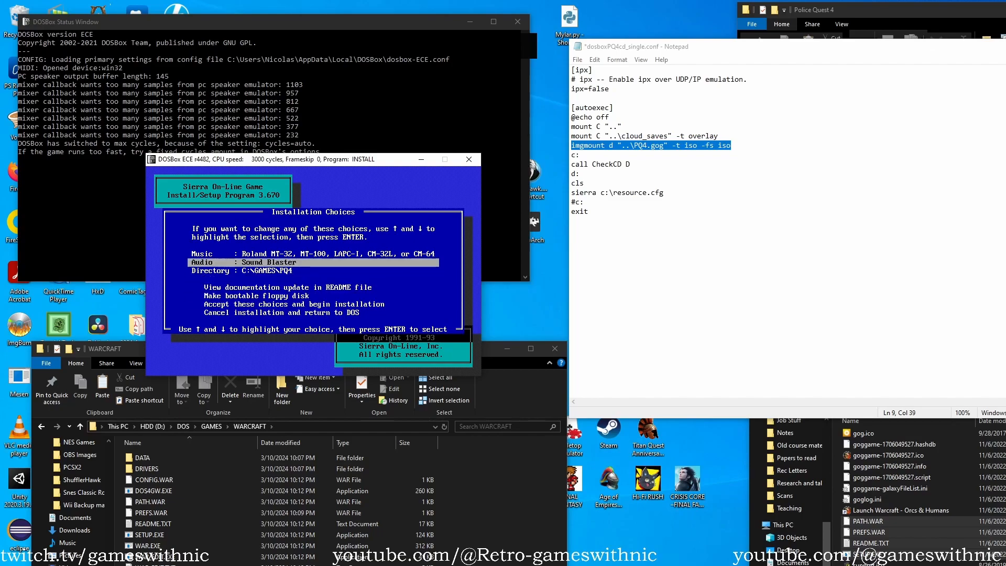
key(Return)
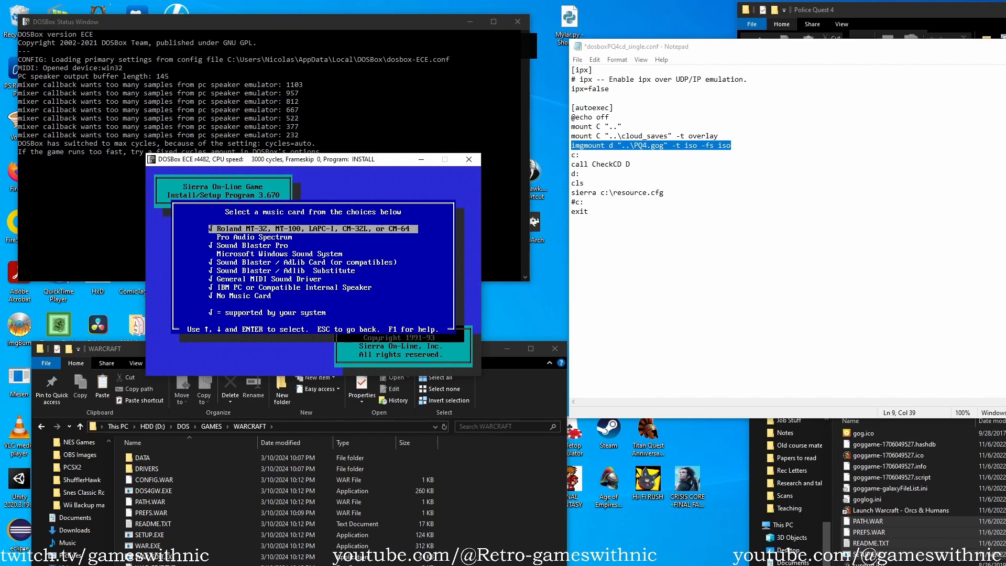
key(Down)
key(Down)
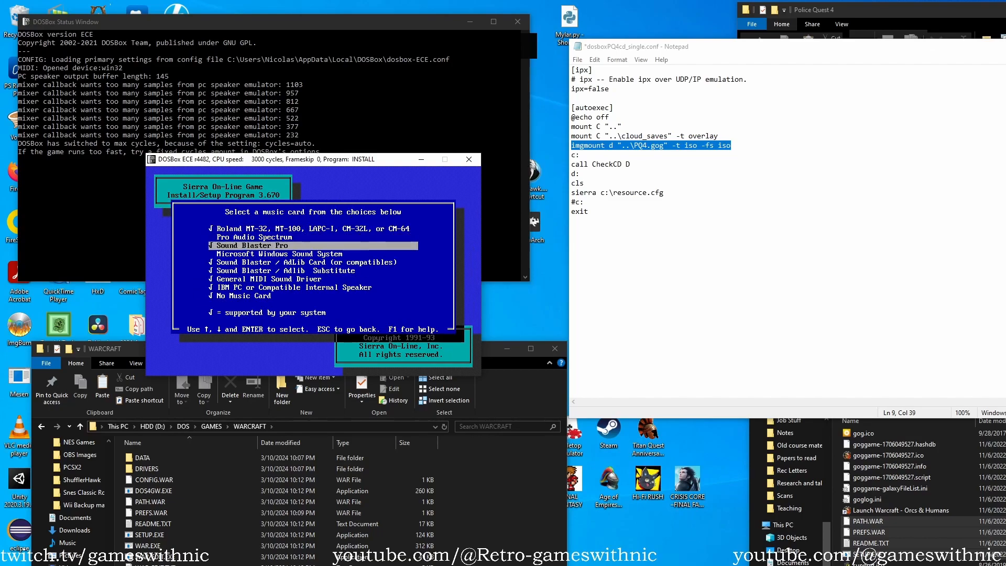
key(Return)
Review the speech and sound effects card choices and keep Sound Blaster for audio.
key(Up)
key(Up)
key(Up)
key(Up)
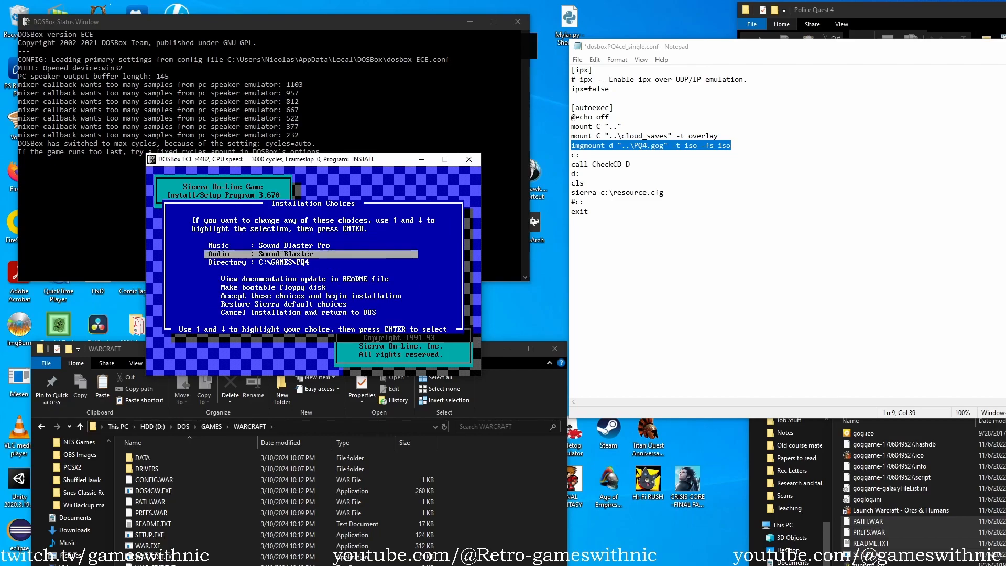
key(Return)
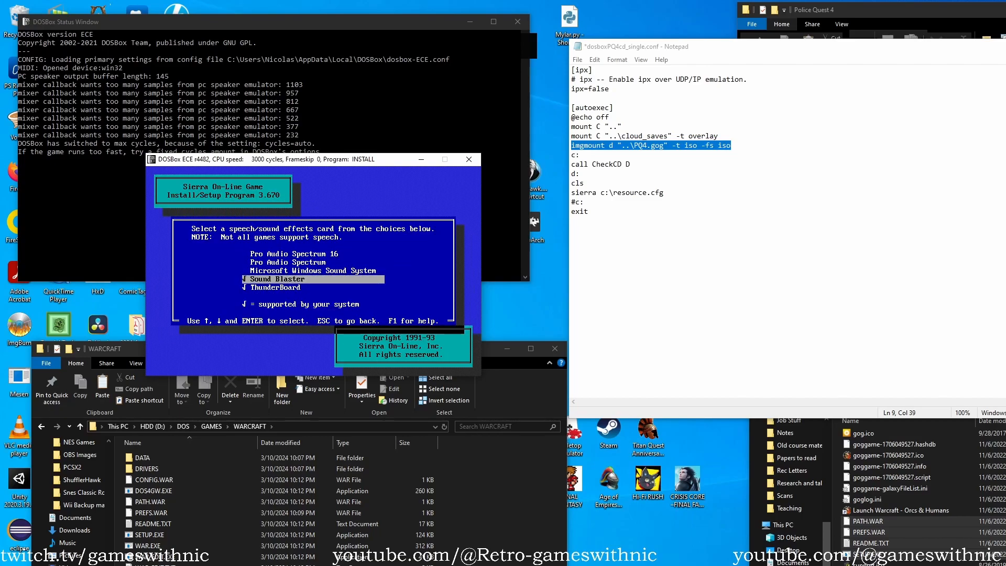
key(Return)
Check the music card choices again, keeping Sound Blaster Pro selected.
key(Up)
key(Up)
key(Up)
key(Up)
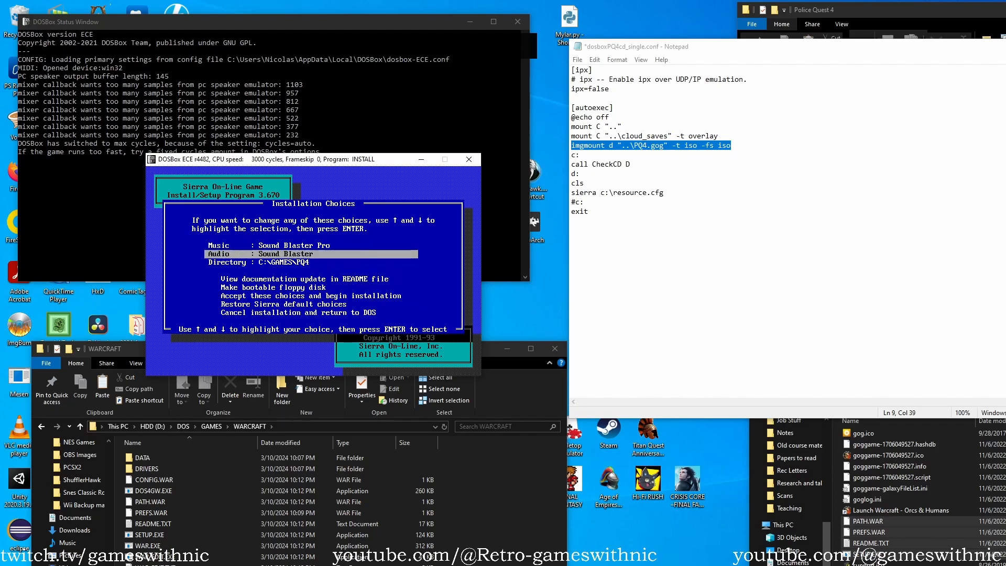
key(Return)
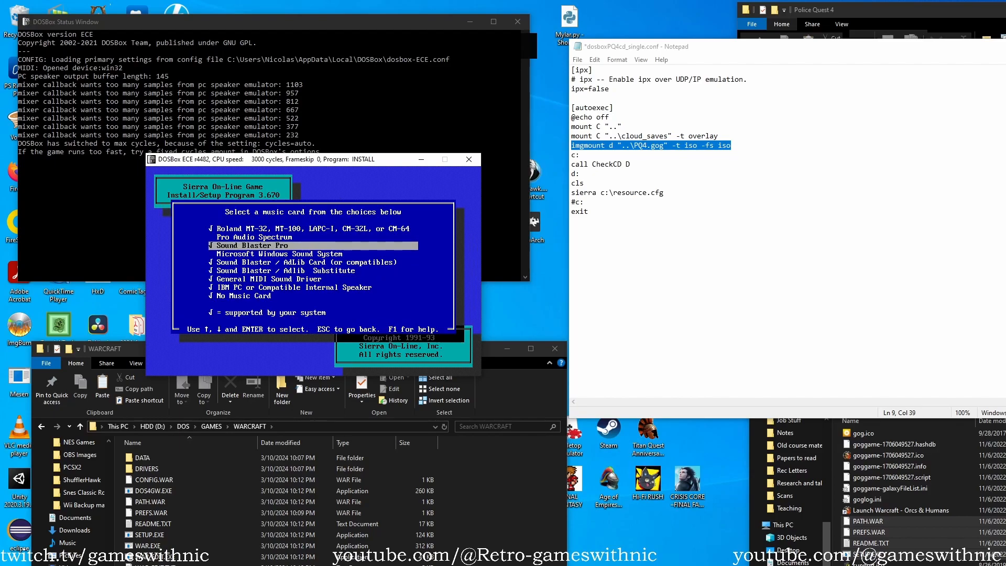
key(Return)
key(Return)
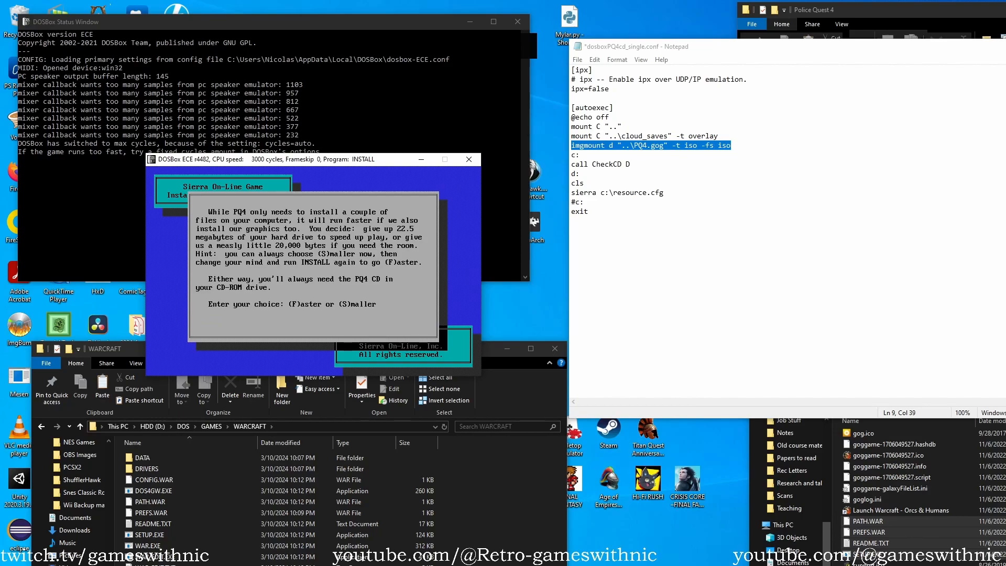
Accept the choices, install the Faster version with graphics on the hard drive, and finish the installer.
key(f)
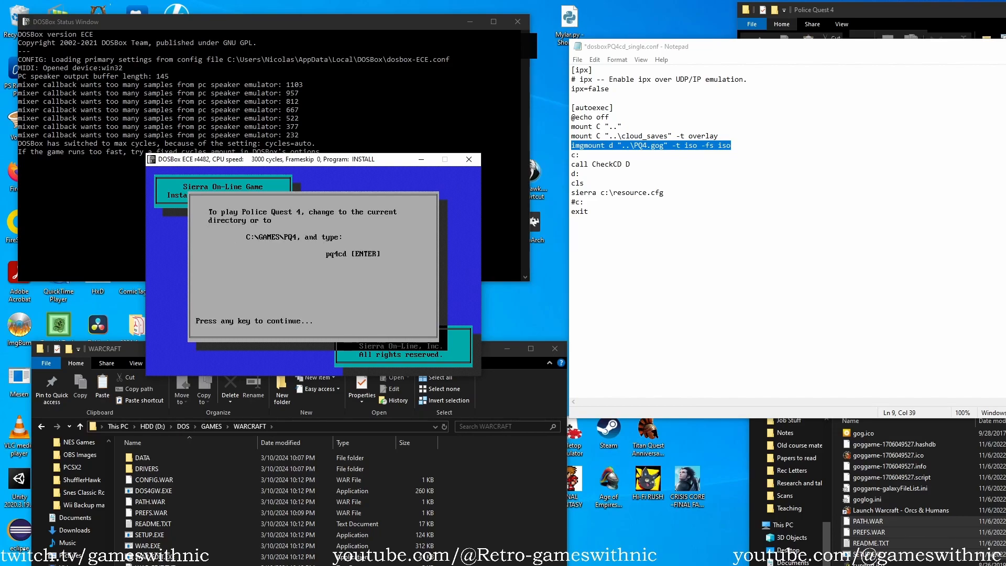
key(Return)
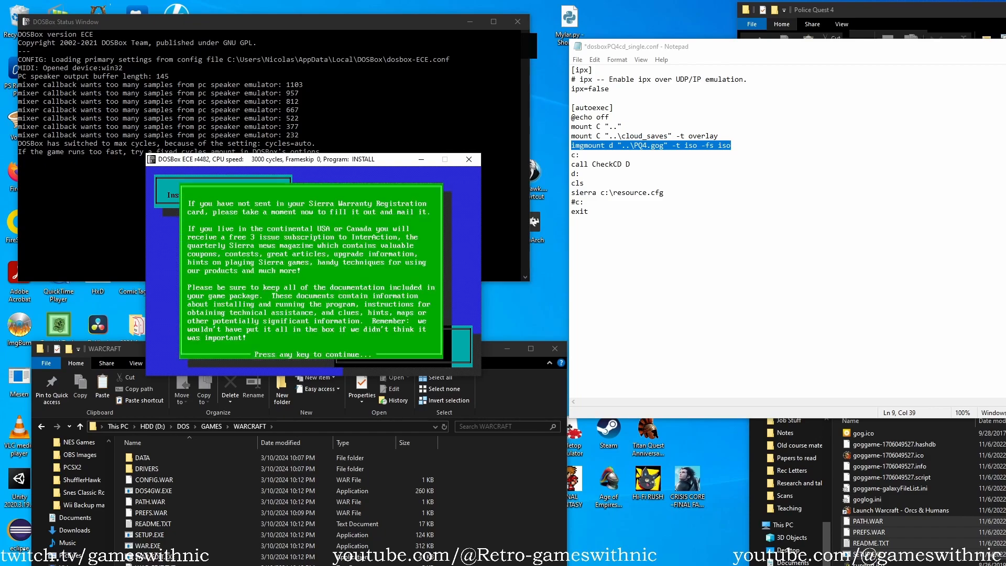
key(Return)
List the installed files in C:\GAMES\PQ4 with dir and launch the game with pq4cd.
key(Return)
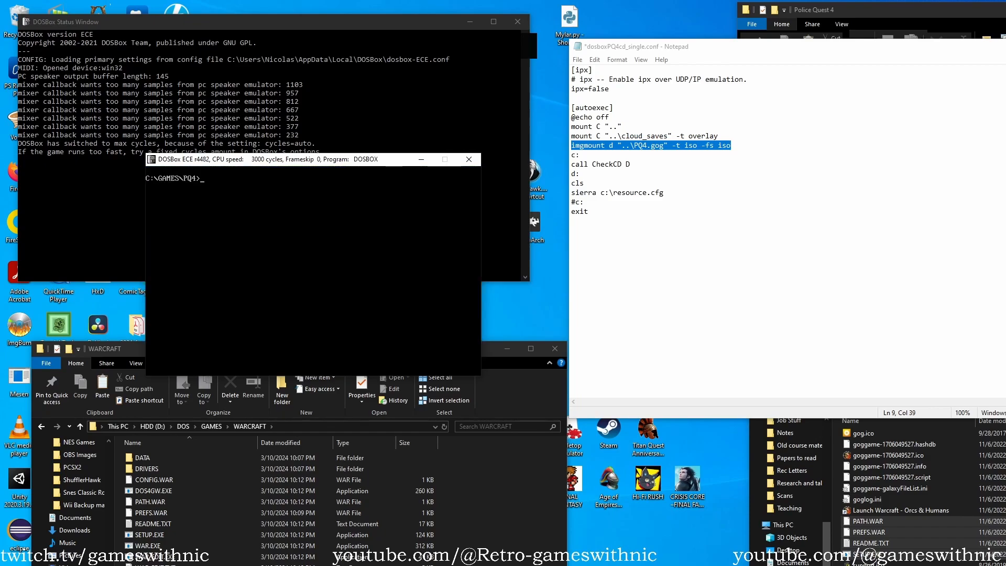
text(dir)
key(Return)
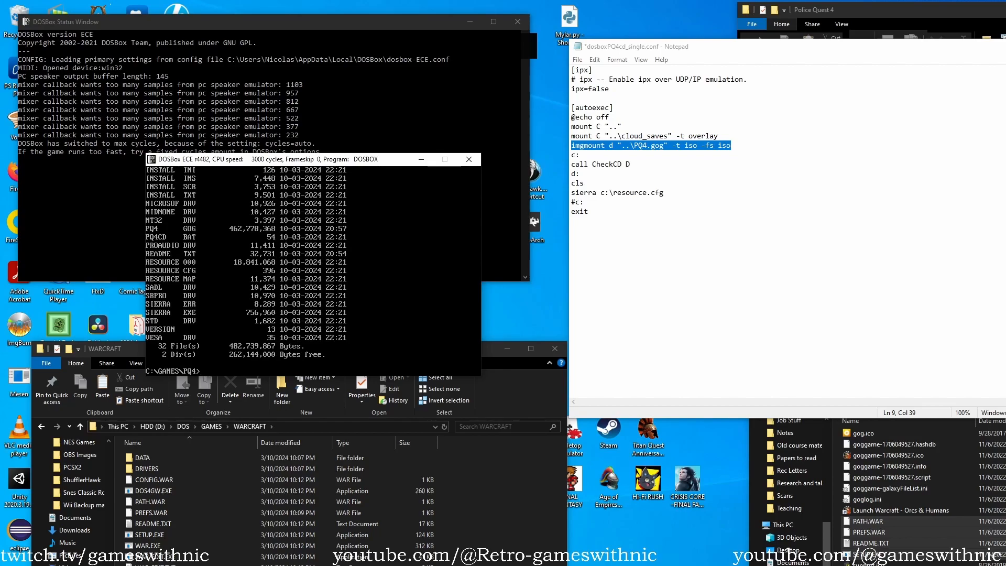
text(pq4cd)
key(Return)
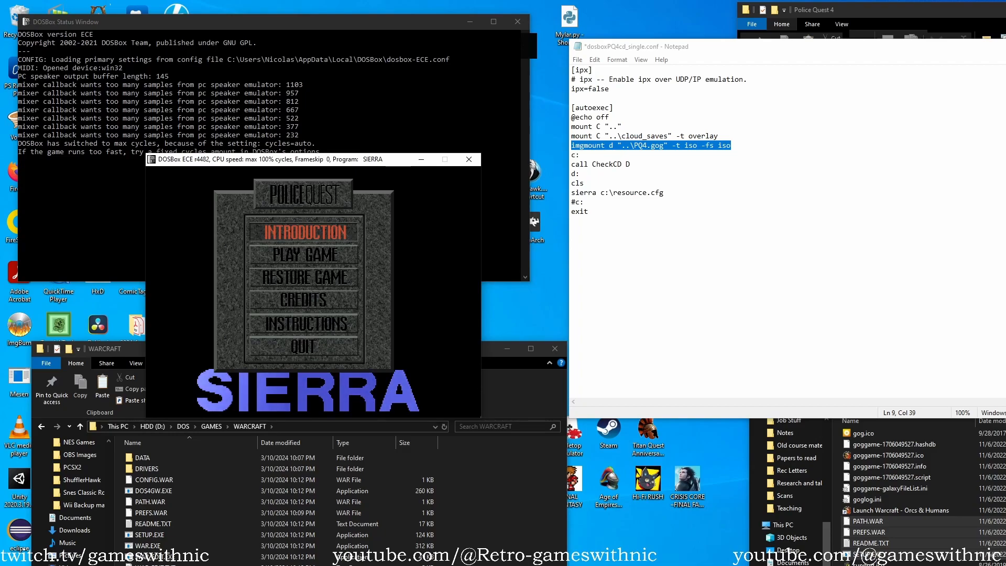
Leave the running game and bring up the Warcraft Orcs & Humans and Police Quest 4 folders.
key(alt+Tab)
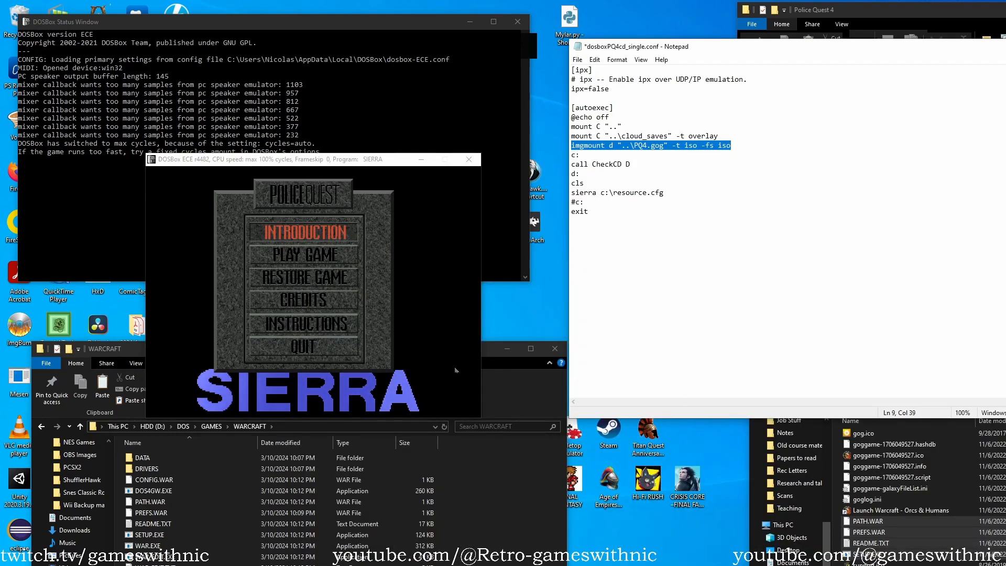
click(967, 512)
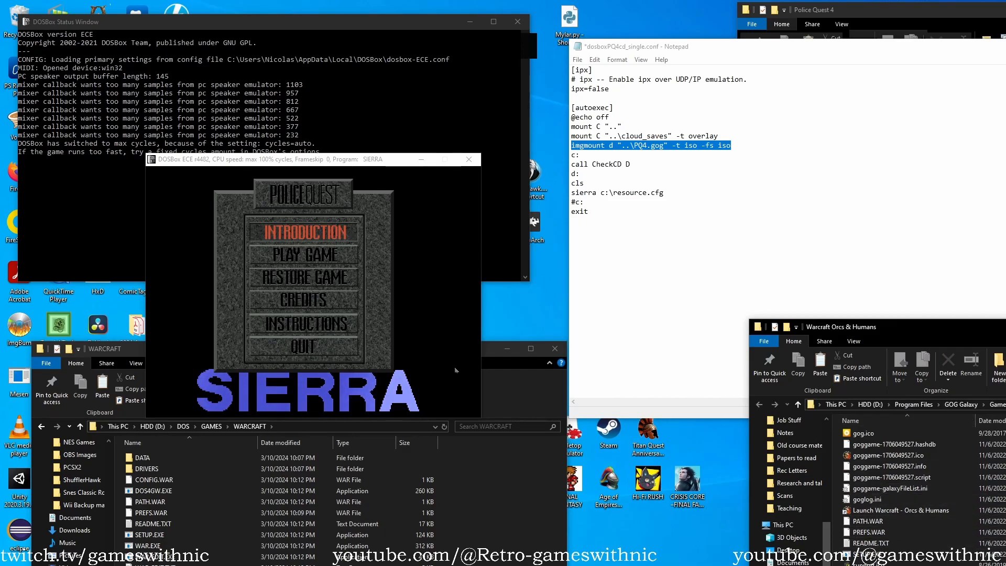
click(986, 11)
scroll(982, 240, down, 2)
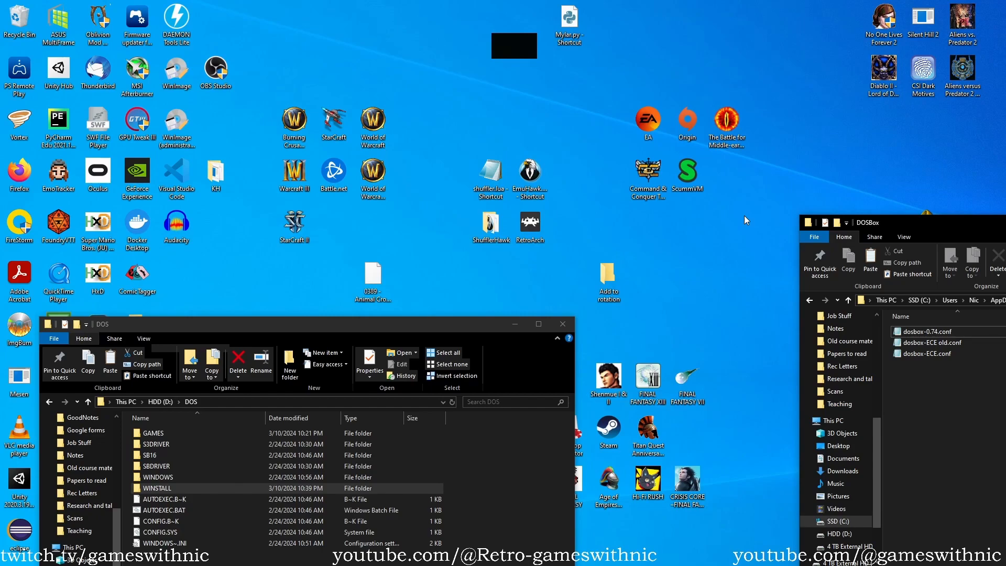
Open the GAMES folder in D:\DOS and look inside its KQ7 subfolder.
double_click(194, 435)
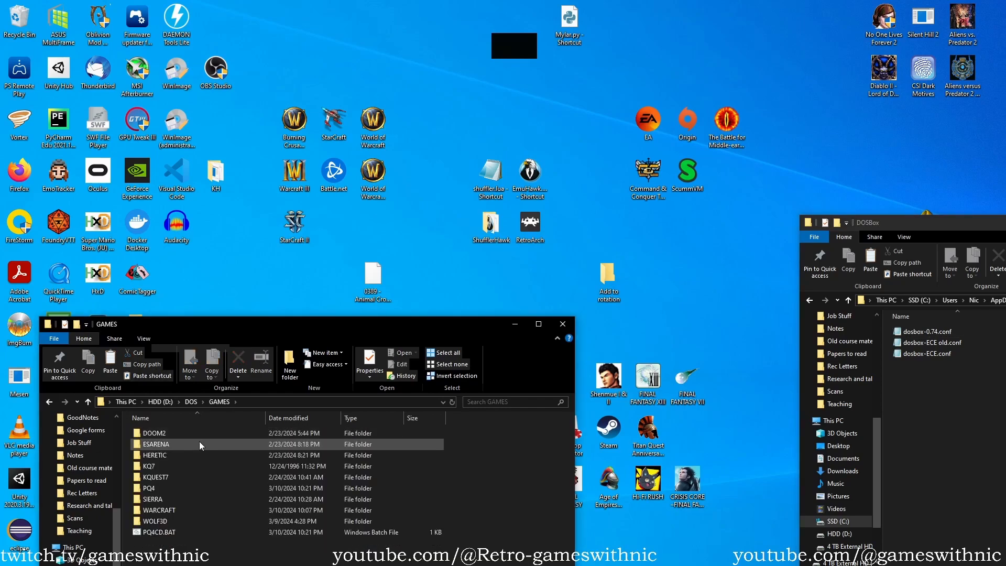
click(181, 436)
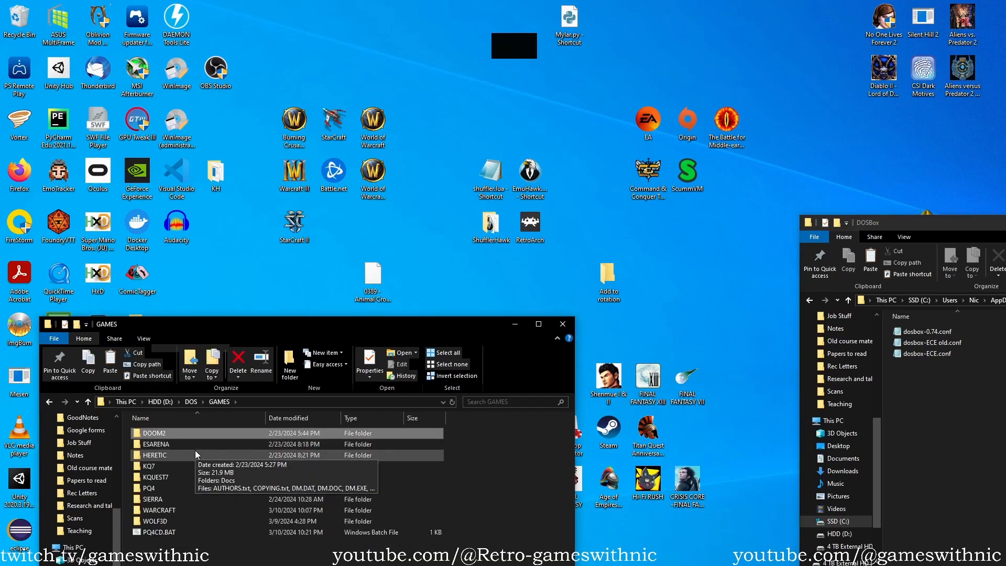
click(196, 454)
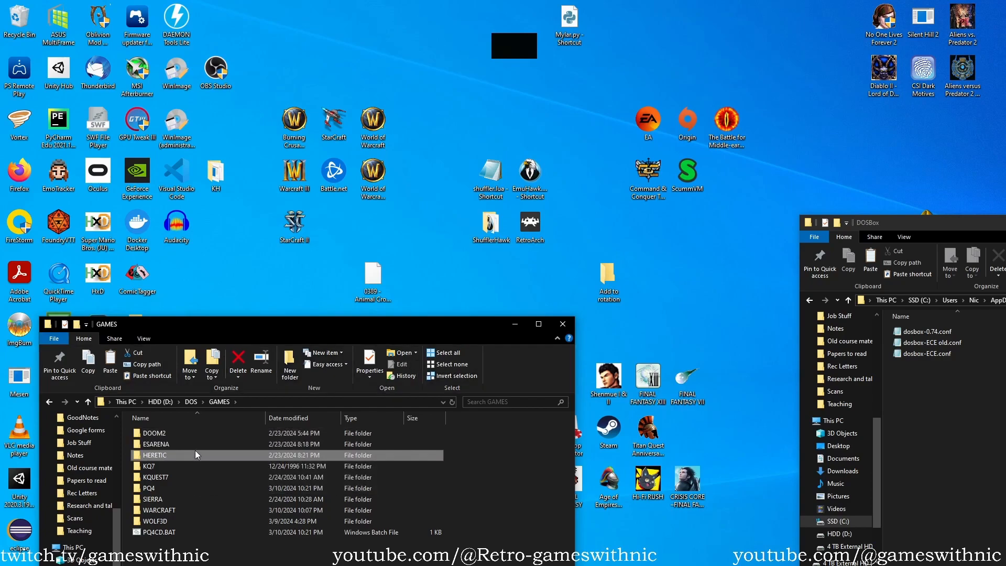
key(shift+Down)
key(Down)
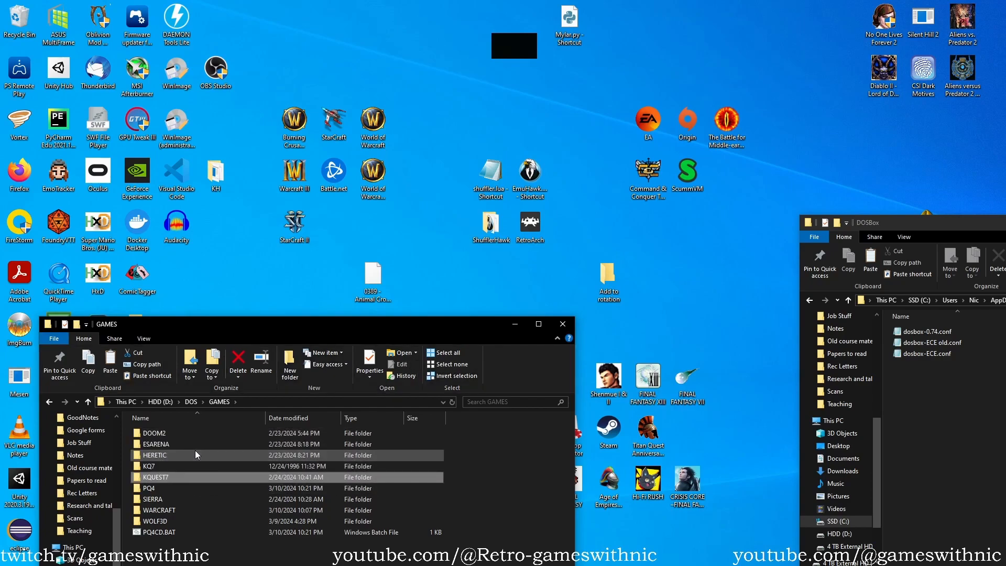
key(Up)
key(Down)
key(Up)
key(Return)
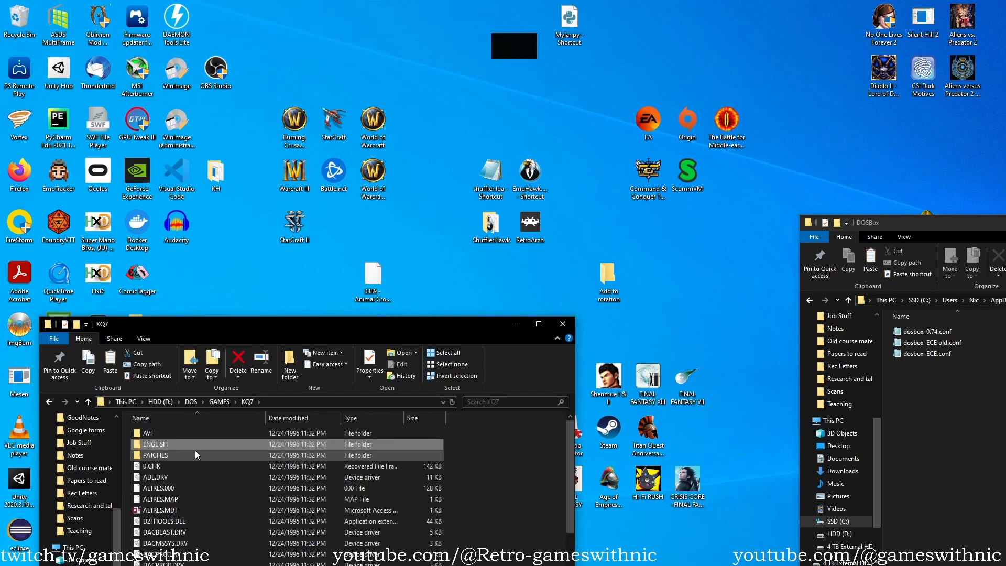
key(Down)
key(BackSpace)
Look inside the KQUEST7 and SIERRA subfolders of GAMES and return to the game list.
key(Down)
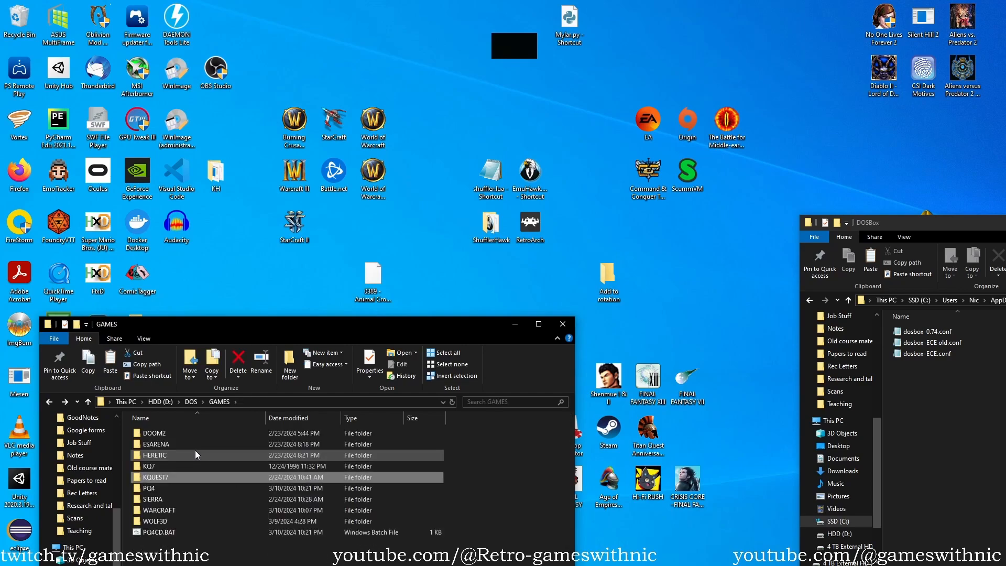
key(Return)
key(BackSpace)
key(Down)
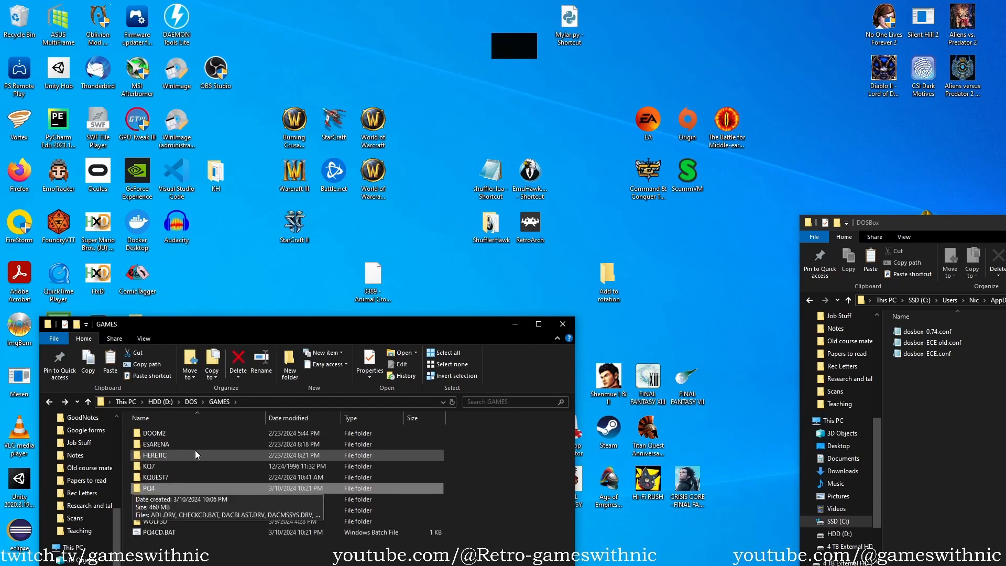
key(Down)
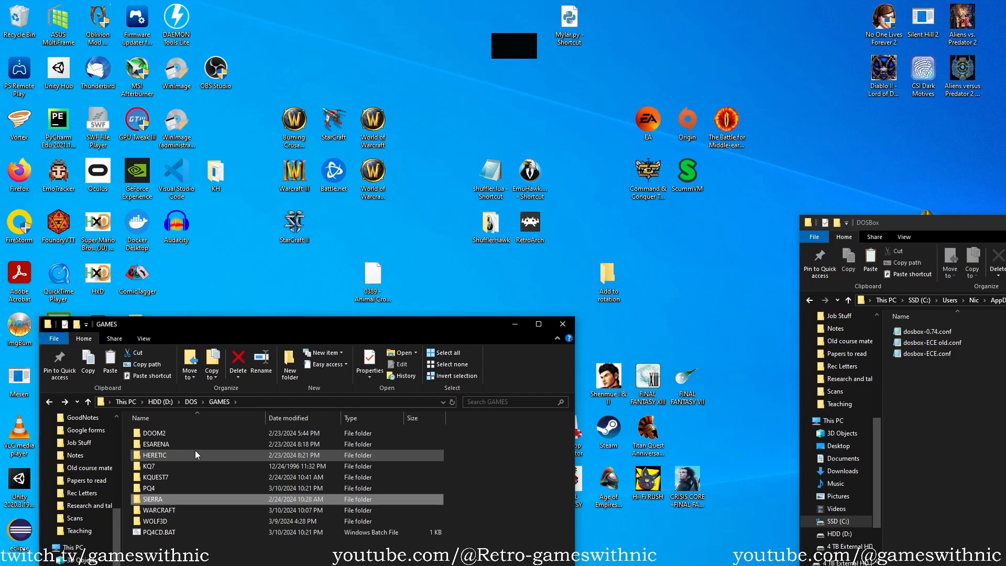
key(Return)
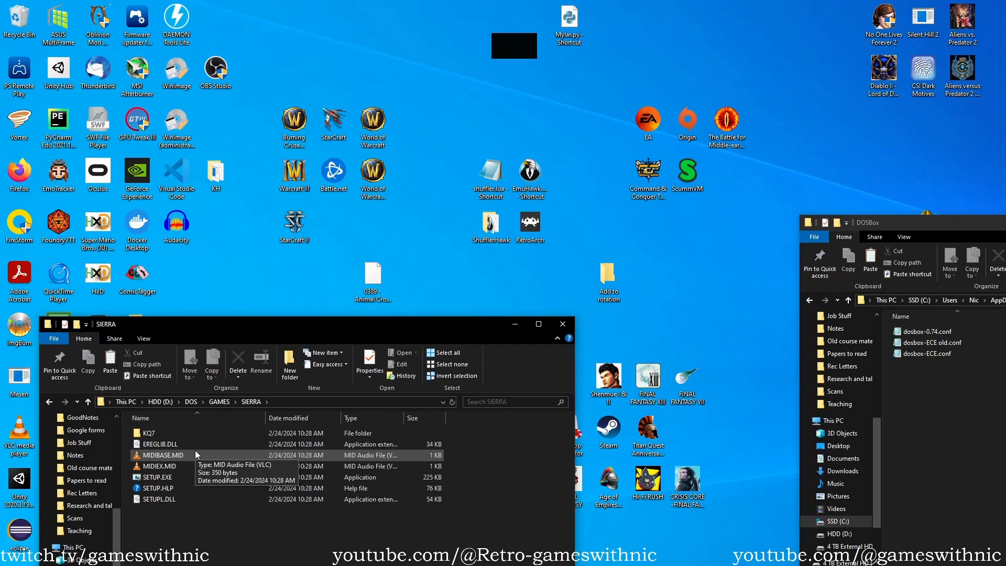
key(BackSpace)
Go through the remaining GAMES entries, including WARCRAFT, WOLF3D and PQ4CD.BAT.
key(Down)
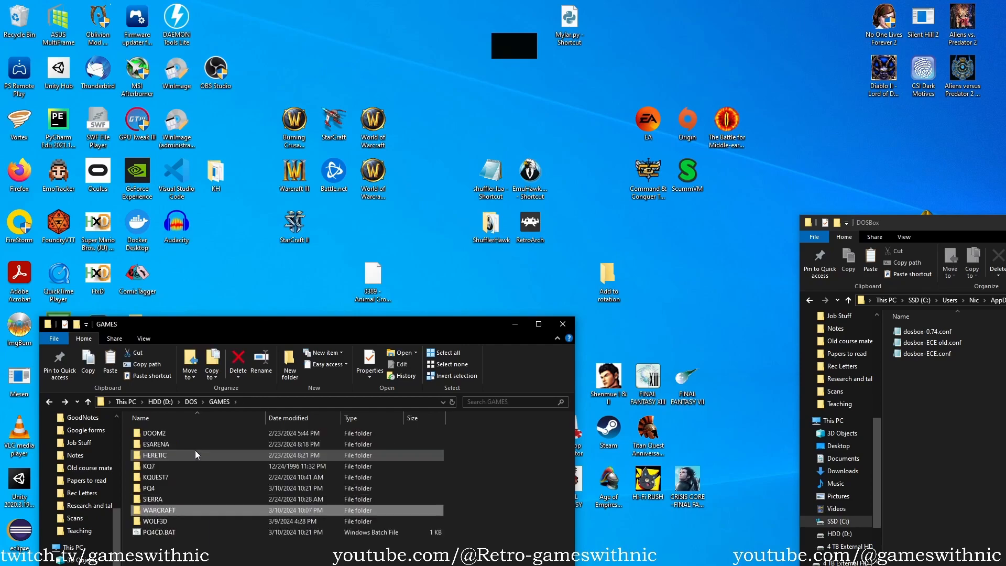
key(Down)
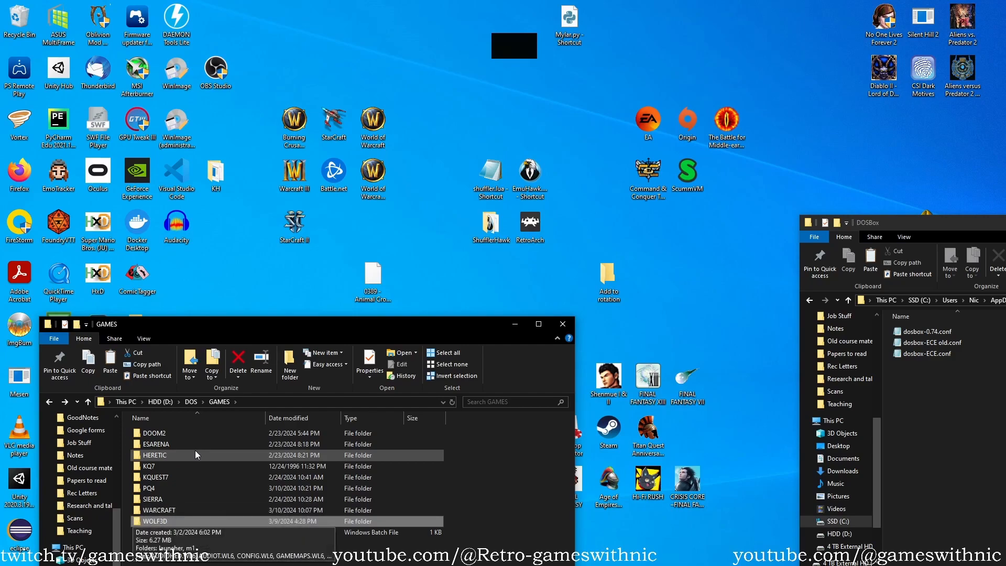
key(Down)
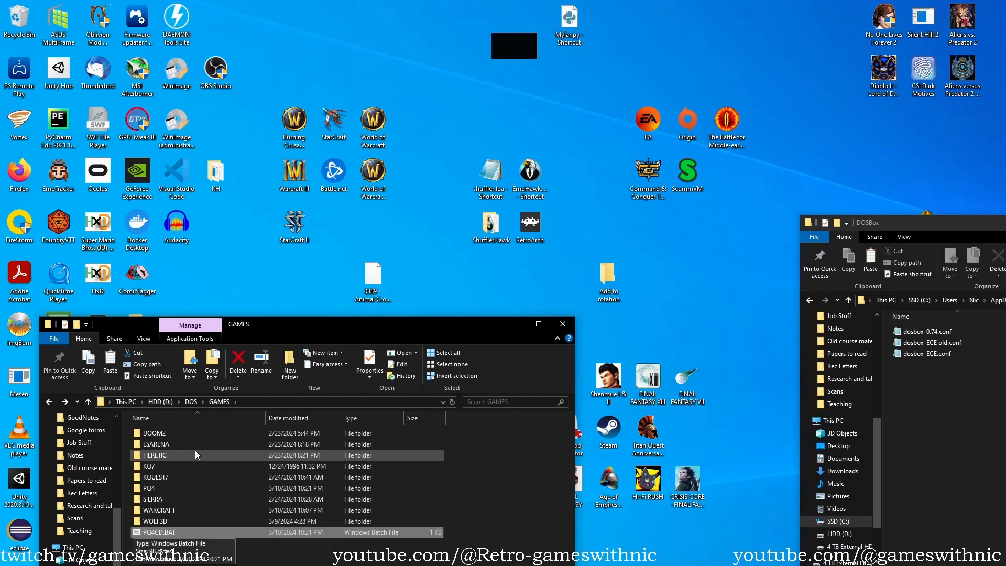
key(Up)
key(Up)
key(Up)
key(Up)
key(Up)
key(Up)
key(Up)
key(Up)
key(Up)
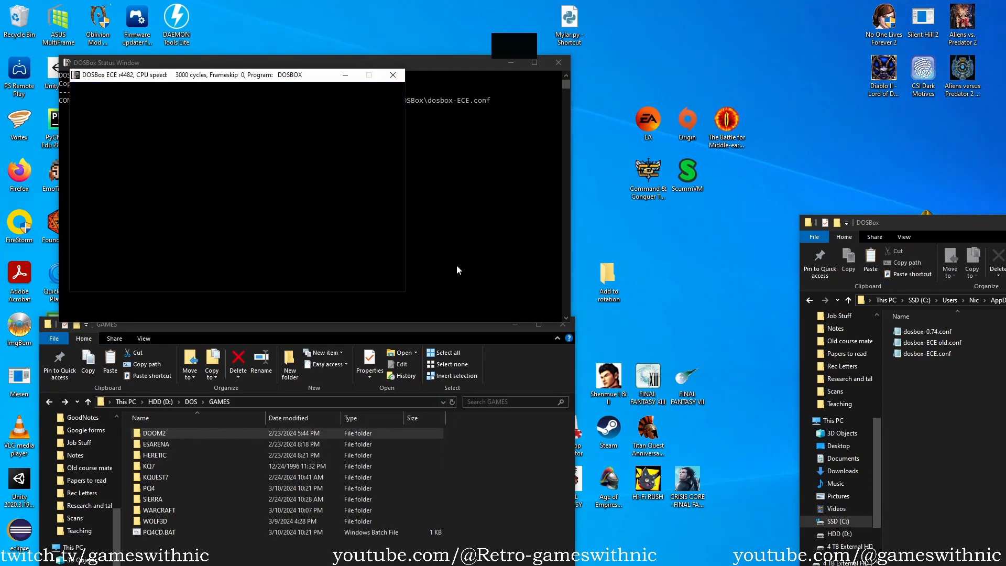
In a new DOSBox ECE session, mount d:\dos\games as drive C.
text(mount)
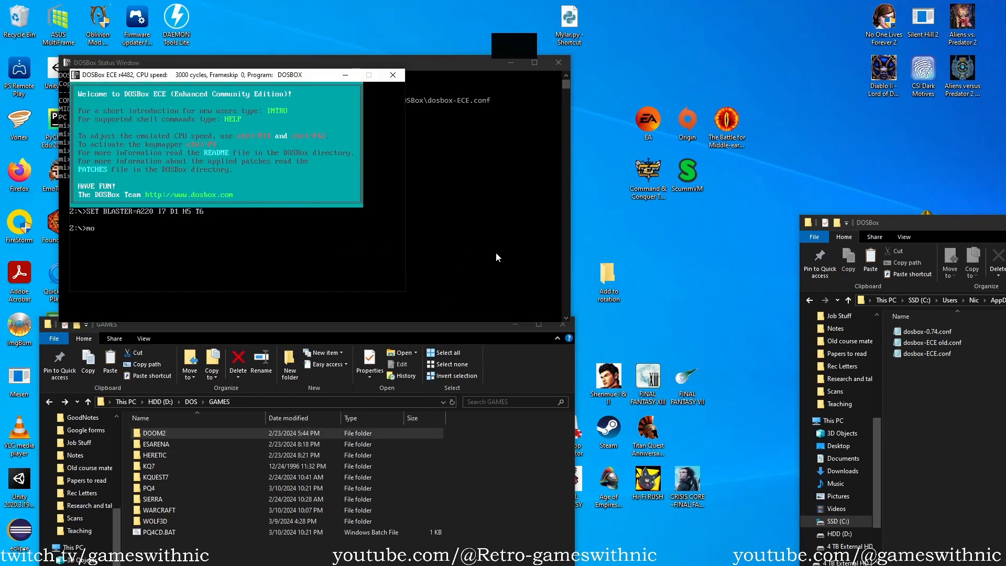
text(d:\dos\games)
key(Return)
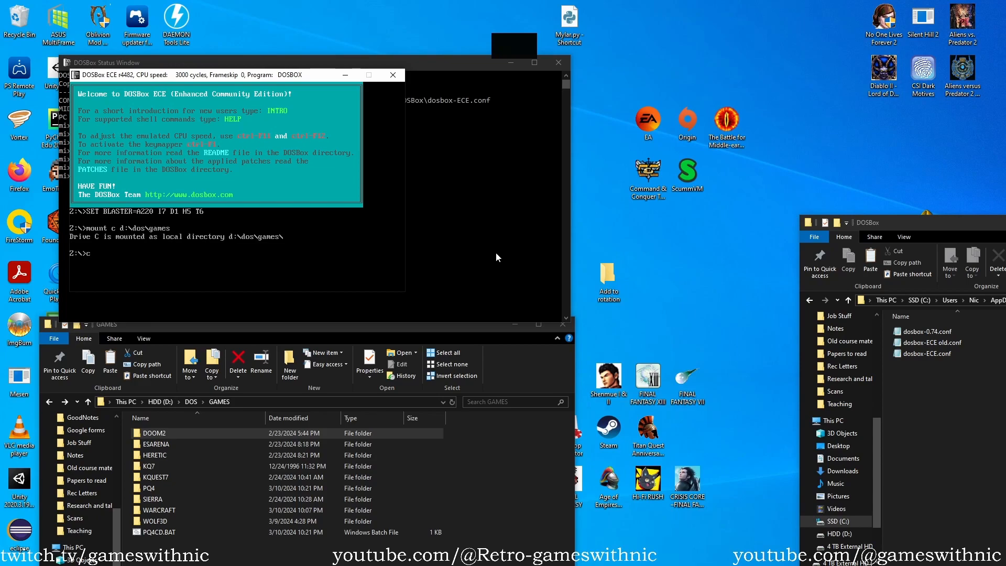
Change to drive C: and list its contents with dir.
text(c:)
key(Return)
text(dir)
key(Return)
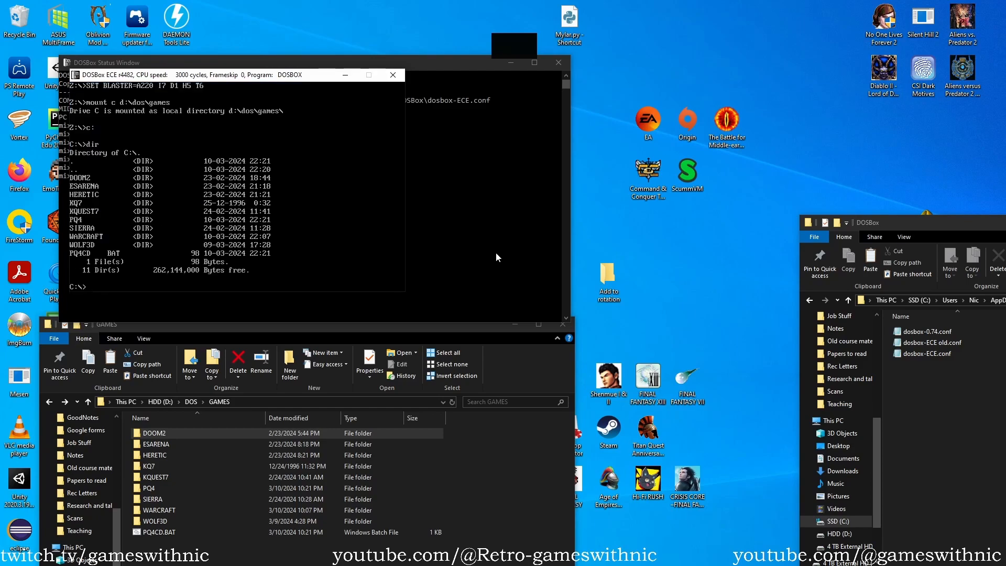
Change into the doom2 directory and list its files with dir.
text(cd doom2)
key(Return)
text(dir)
key(Return)
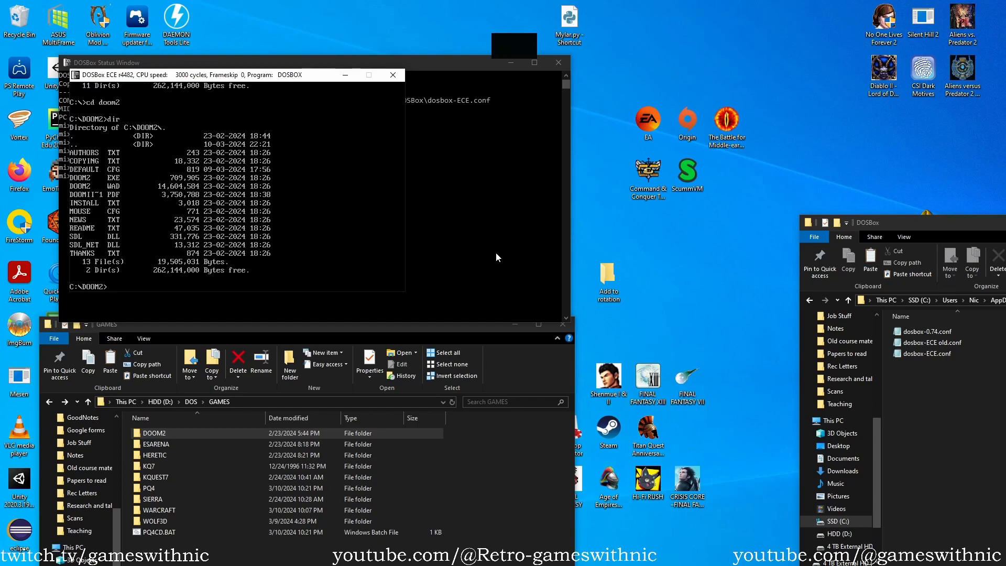
Launch Doom II from its directory with the doom2 command.
text(dpp,)
key(BackSpace)
text(oom2)
key(Return)
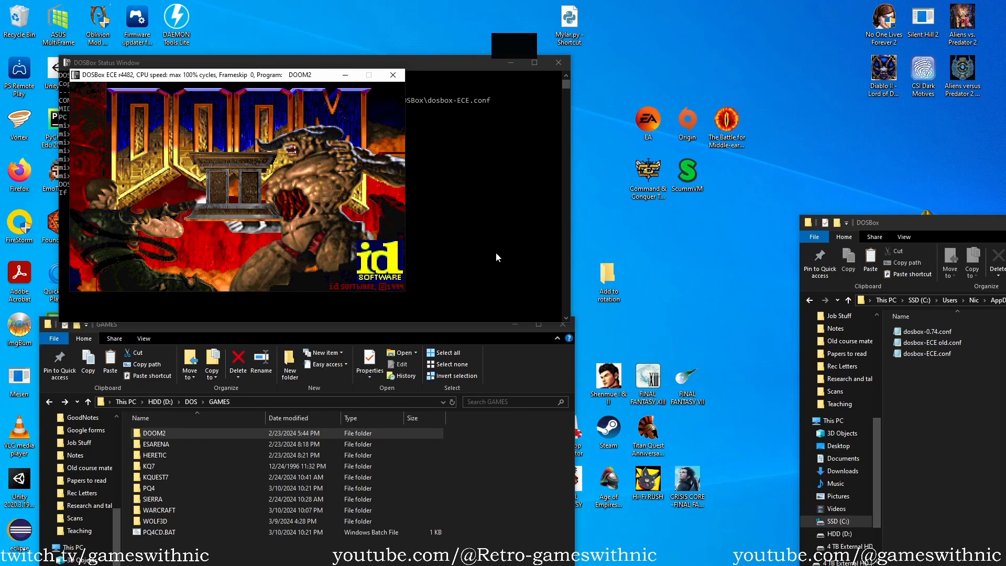
Quit Doom II through its game menu and confirm the return to DOS.
key(Escape)
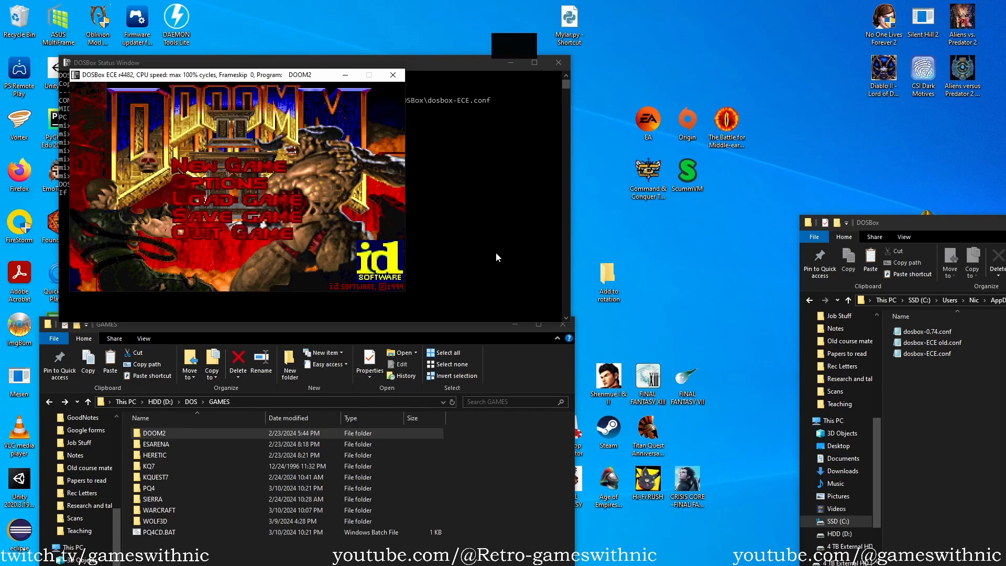
key(Down)
key(Down)
key(Down)
key(Down)
key(Return)
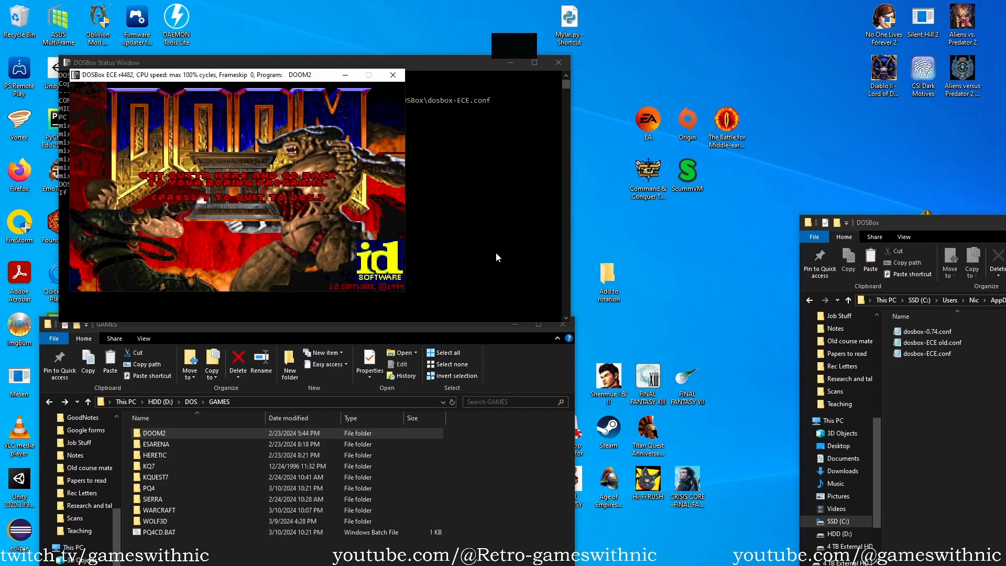
key(y)
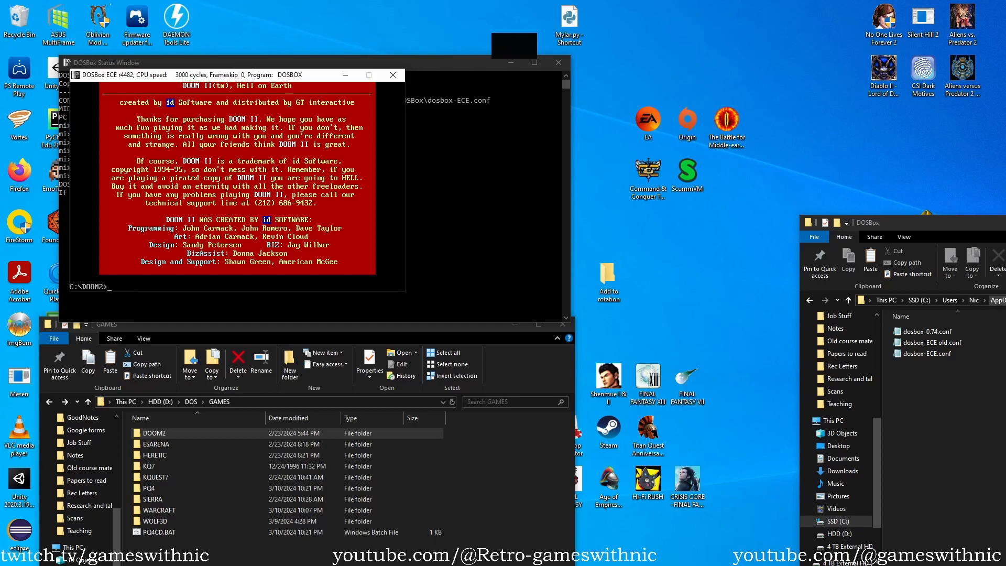
Starting from the Windows user's profile folder, go into AppData\Local\DOSBox and open dosbox-ECE.conf in Notepad.
click(973, 301)
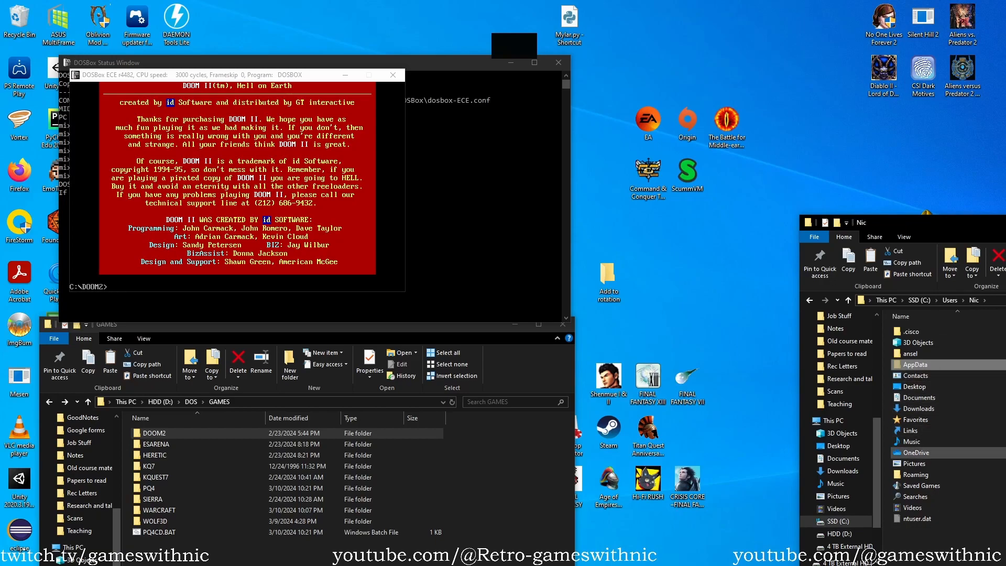
click(905, 237)
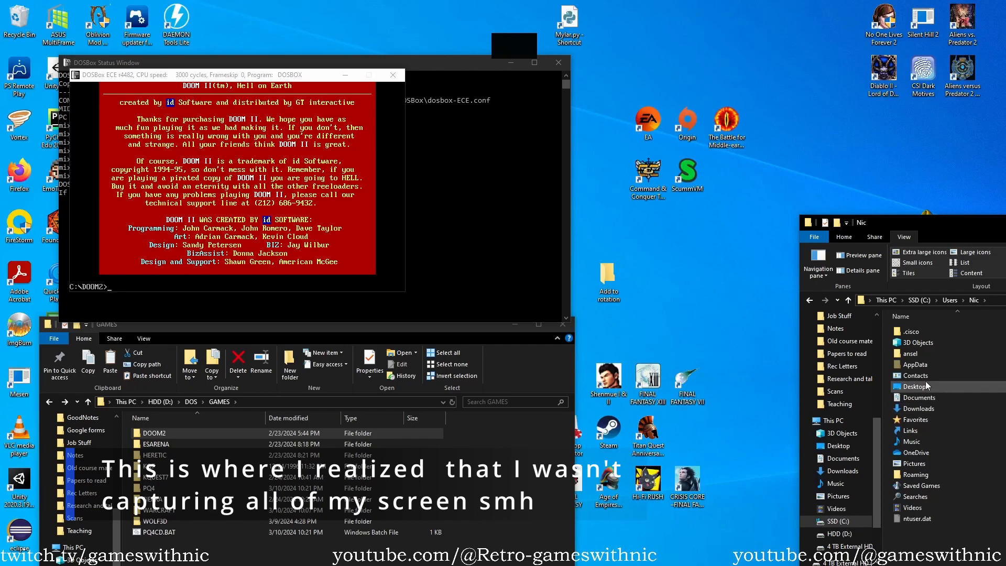
double_click(915, 365)
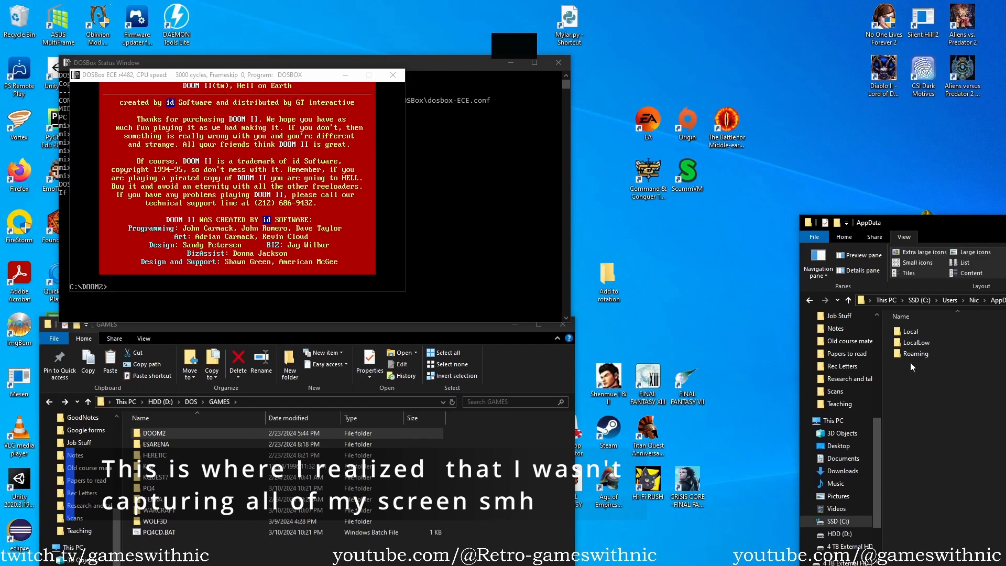
double_click(911, 331)
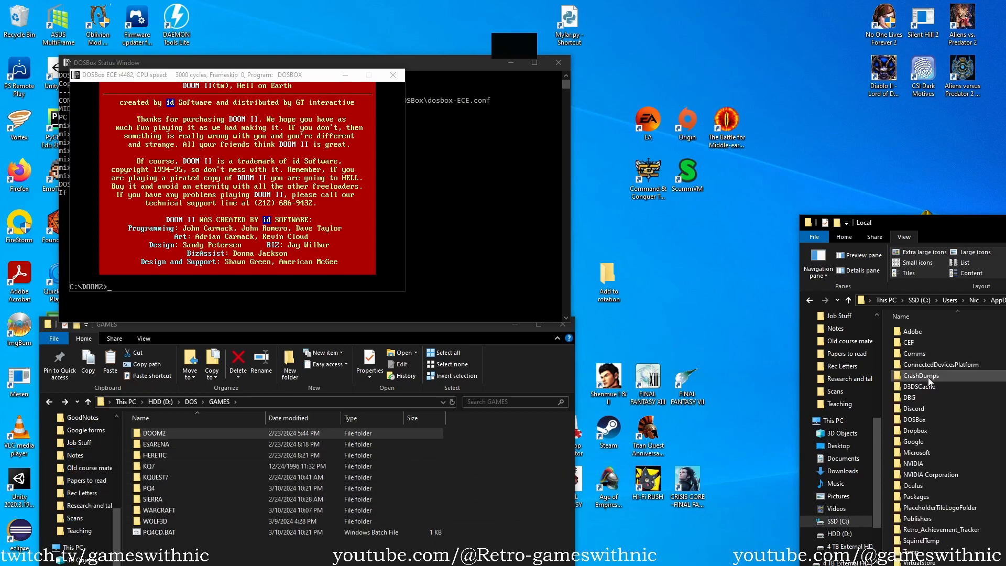
double_click(934, 419)
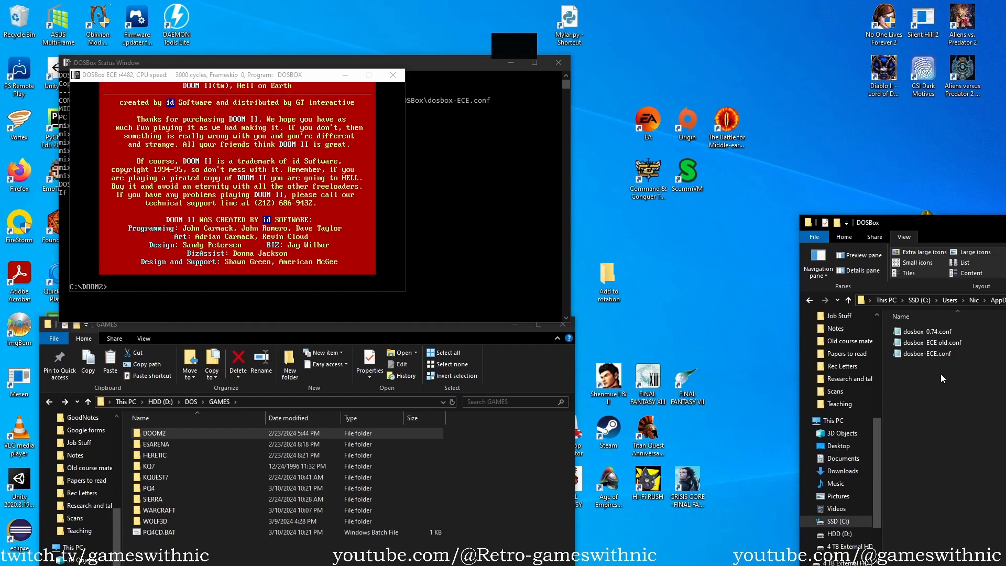
double_click(937, 358)
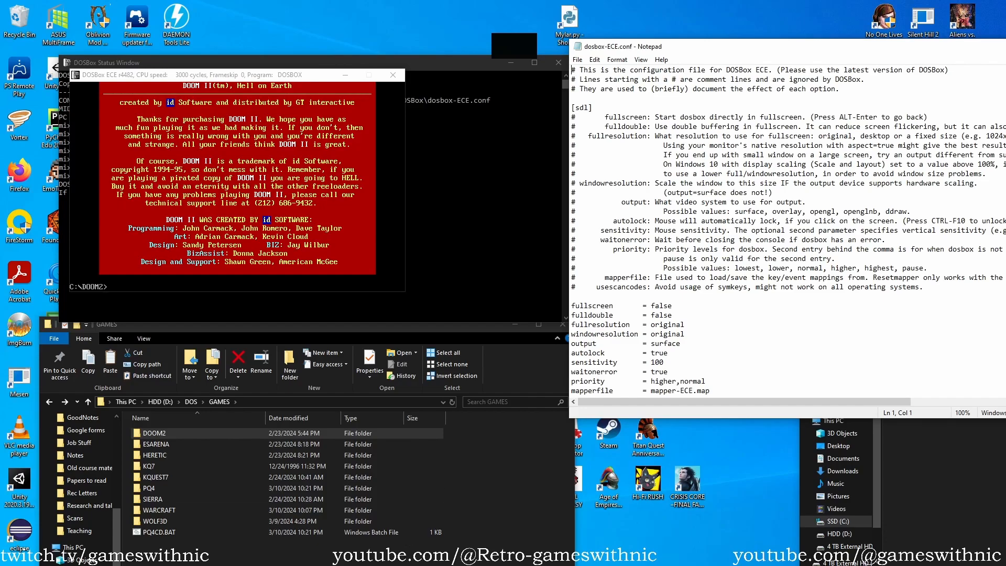
Switch to Firefox, review the DOSBox ECE page's feature list, and bring up the official DOSBox news page.
key(alt+Tab)
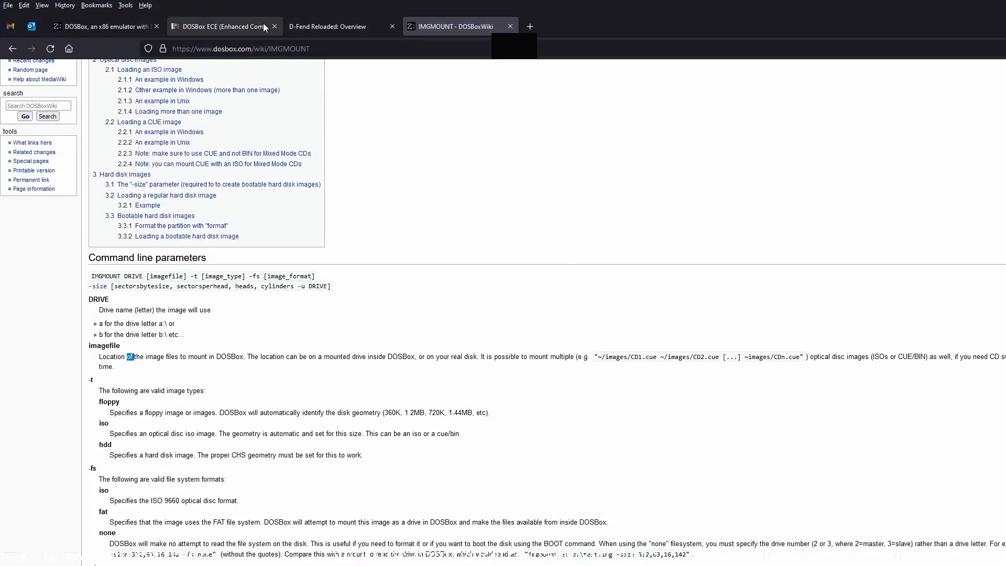
click(246, 27)
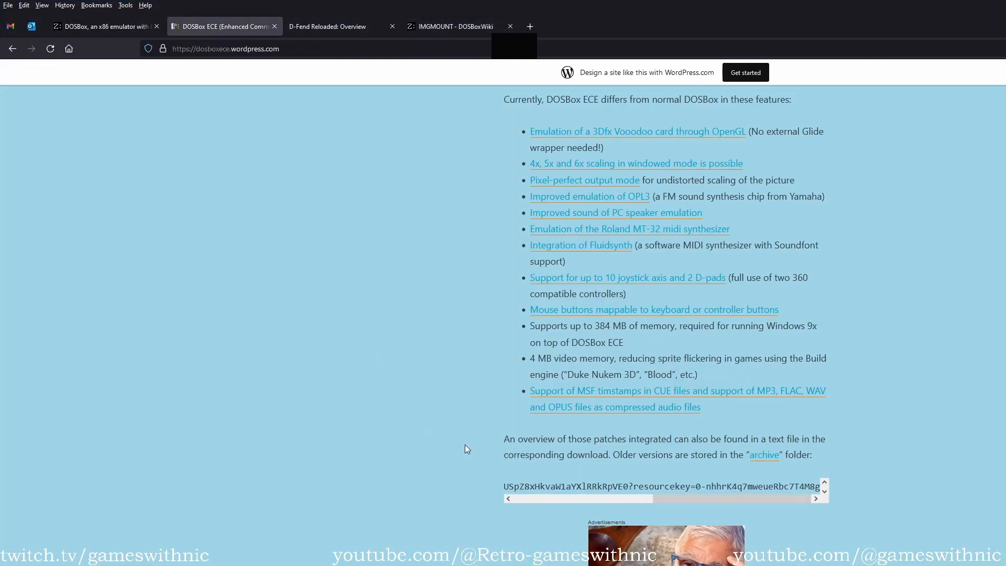
scroll(466, 449, up, 8)
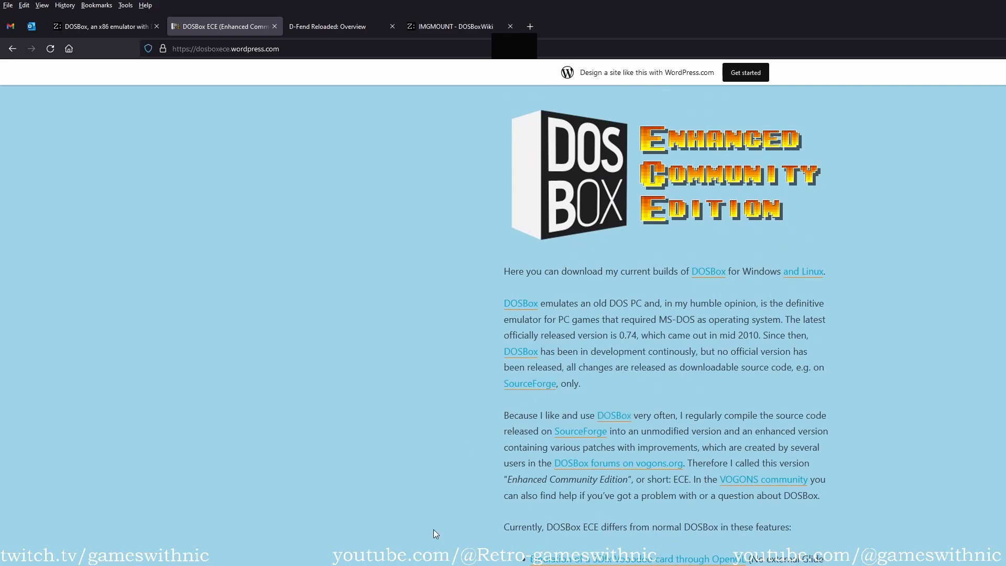
scroll(430, 522, down, 1)
scroll(430, 521, down, 4)
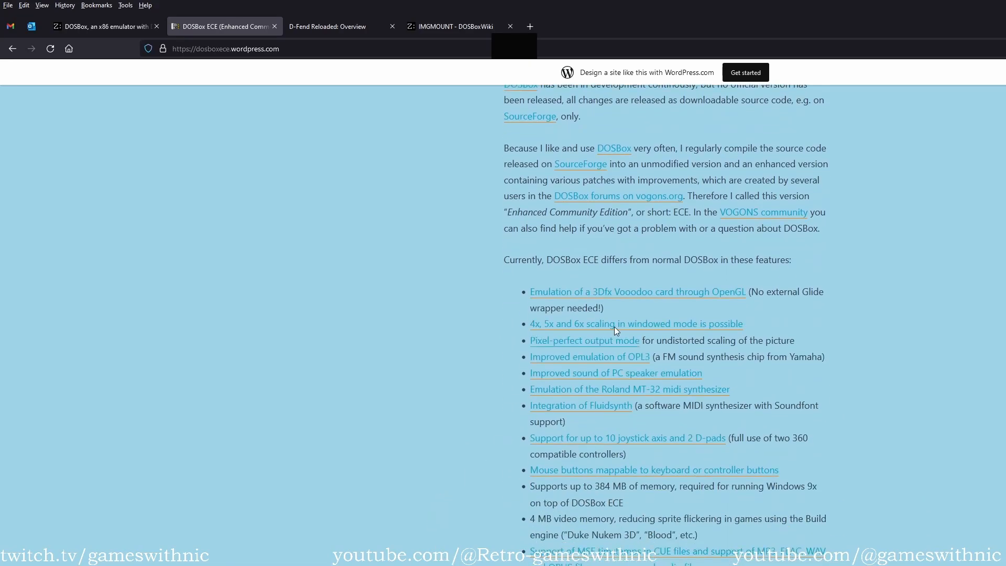
click(96, 31)
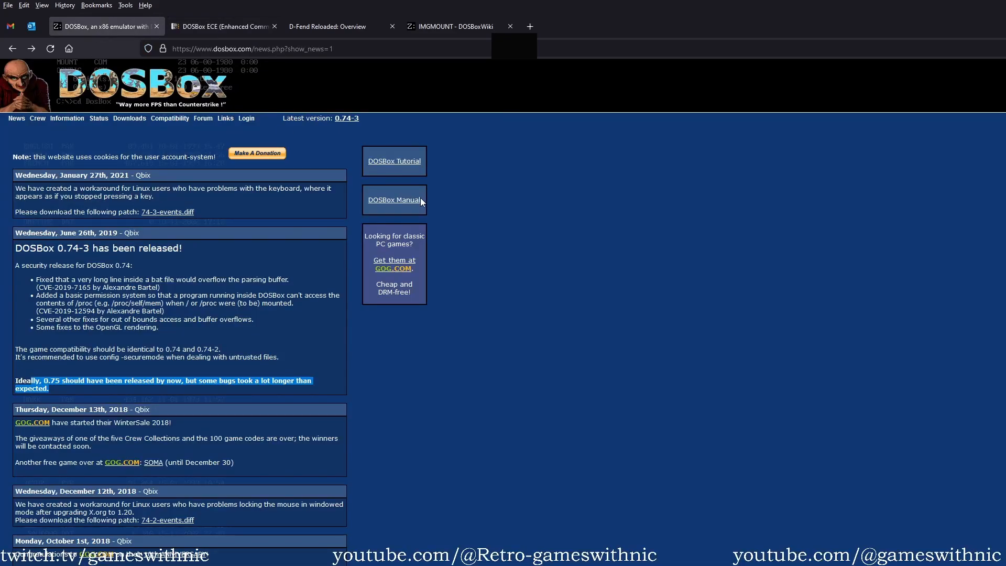
View the DOSBox Manual linked from the news page, return to the news, and bring up the DOSBox Tutorial.
click(407, 209)
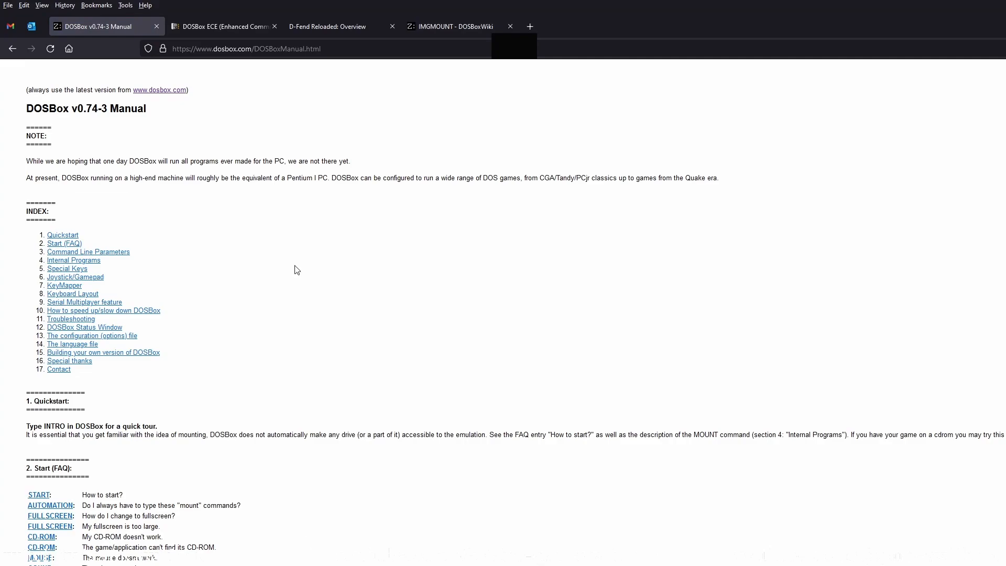
click(12, 49)
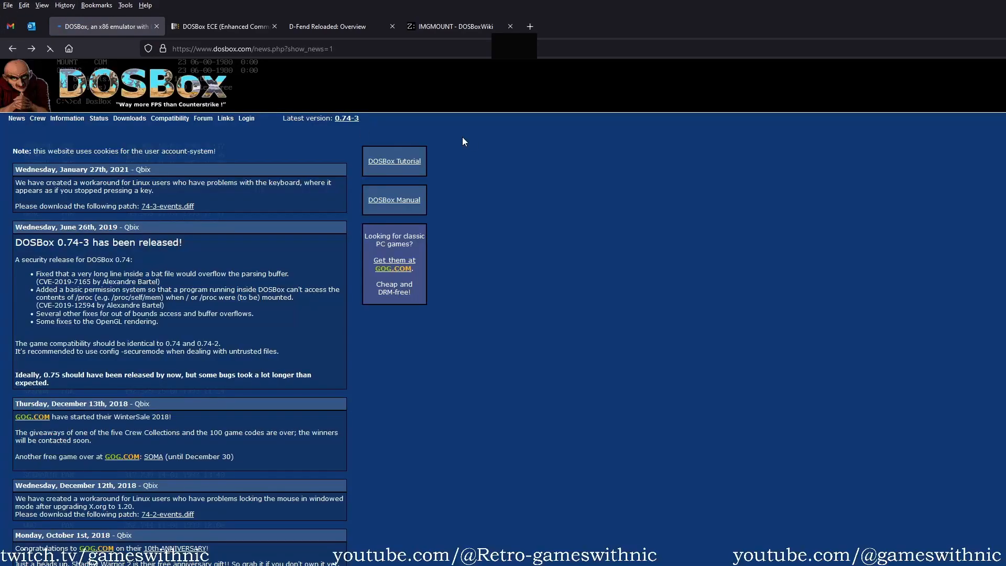
click(395, 160)
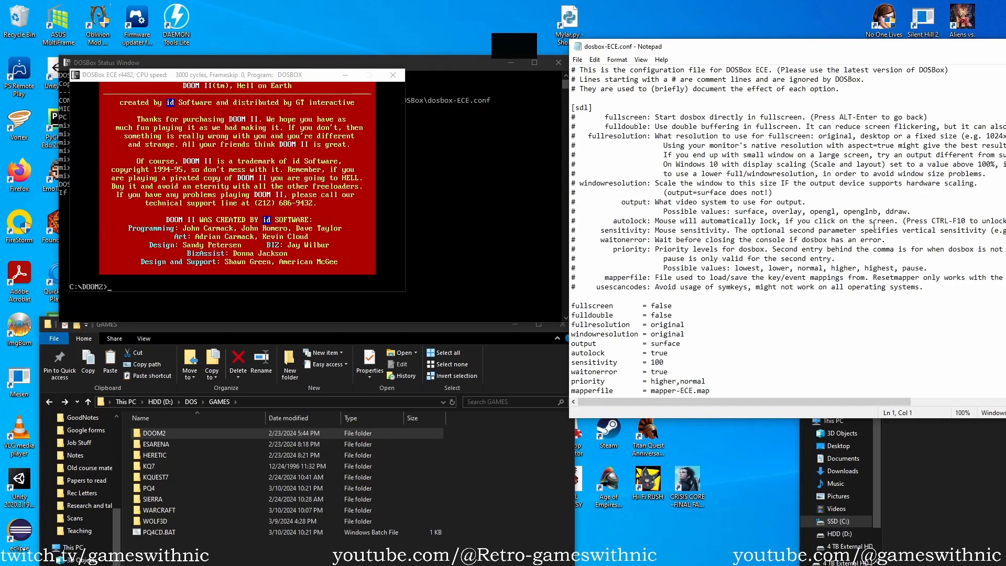
In Notepad, add the lines "mount c d:\dos" and "c:" at the end of the [autoexec] section of dosbox-ECE.conf.
scroll(765, 209, down, 8)
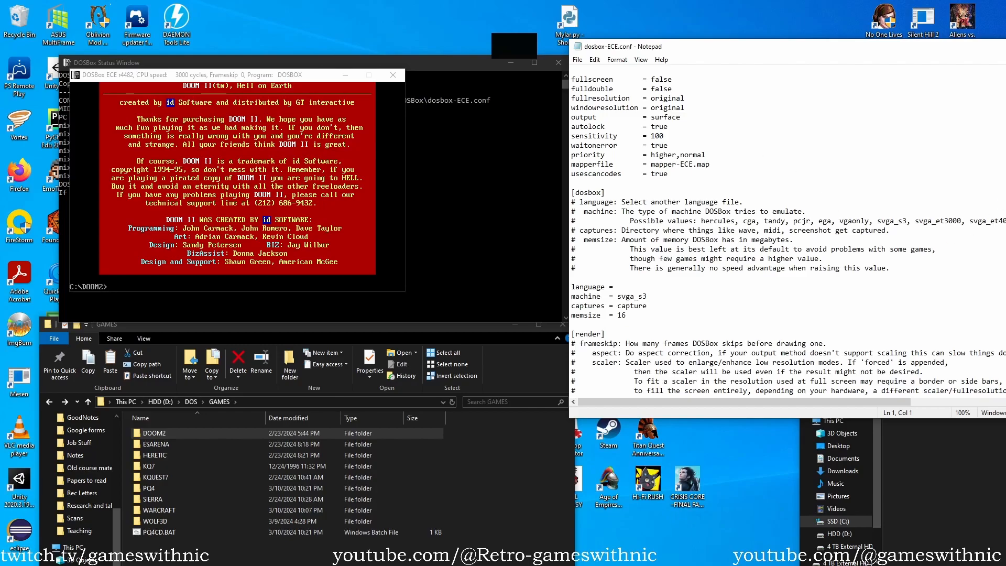
scroll(786, 231, down, 20)
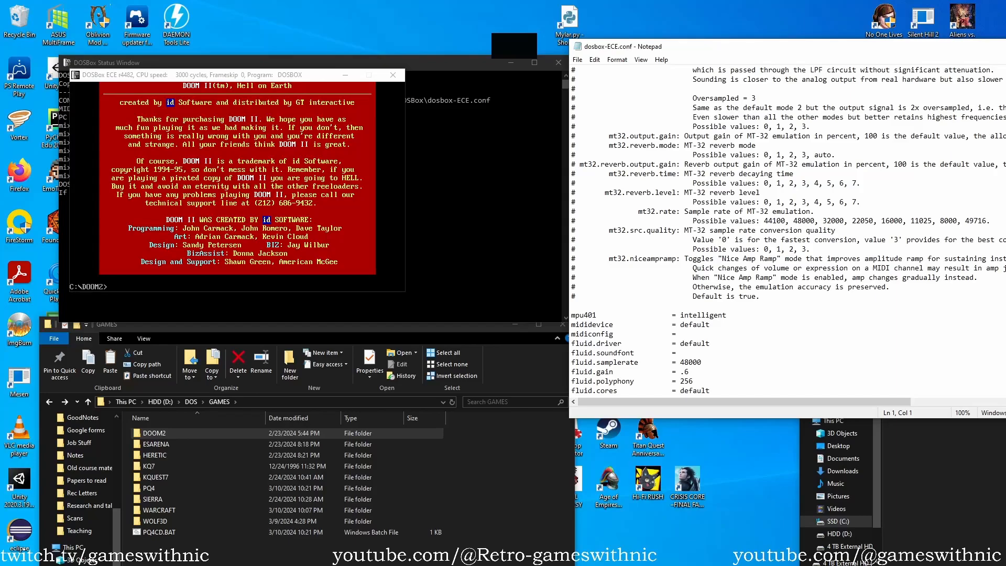
scroll(786, 231, down, 20)
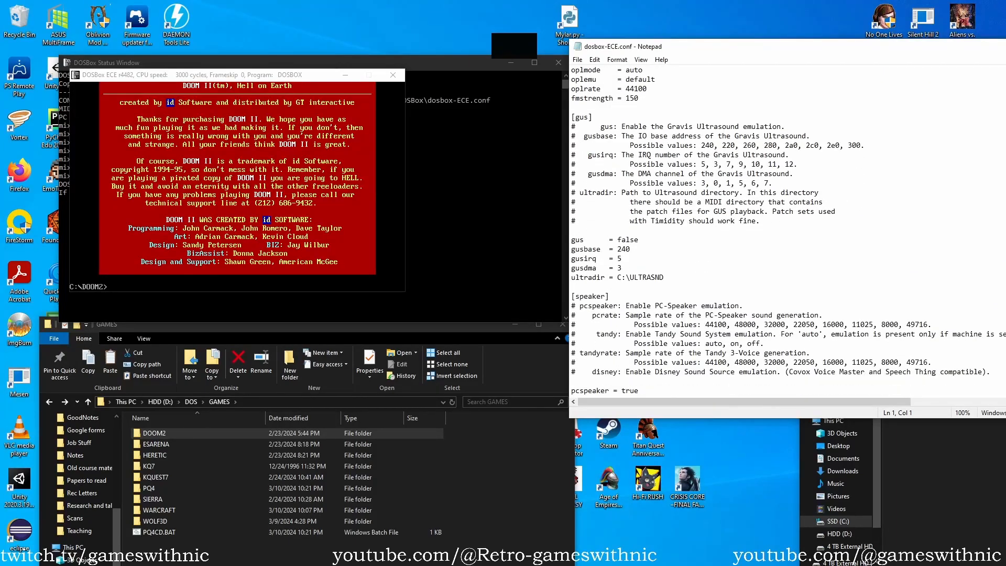
scroll(784, 231, down, 20)
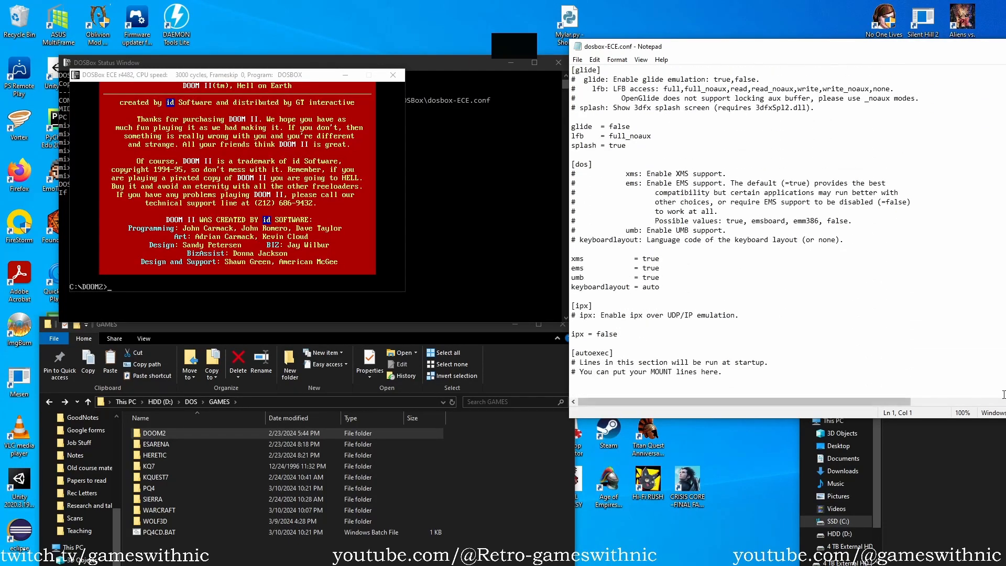
click(733, 372)
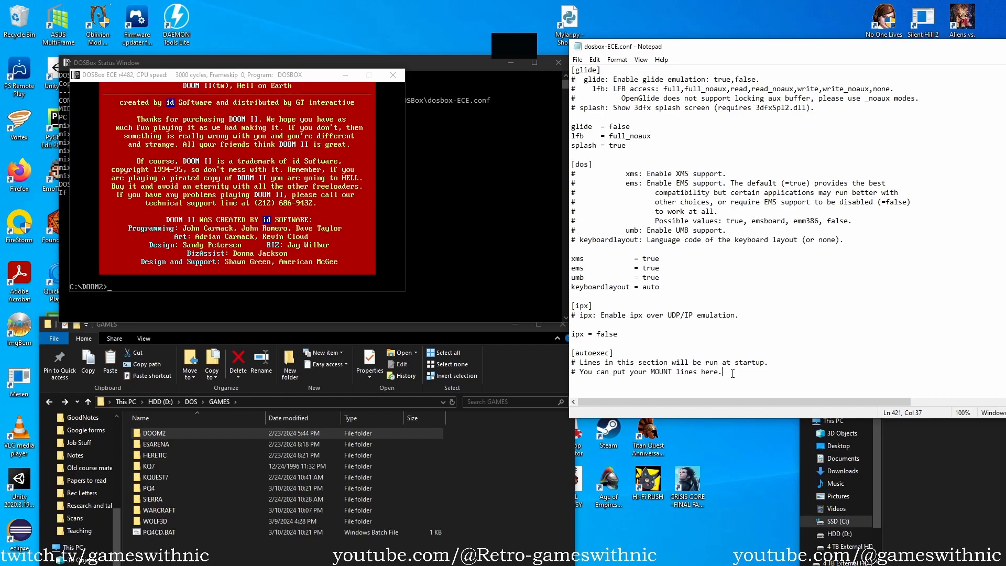
key(Return)
text(mount c d:\dos)
key(Return)
text(c:)
key(Return)
Add the autoexec line imgmount d "d:\dos\games\pq4\pq4.gog" -t iso -fs iso and save the configuration file.
text(imgmount)
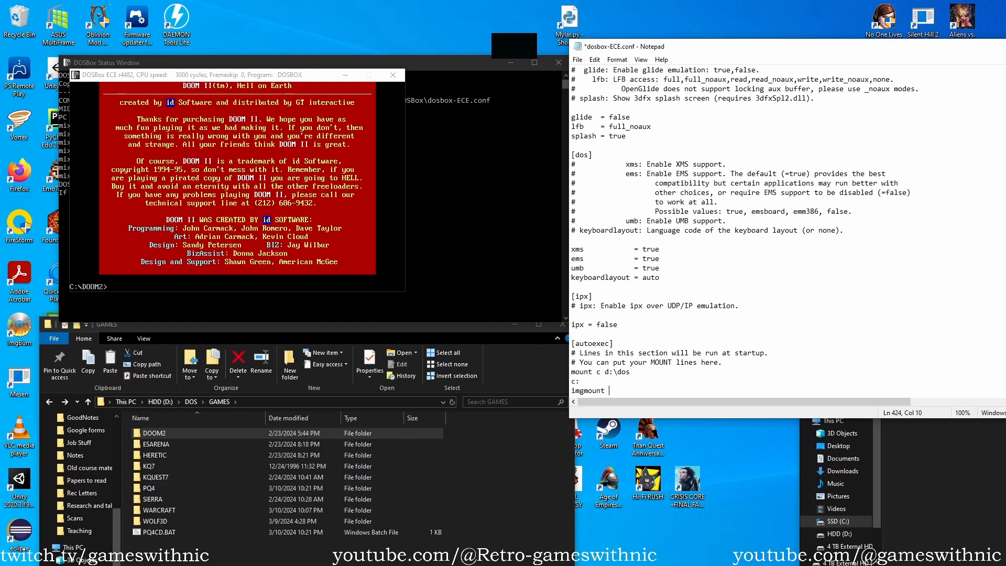
text( d)
text(")
text(d:\dos\games\pq4\pq4.gog" -f iso -f)
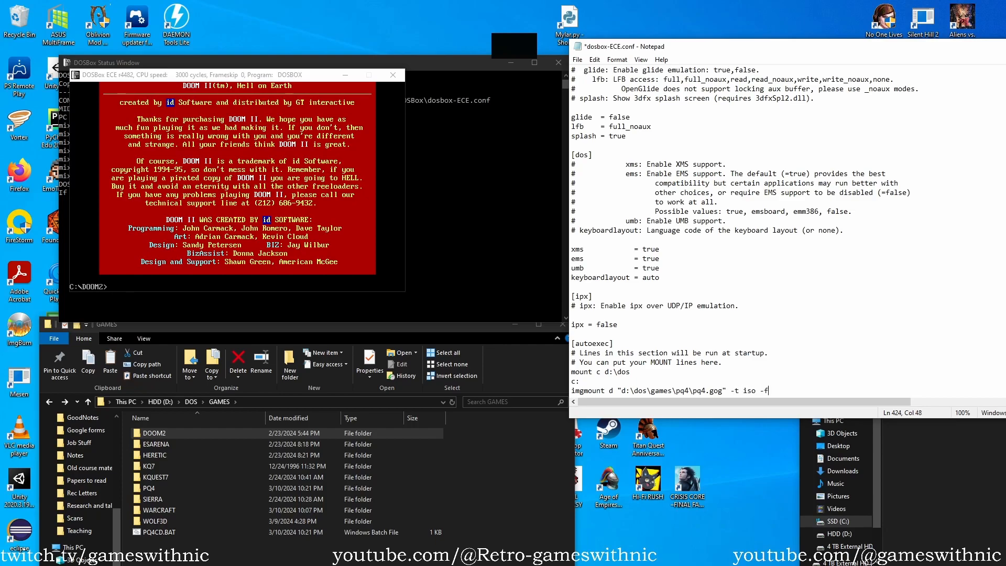
text(s iso)
key(ctrl+s)
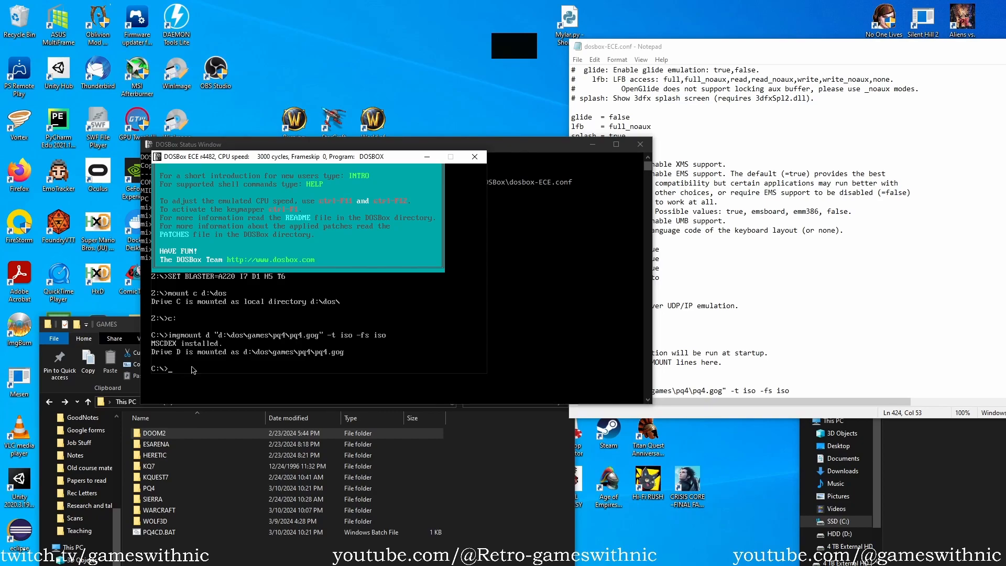
In a new DOSBox ECE session, list the root of drive C, enter the games directory, and list its contents.
text(dir)
key(Return)
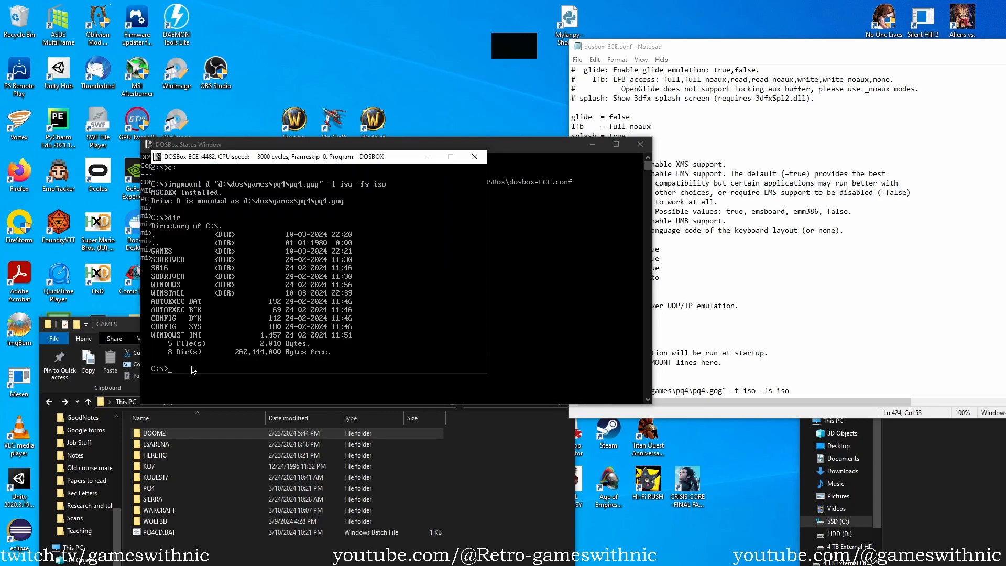
text(cd games)
key(Return)
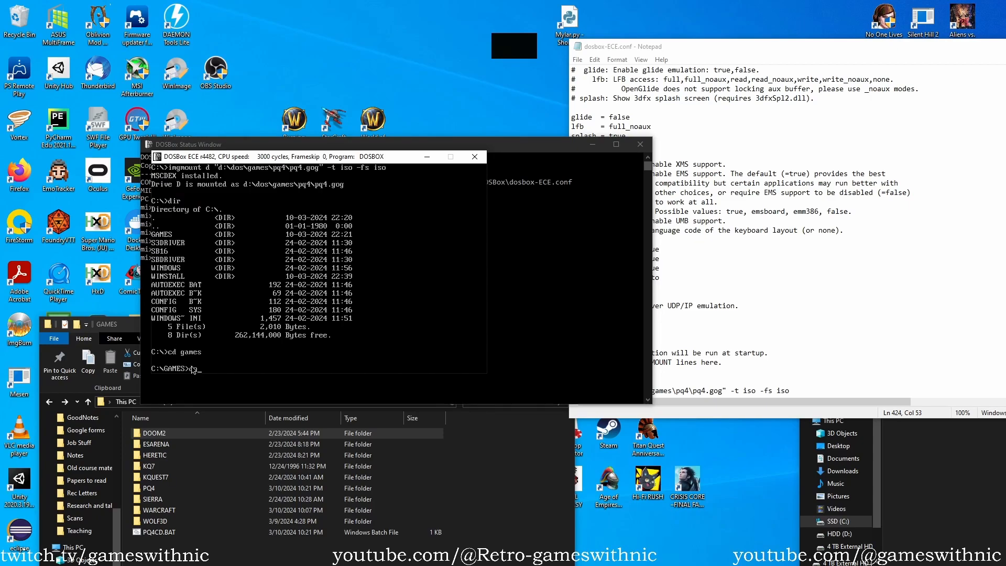
text(dir)
key(Return)
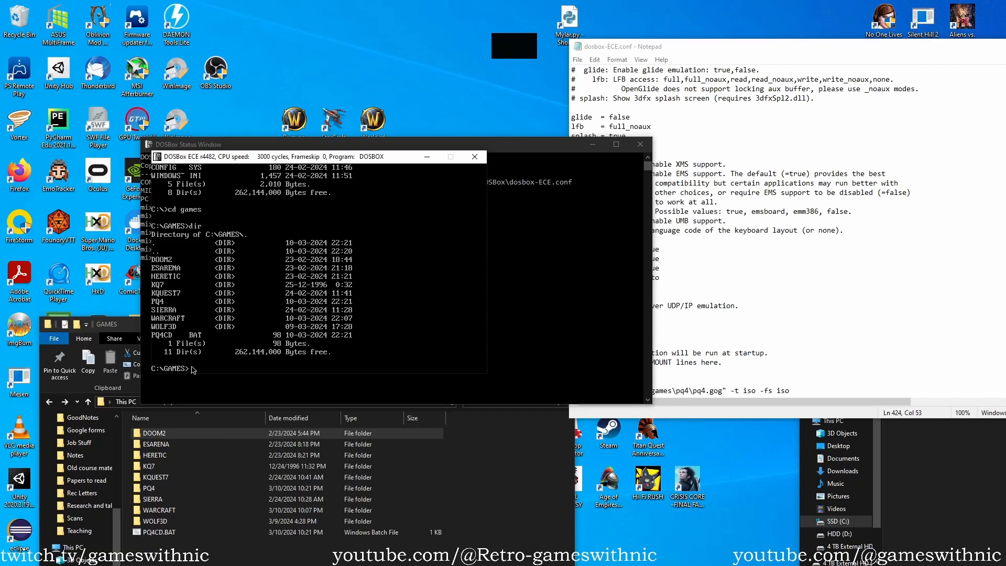
Change to the heretic directory, list its files, and launch Heretic with the heretic command.
text(cd heretic)
key(Return)
text(dir)
key(Return)
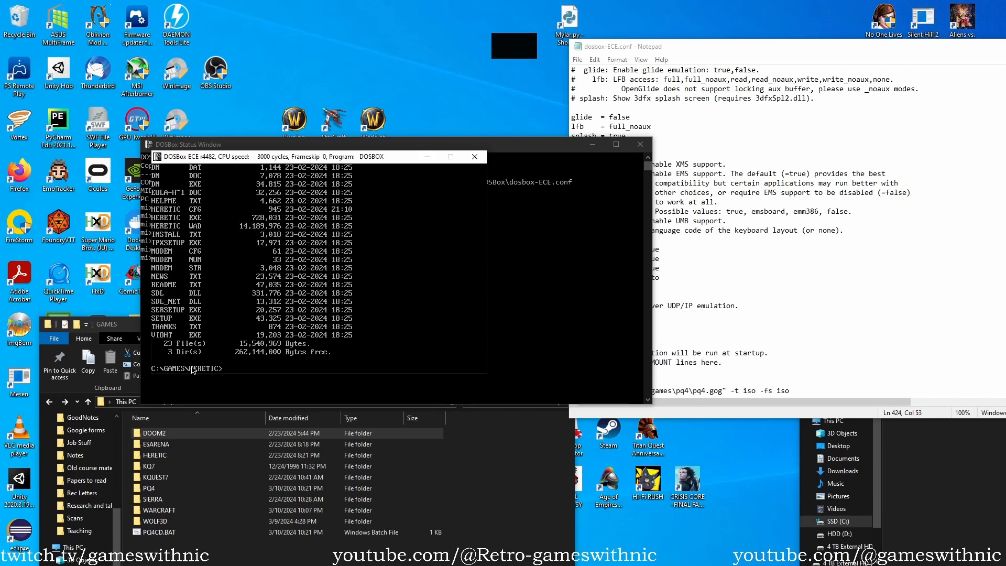
text(heretic)
key(Return)
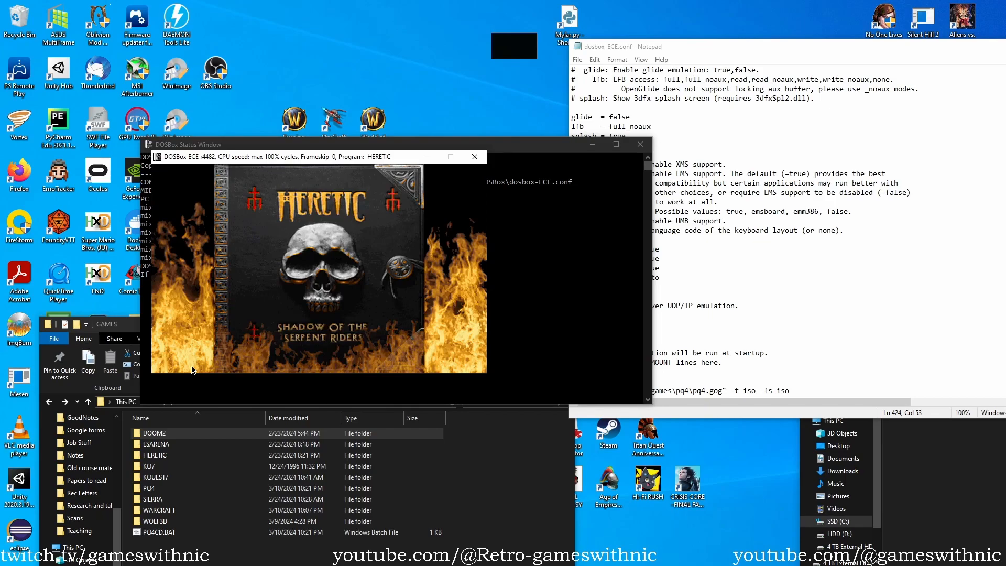
Quit Heretic through its game menu and confirm the return to DOS.
key(Escape)
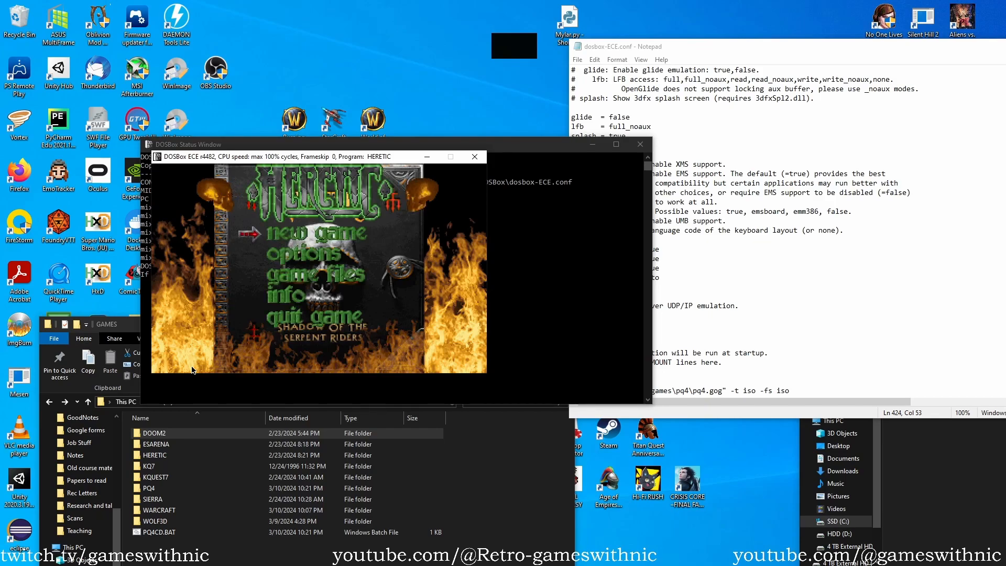
key(Down)
key(Return)
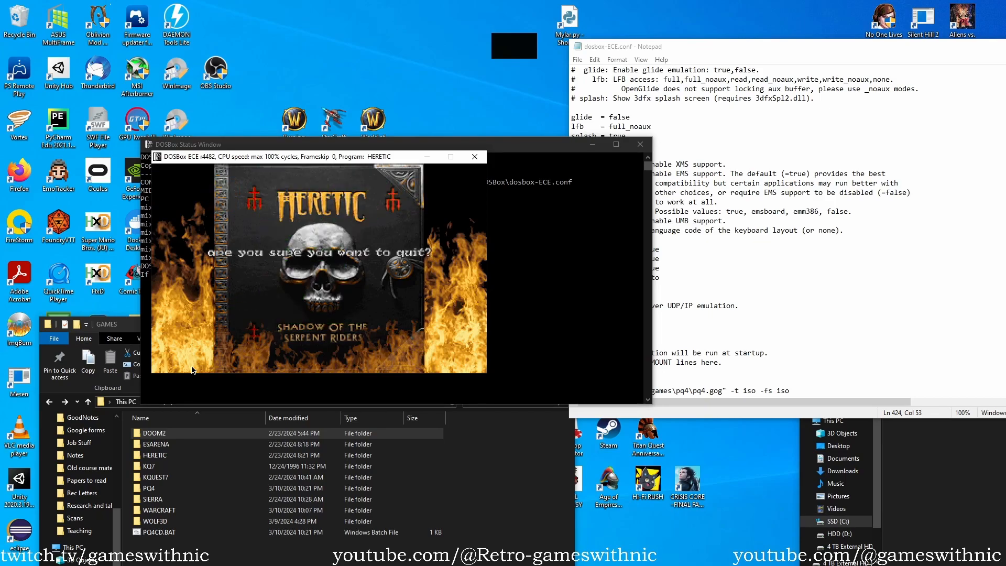
key(y)
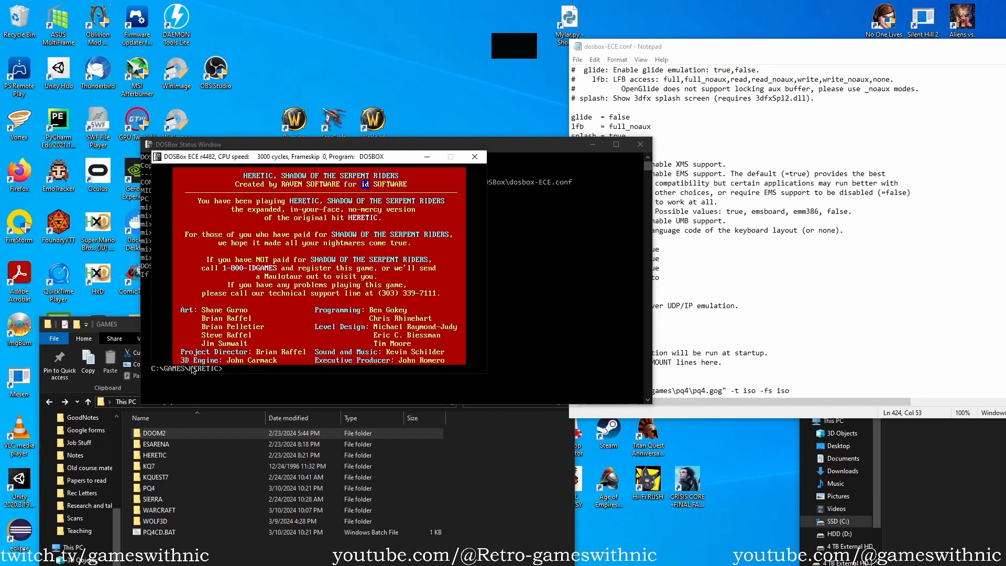
Go up from the Heretic directory to the root of drive C and list its contents.
text(cd..)
key(Return)
text(d)
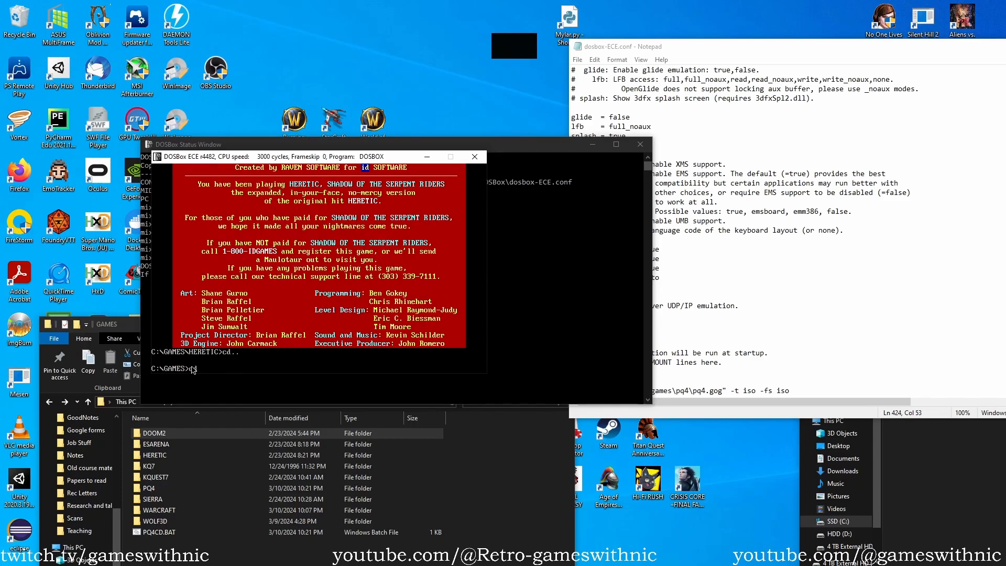
text(e..)
key(Return)
text(win)
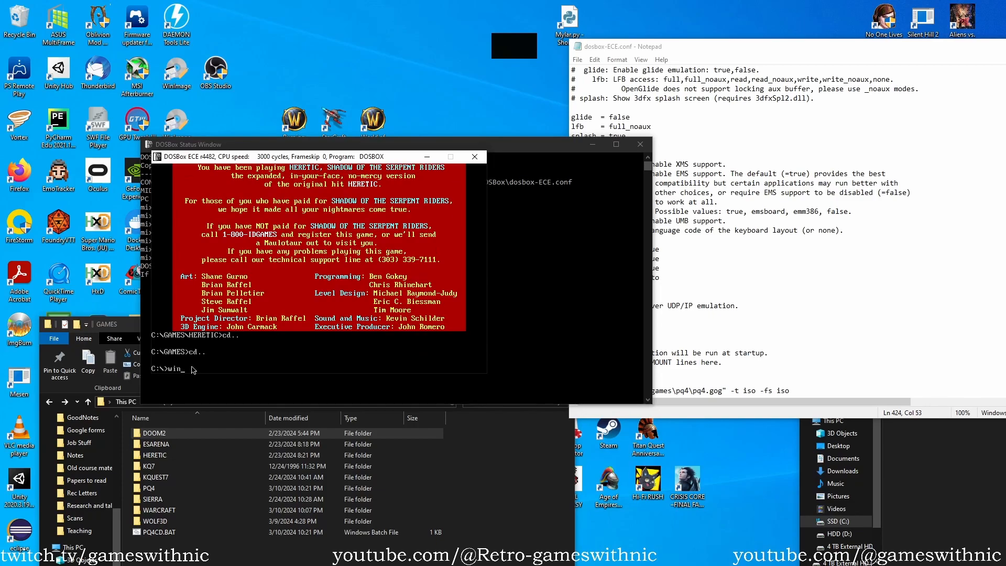
key(BackSpace)
key(BackSpace)
text(cd window)
key(BackSpace)
key(BackSpace)
key(BackSpace)
key(BackSpace)
key(BackSpace)
key(BackSpace)
text(dir)
key(Return)
Change to the windows directory and start Windows 3.1 with the win command.
text(cd windows)
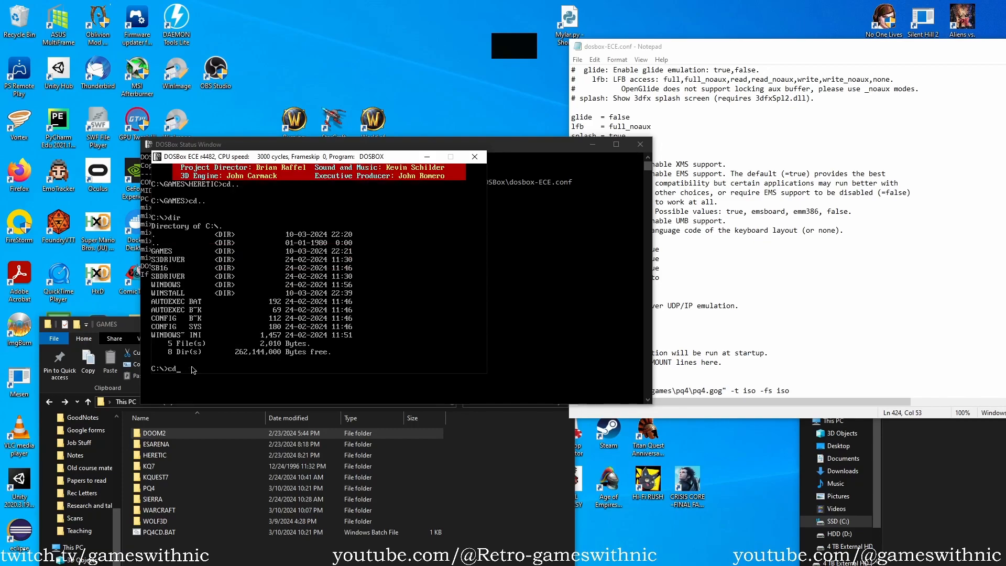
key(Return)
text(win)
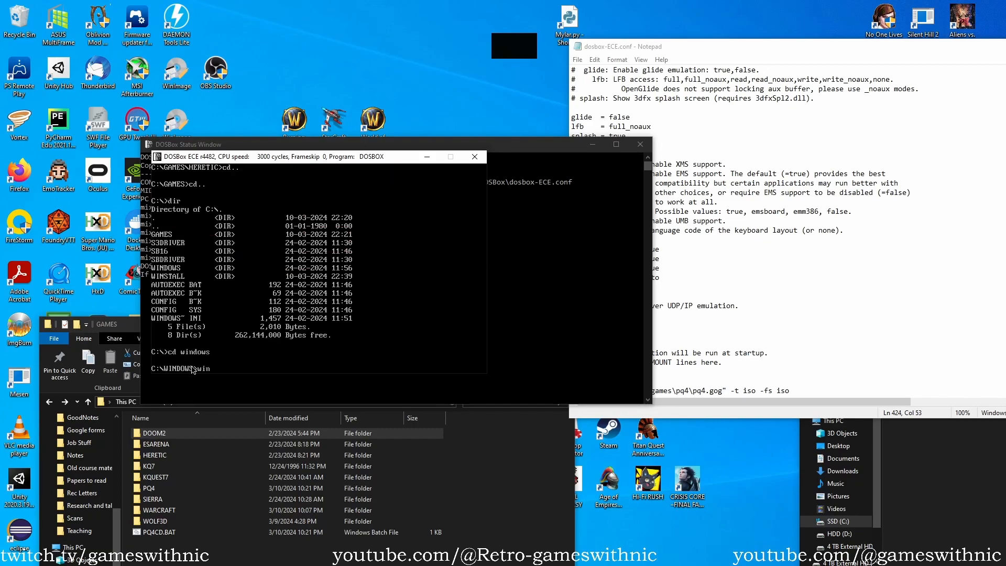
key(Return)
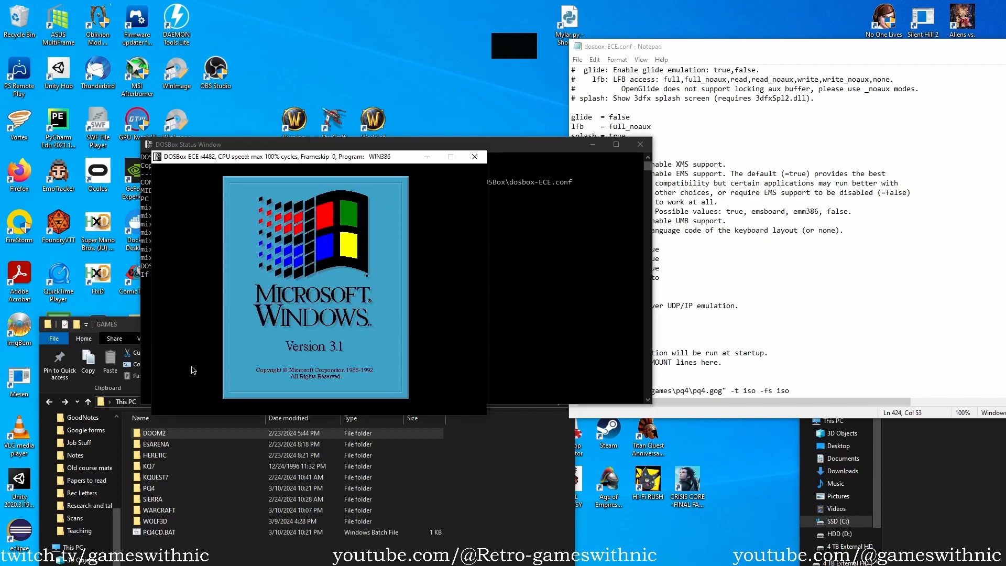